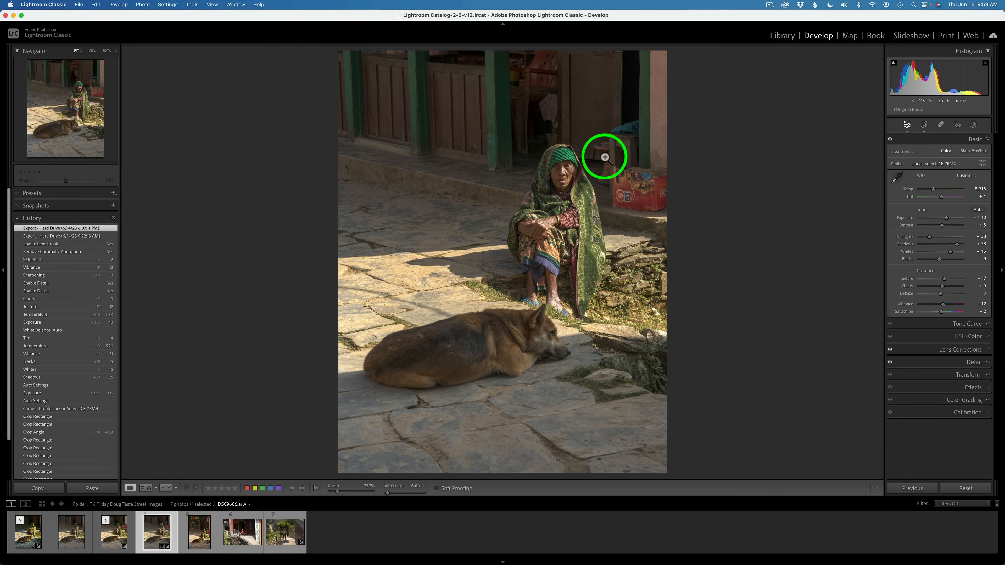
Compare the edited photo of the woman and dog with its unedited copy in the filmstrip
click(109, 539)
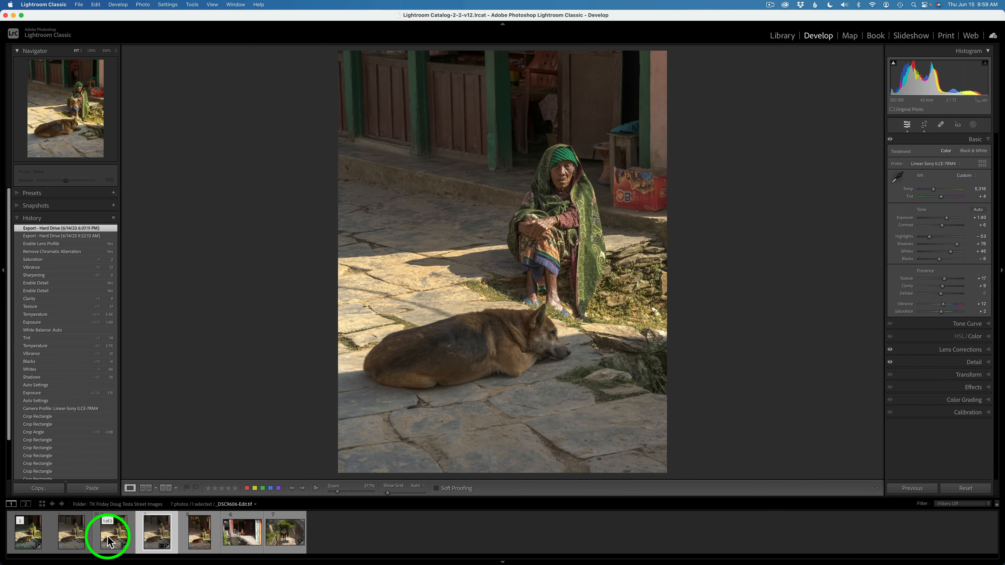
click(72, 539)
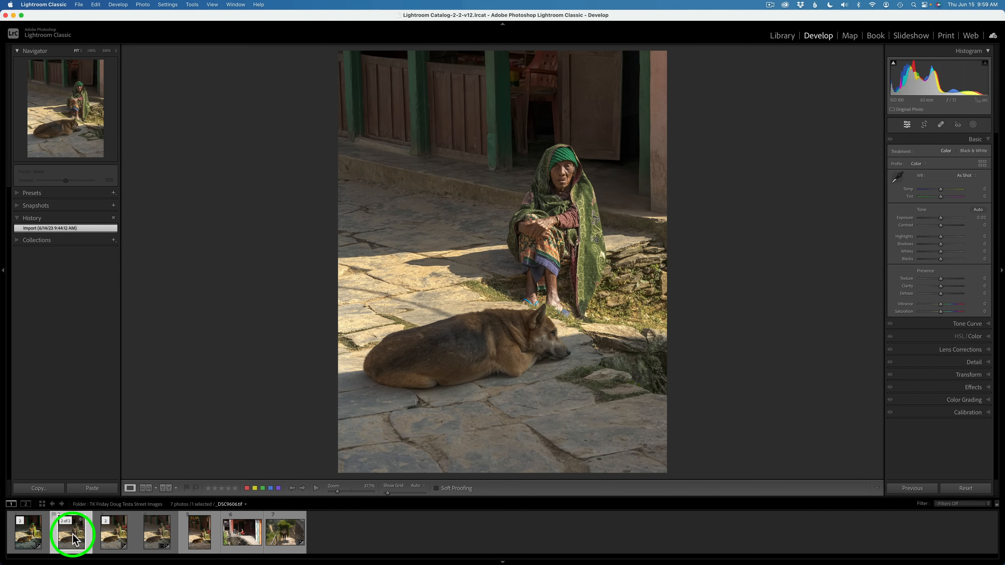
click(111, 539)
click(162, 539)
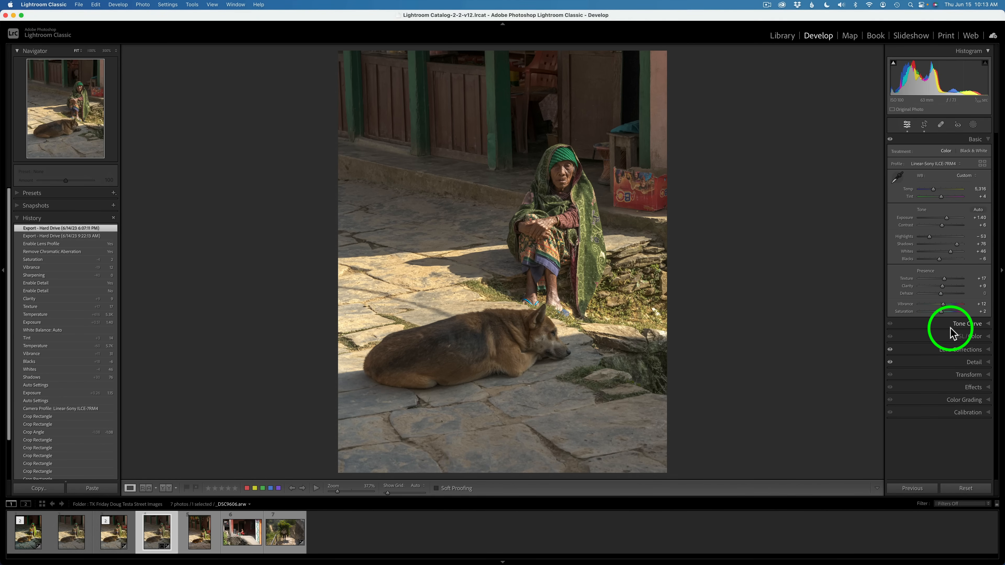
Review the edited photo's Lens Corrections, Crop and Detail settings
click(984, 351)
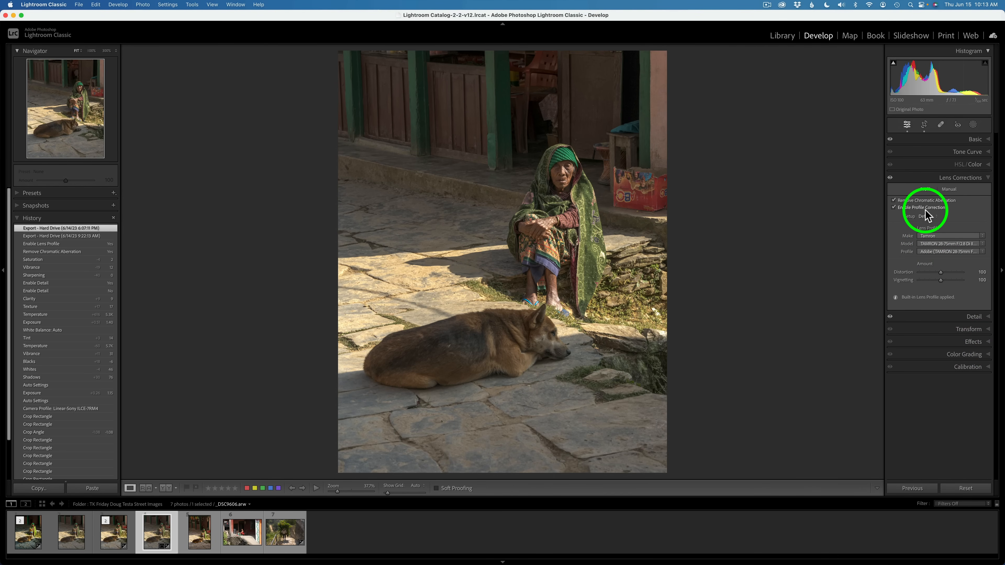
click(925, 178)
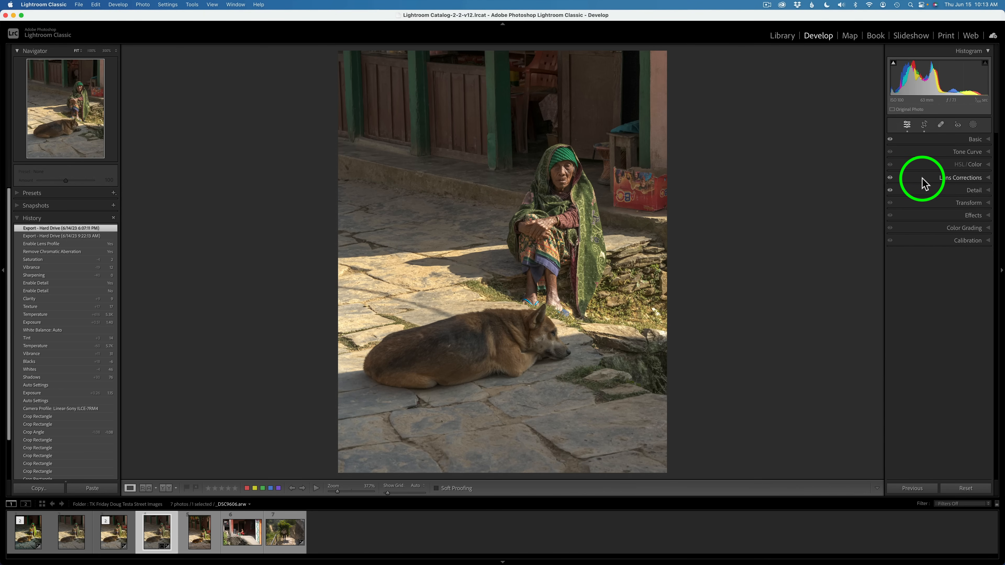
click(909, 127)
click(924, 126)
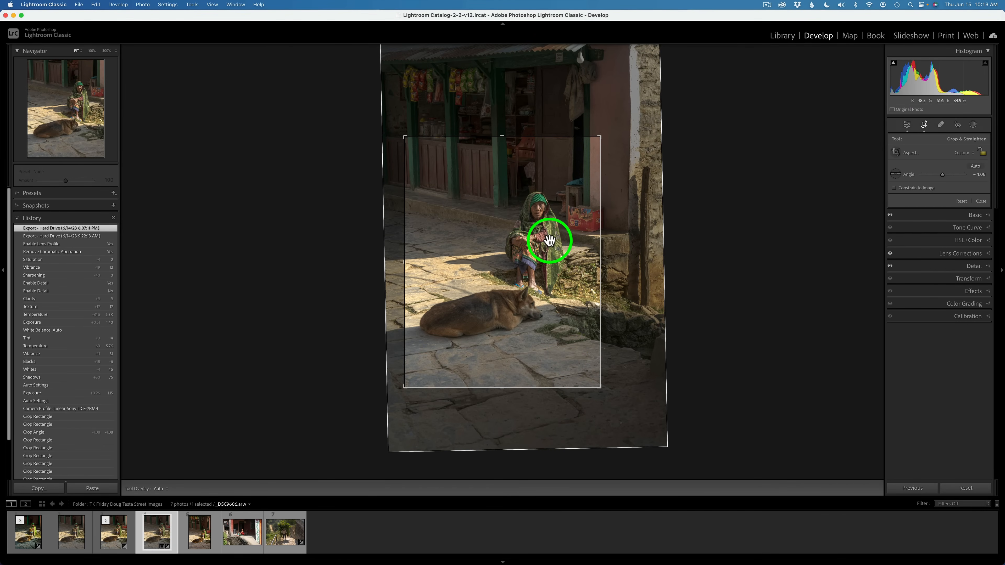
click(907, 125)
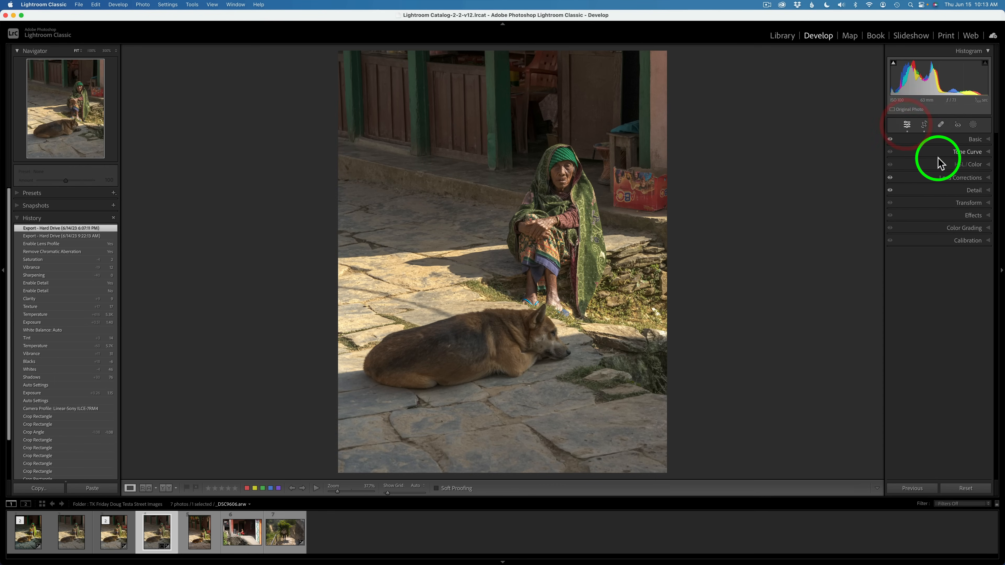
click(978, 191)
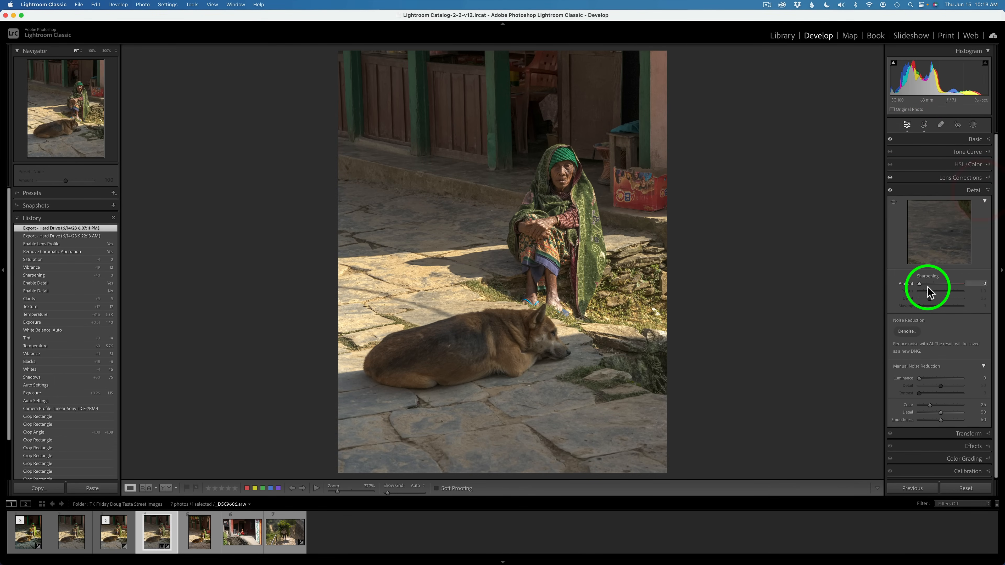
click(977, 191)
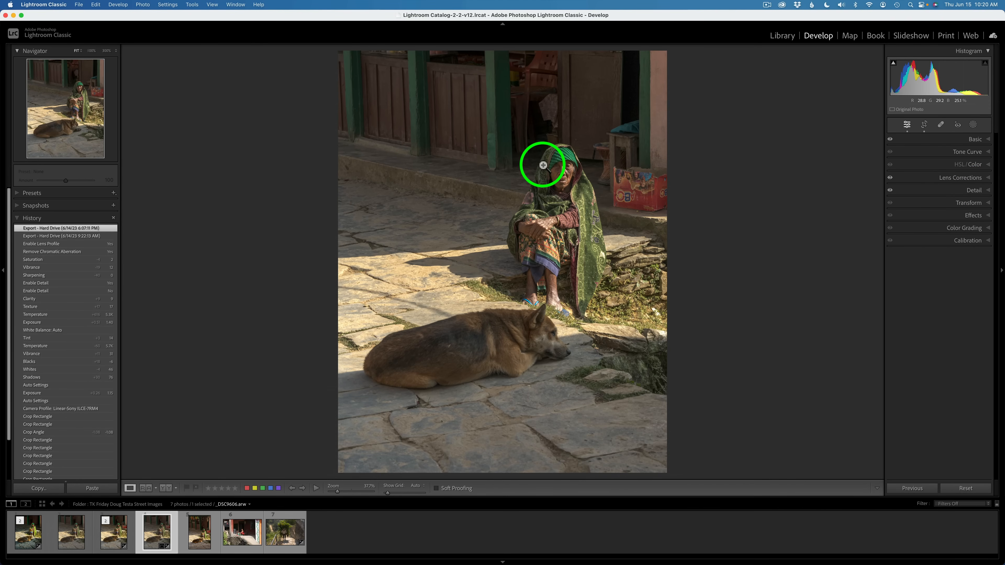
Open the photo for editing in Adobe Photoshop 2023
right_click(514, 166)
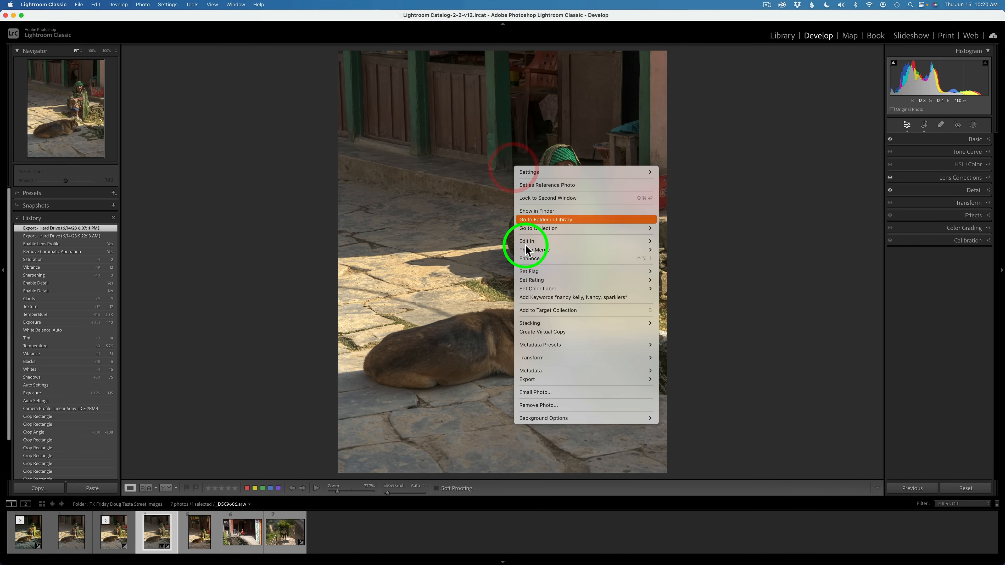
mouse_move(531, 241)
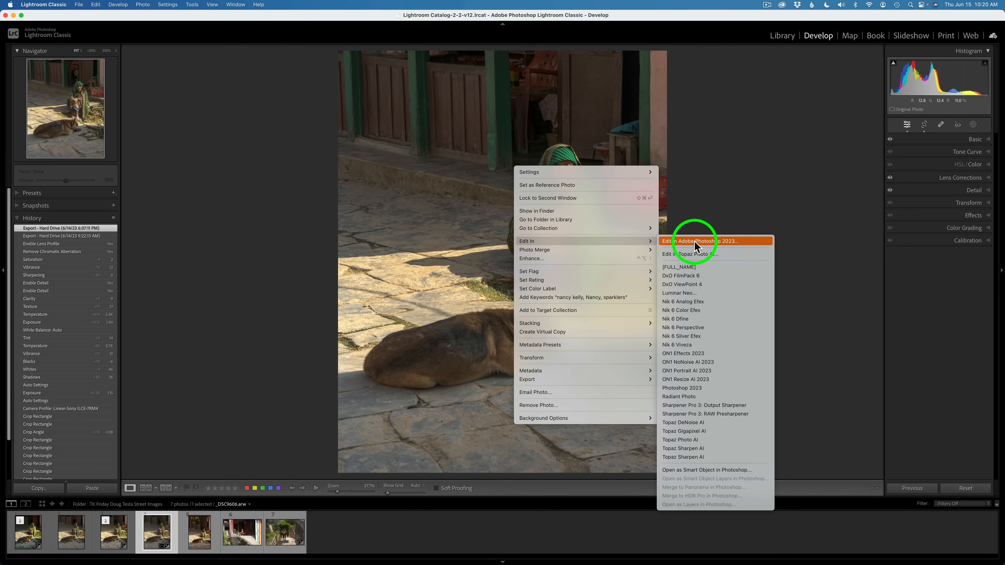
click(707, 194)
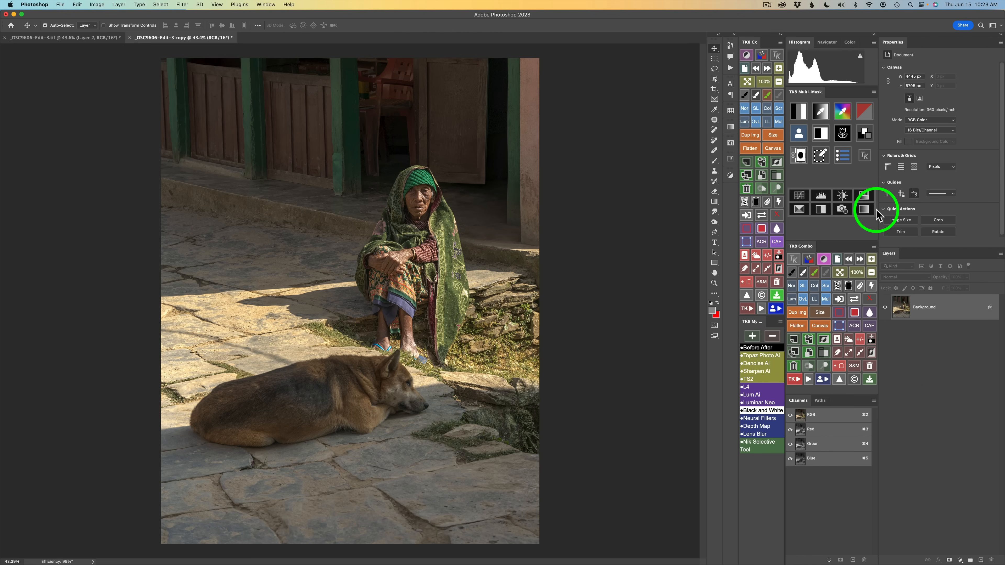
Build a luminosity mask with the TK Multi-Mask panel and apply it as a Color Grading adjustment layer
click(800, 113)
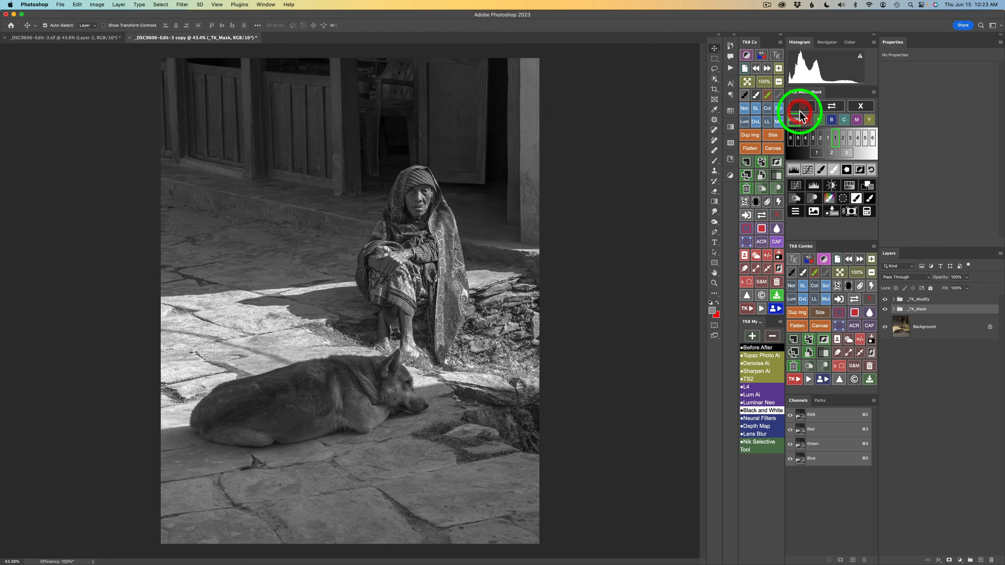
click(847, 153)
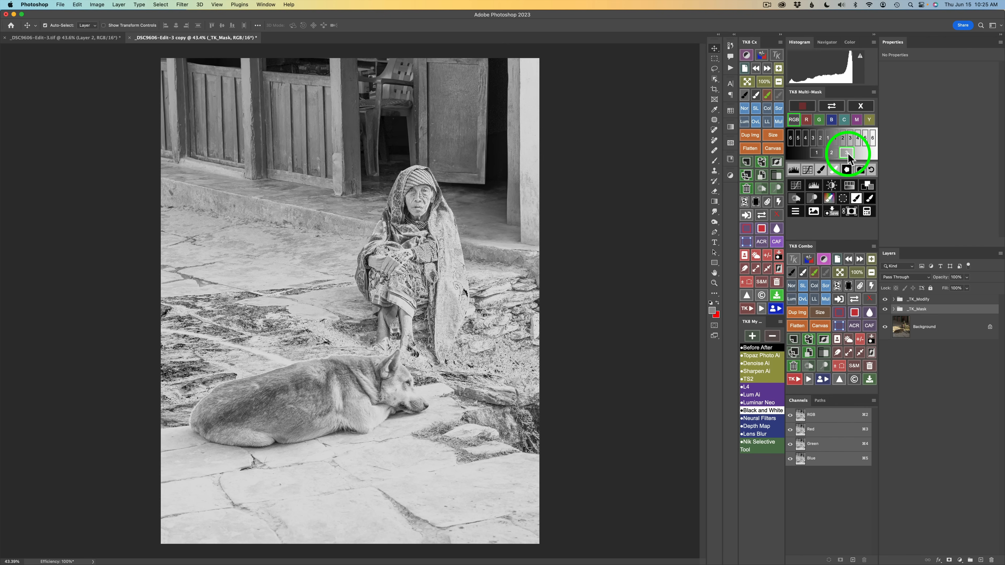
click(862, 176)
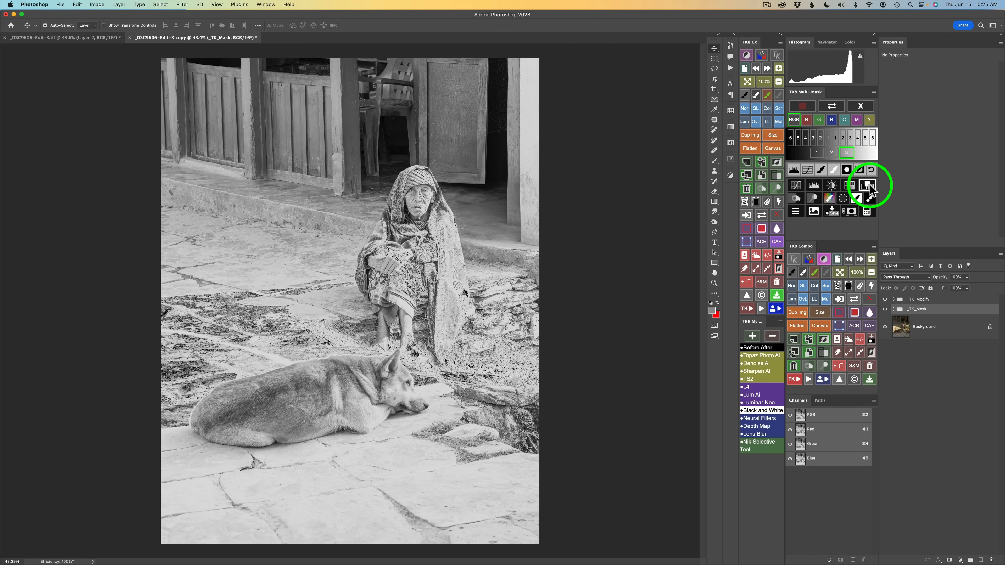
click(869, 186)
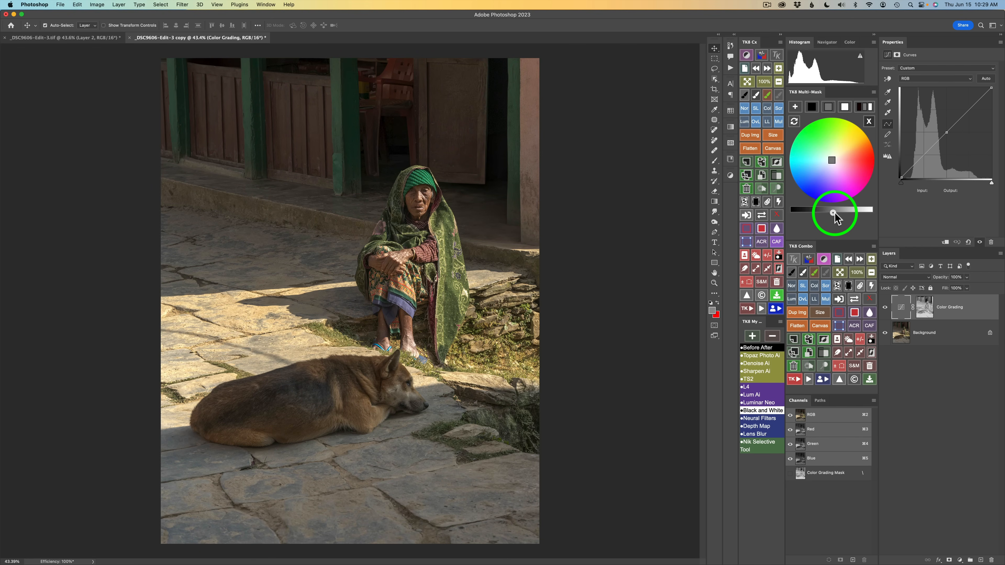
Brighten the midtones and darken the shadows with the Color Grading brightness slider
drag(847, 213, 864, 215)
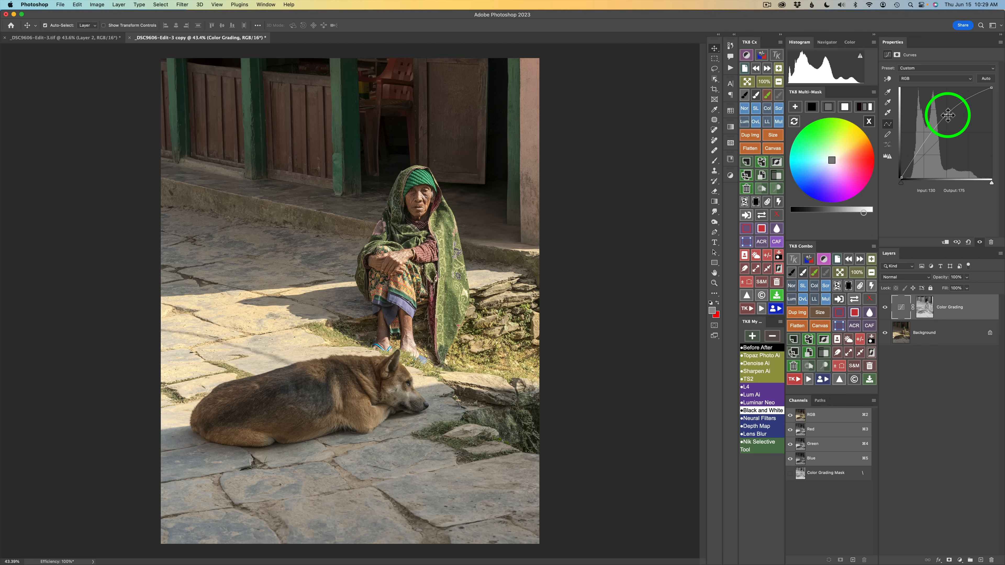
click(812, 107)
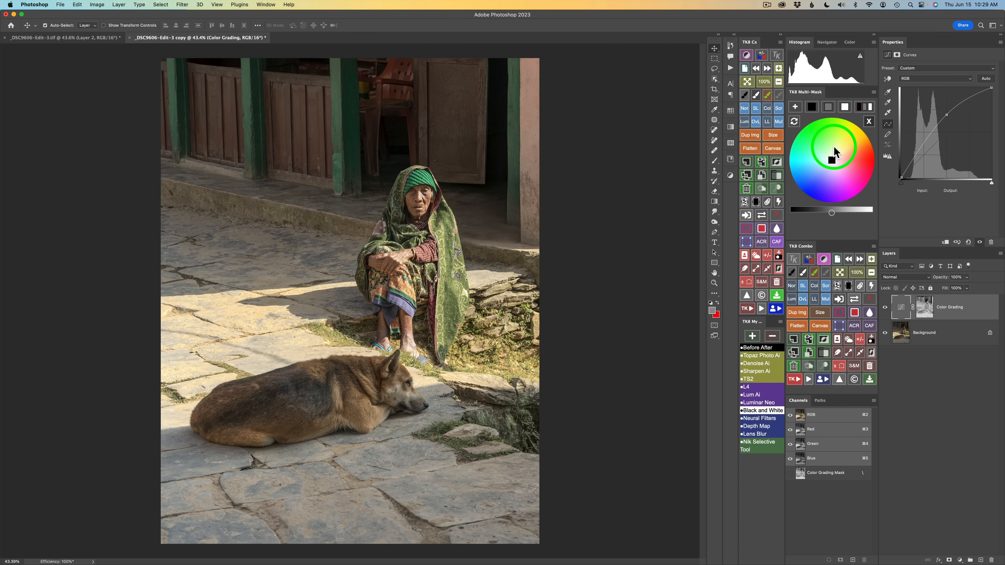
drag(832, 216, 819, 216)
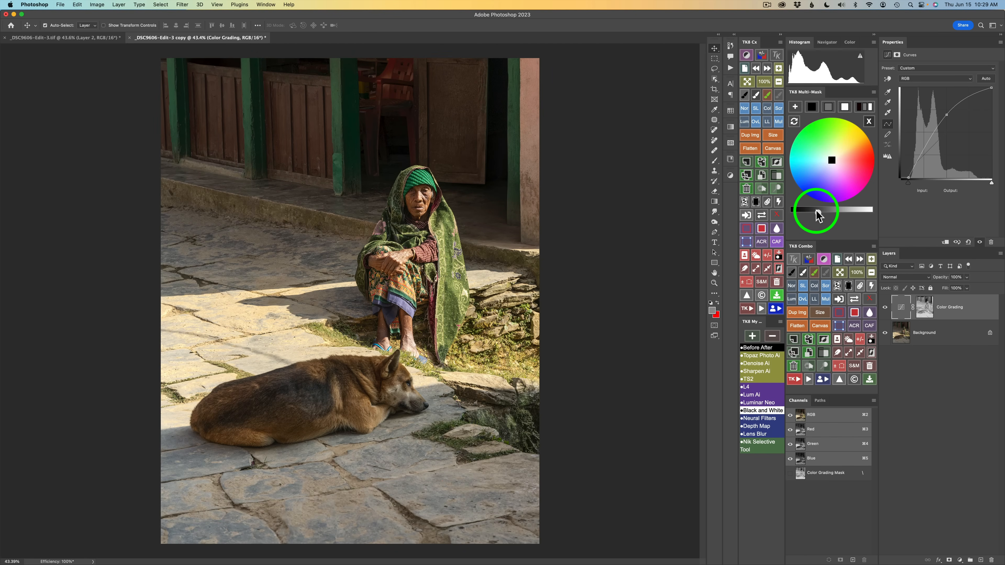
click(816, 211)
Lift the highlights with the Color Grading brightness slider and toggle the layer to compare the result
click(860, 107)
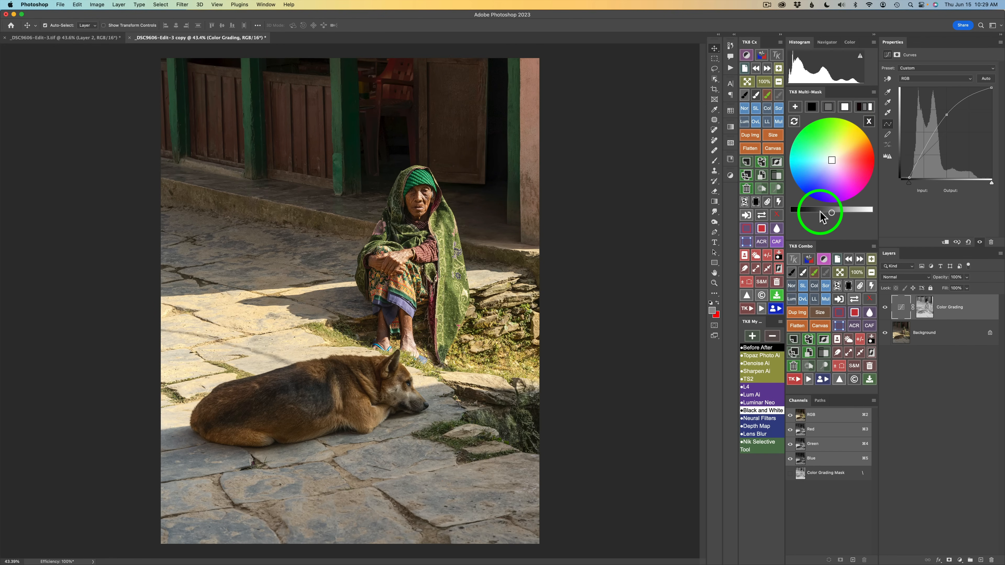
drag(831, 212, 846, 214)
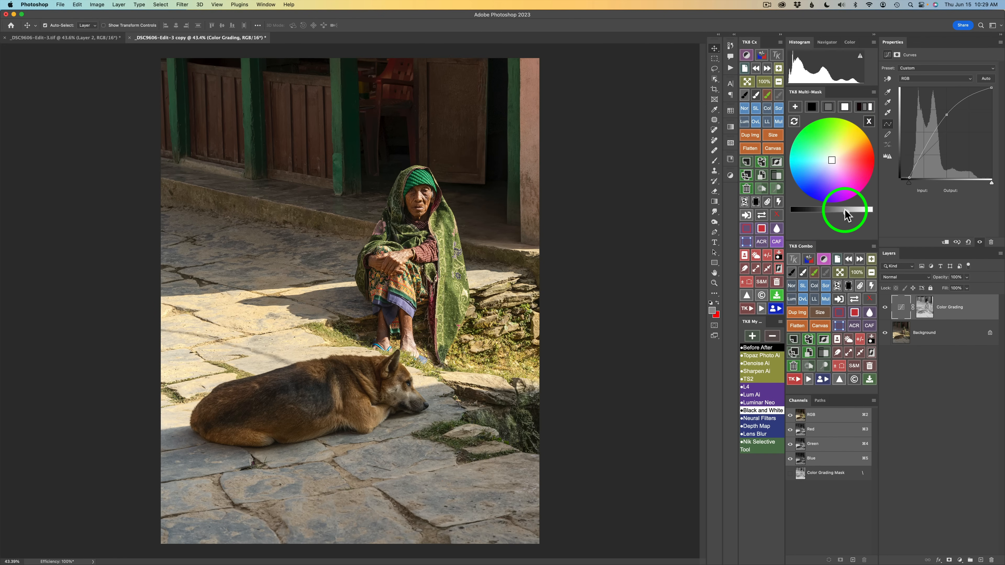
click(845, 214)
click(886, 309)
click(886, 309)
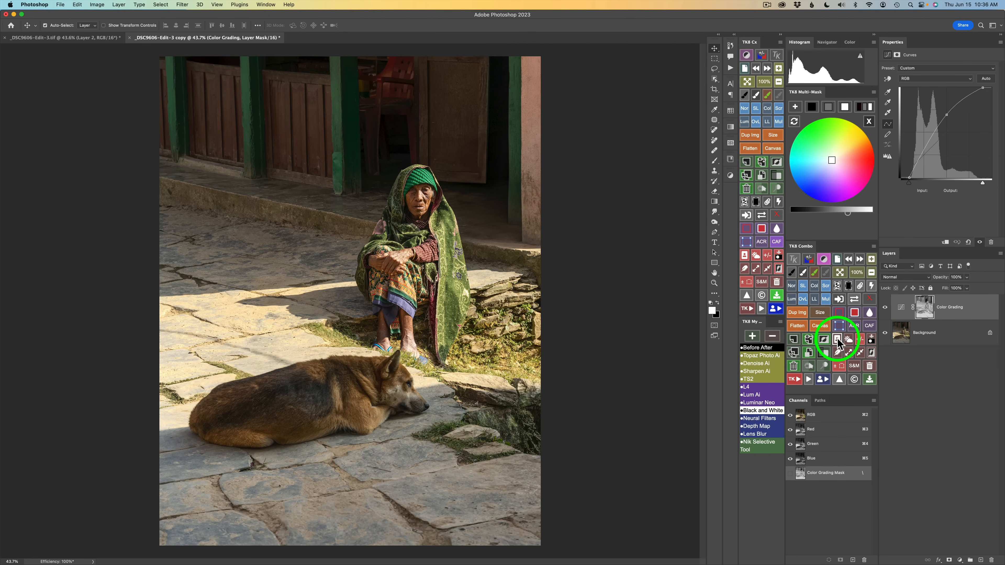
Select the woman and the dog and save the selection as a new channel named Woman and Dog
click(837, 338)
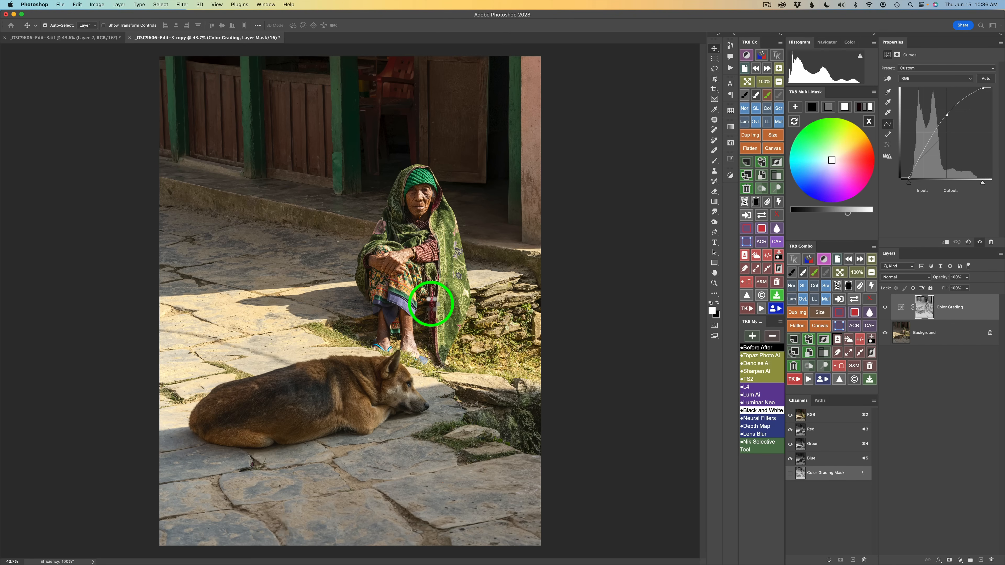
key(Return)
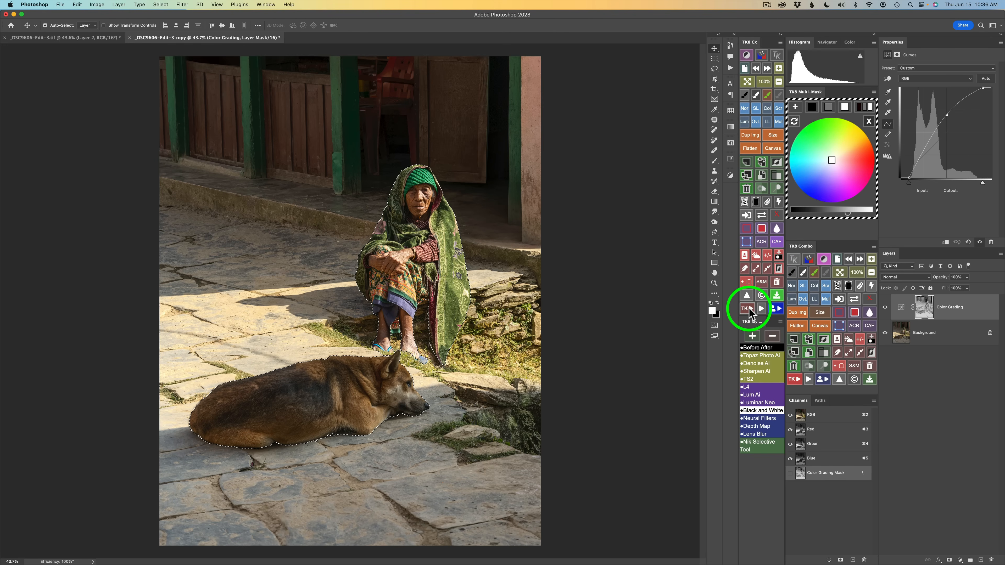
click(749, 310)
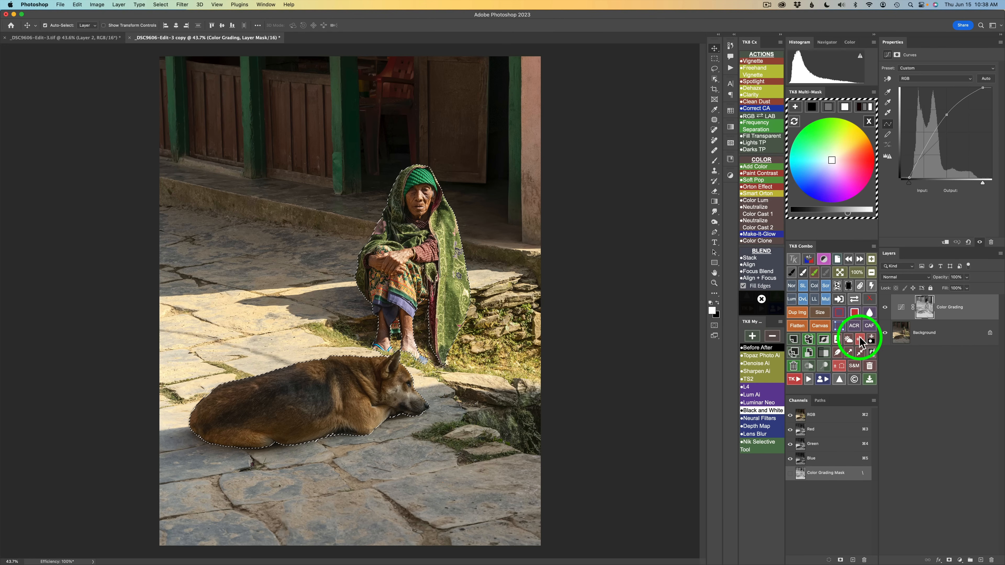
click(872, 341)
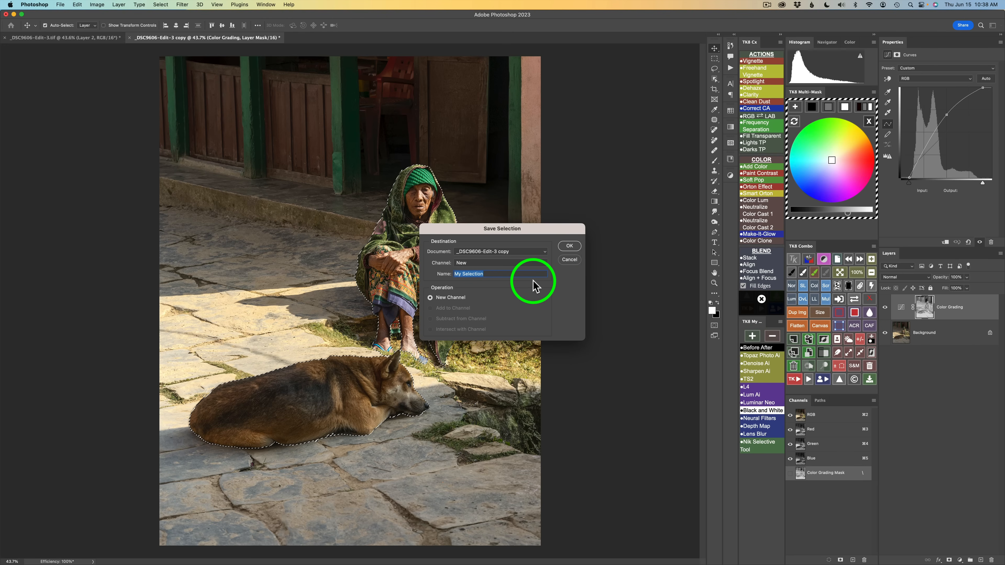
text(Woman and Dog)
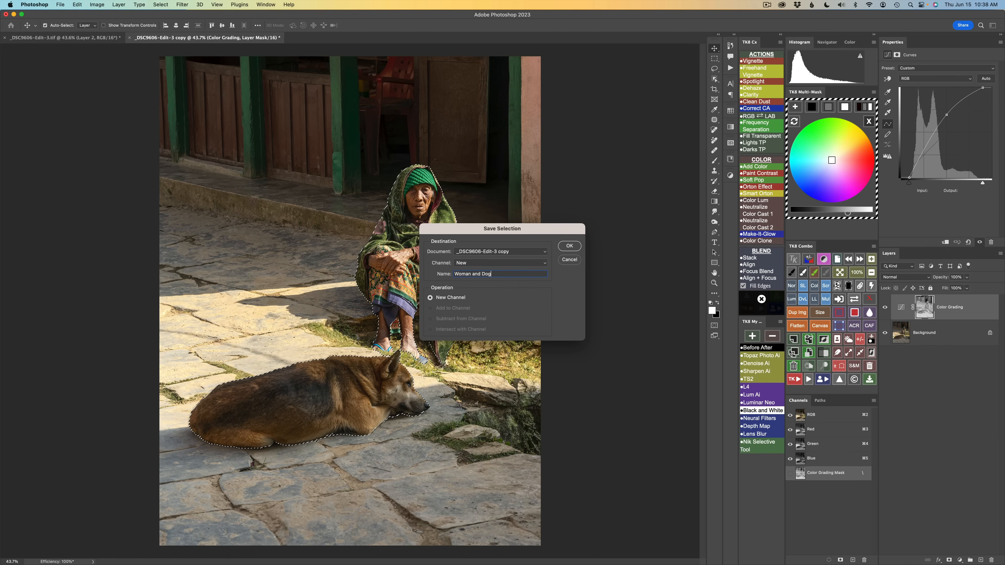
click(567, 247)
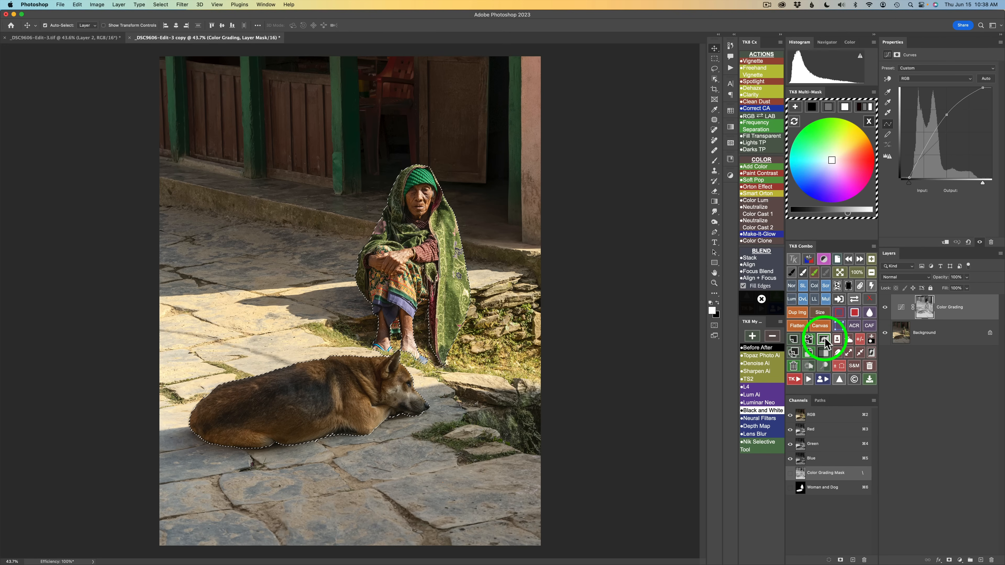
Invert the selection and save it as a new channel named Background
click(872, 353)
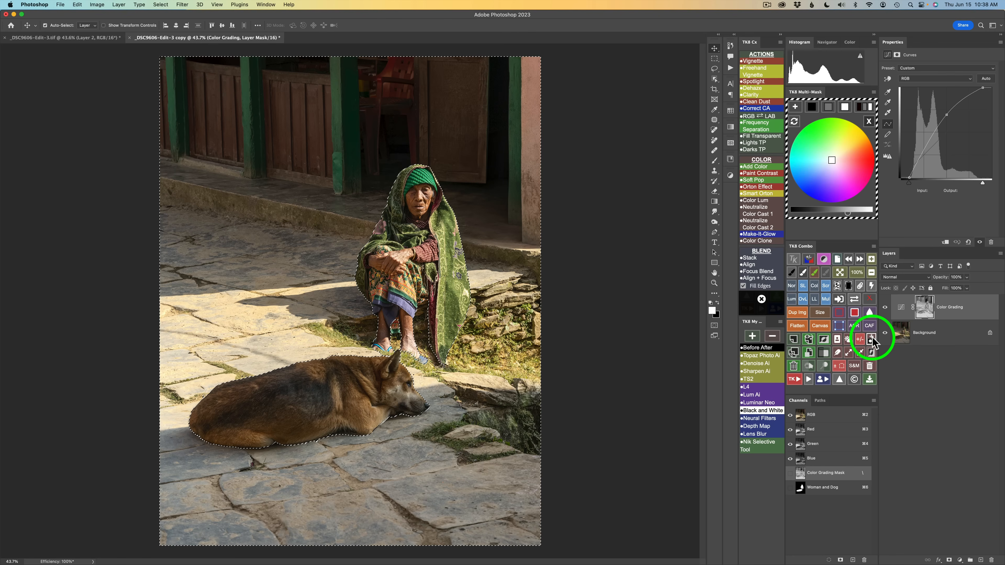
click(872, 339)
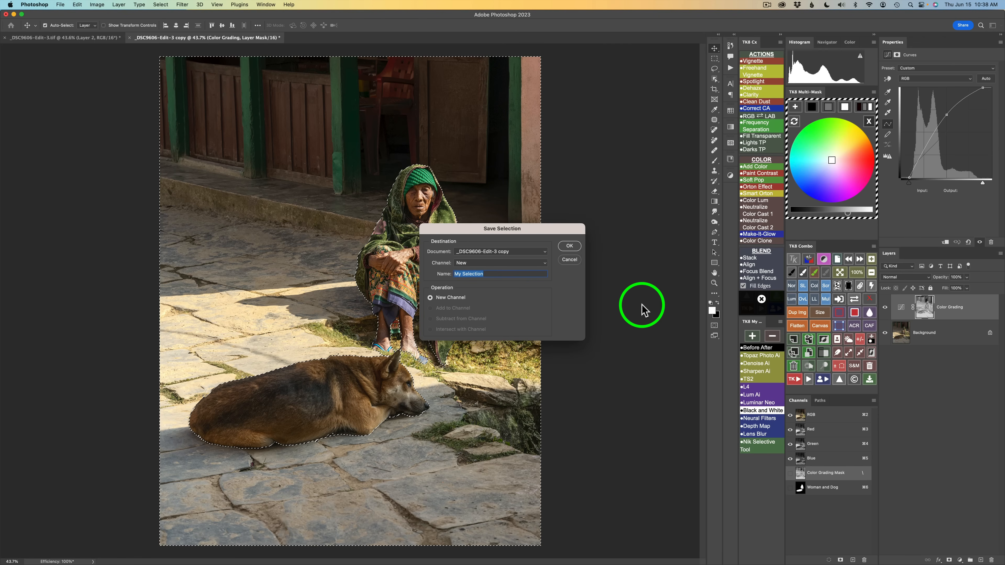
text(Background)
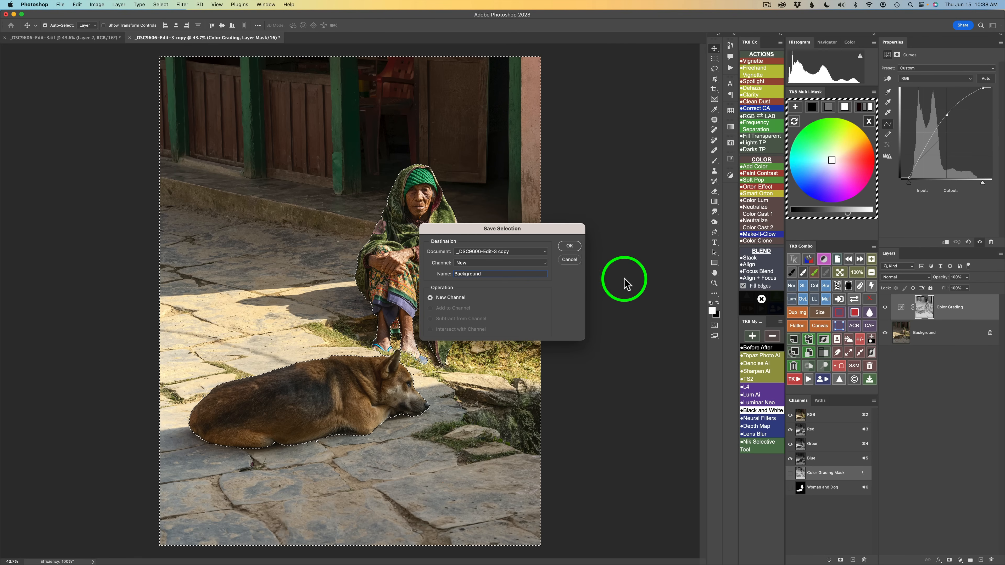
click(570, 246)
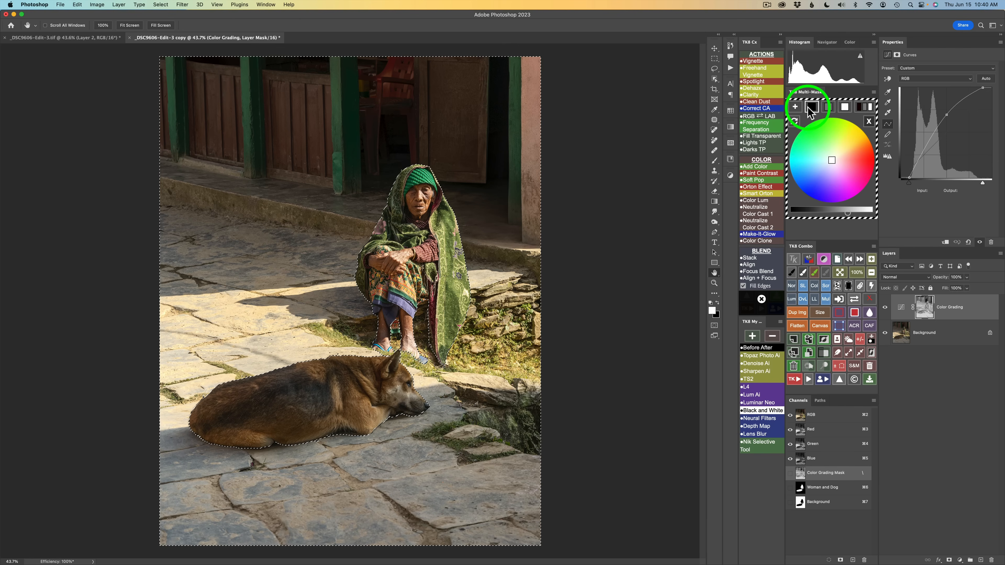
click(870, 121)
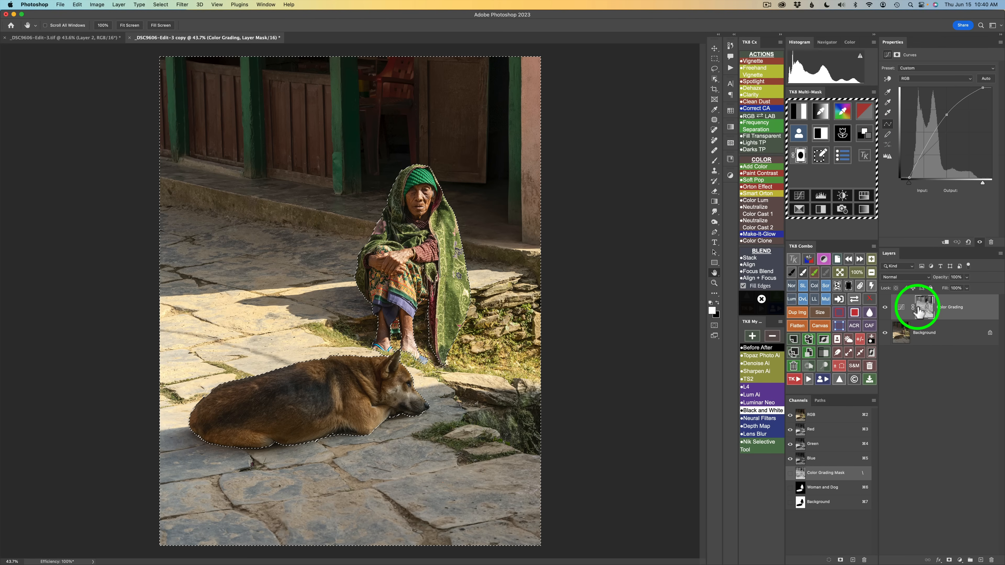
Load the Background channel as the mask source in the Multi-Mask panel and set it to combine by multiplying
click(800, 136)
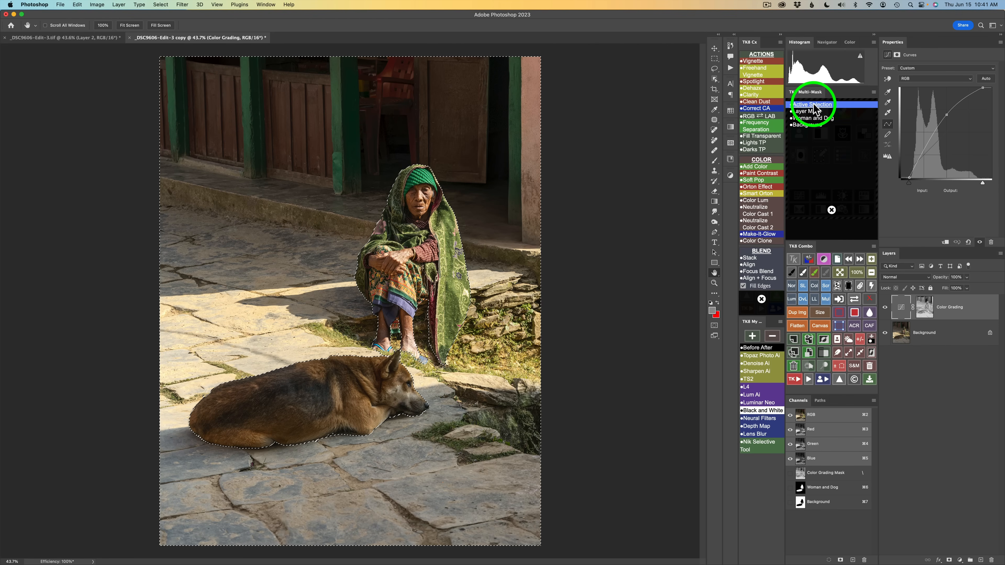
click(810, 125)
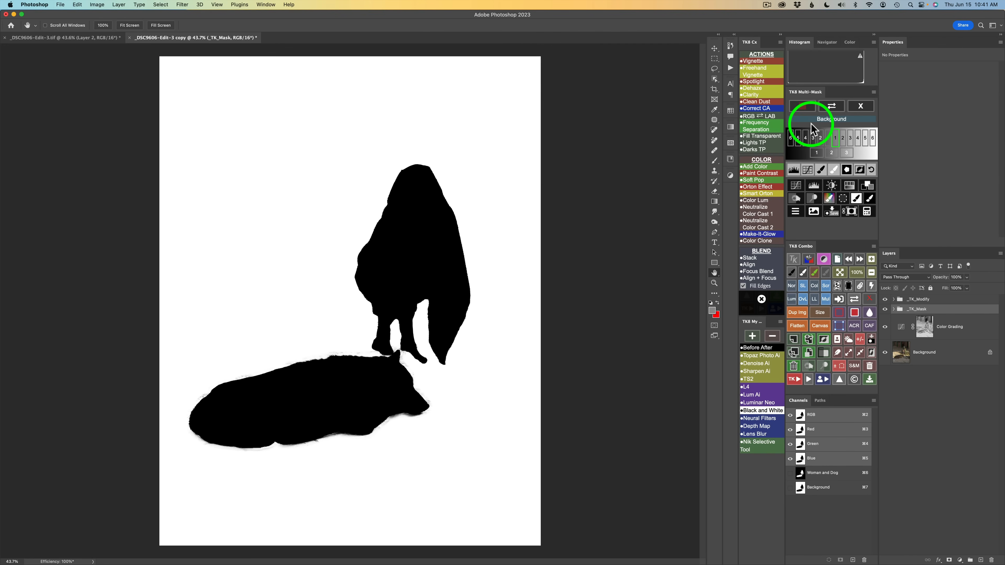
click(868, 211)
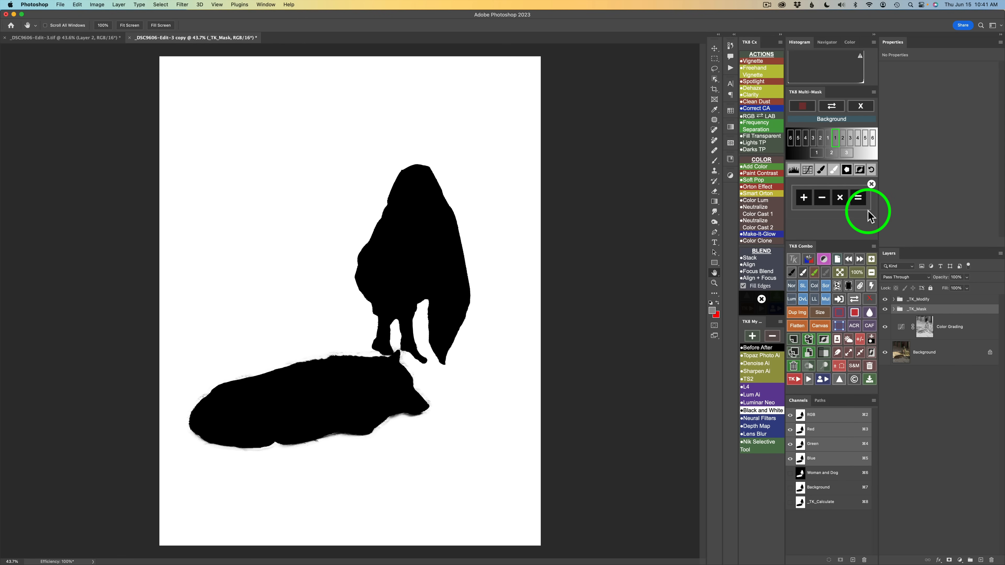
click(842, 196)
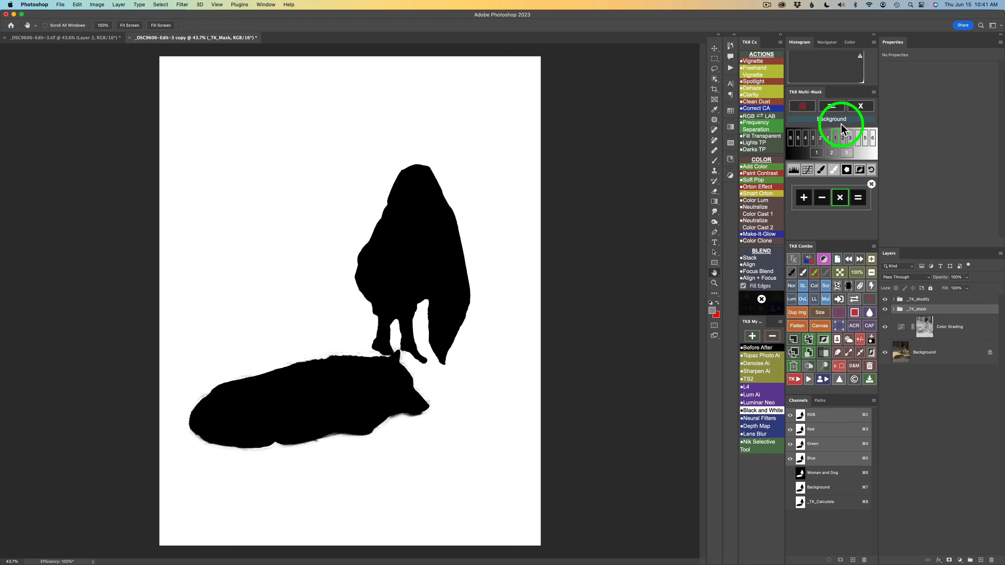
click(861, 106)
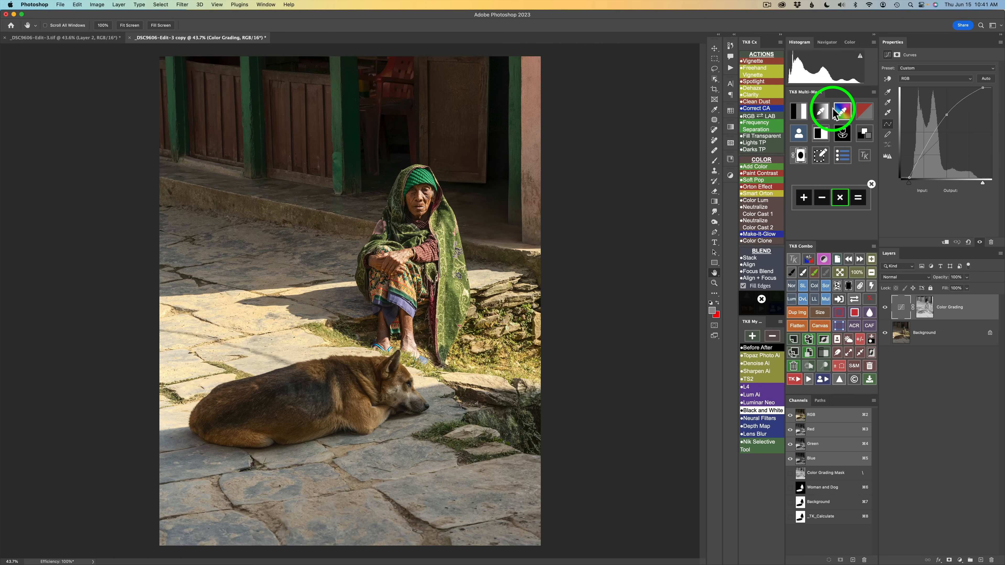
Sample the sunlit pavement colour to build a colour mask, adjust its range, and multiply it with the Background channel
click(823, 115)
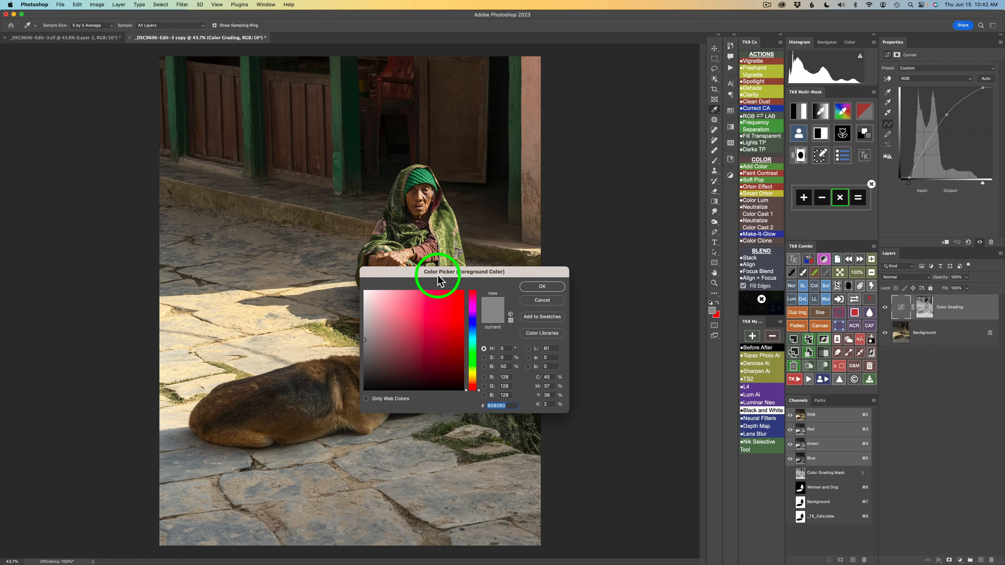
drag(438, 272, 448, 246)
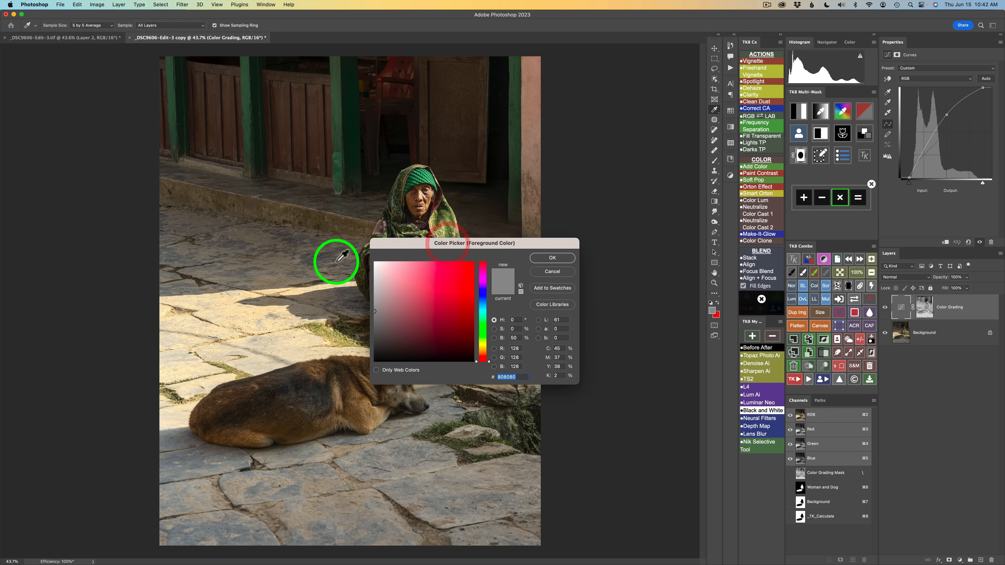
click(321, 256)
click(551, 257)
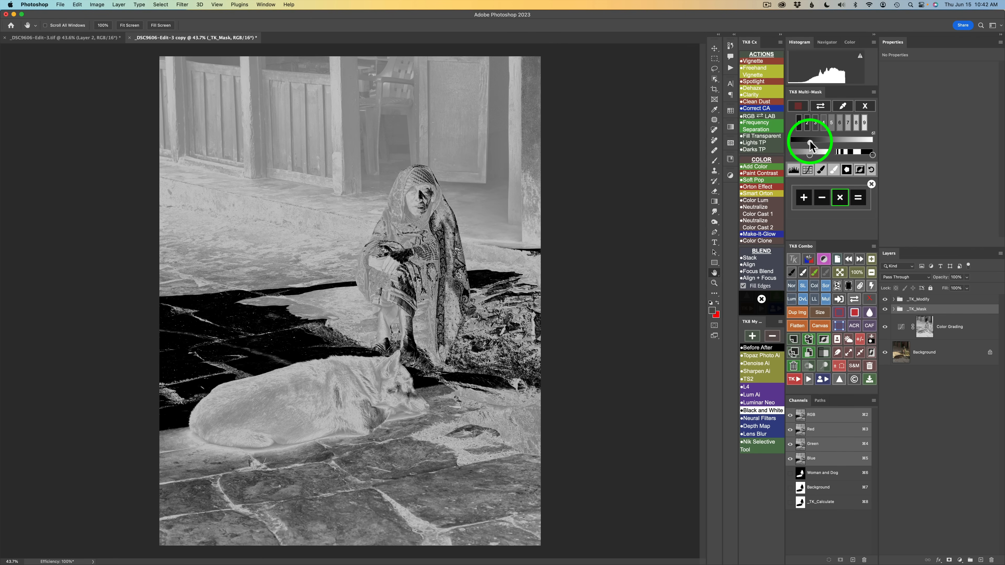
drag(810, 141, 811, 141)
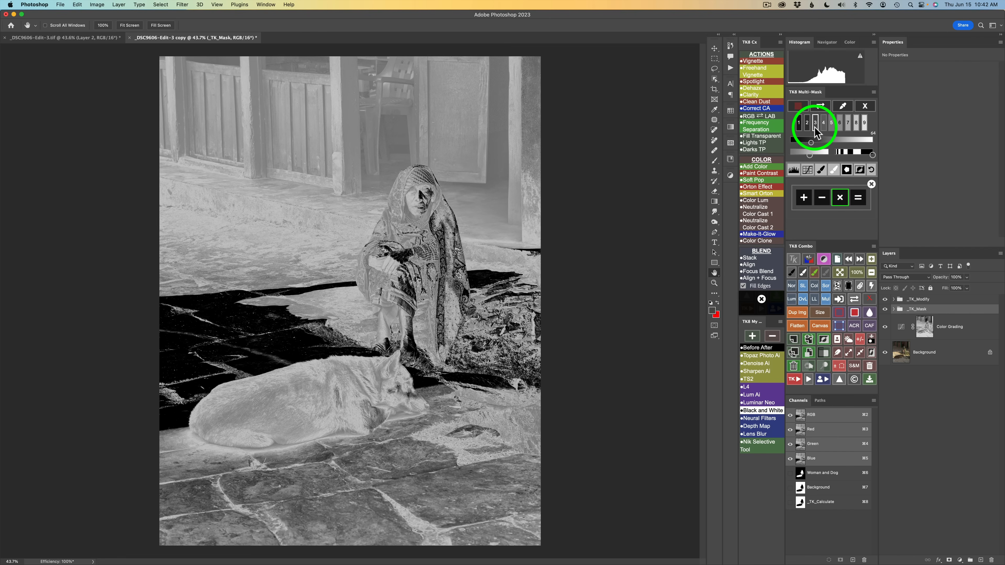
click(859, 198)
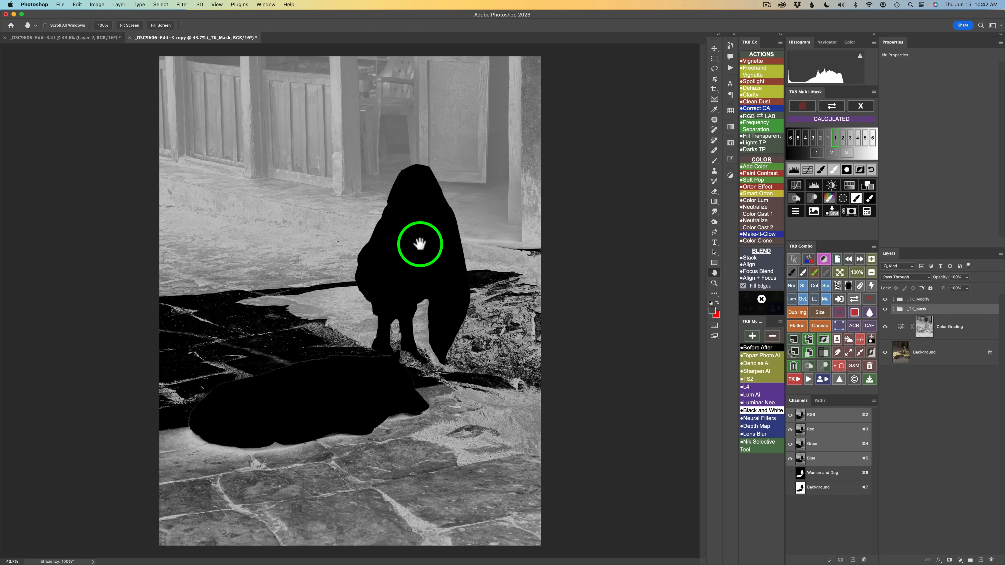
Create a soft-light Burn (black paint) layer from the calculated mask and paint darkening over the bright pavement
click(793, 198)
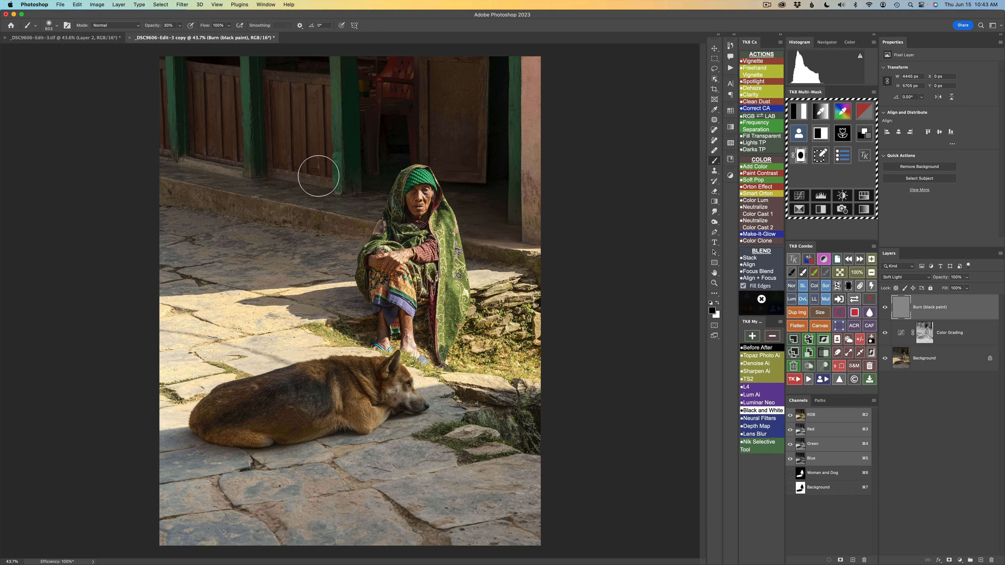
drag(282, 225, 297, 224)
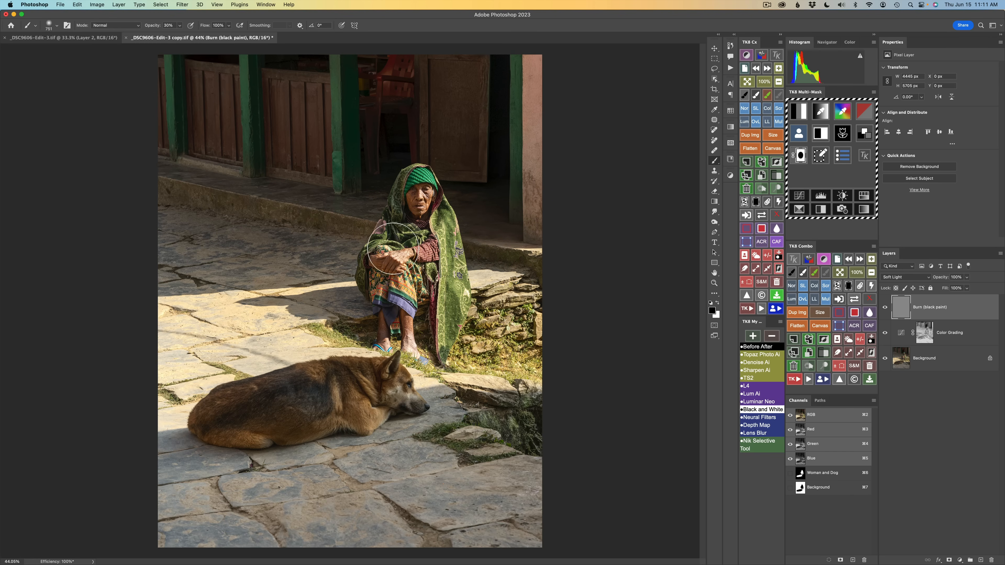
mouse_move(231, 265)
mouse_down()
mouse_move(280, 261)
mouse_move(197, 220)
mouse_up()
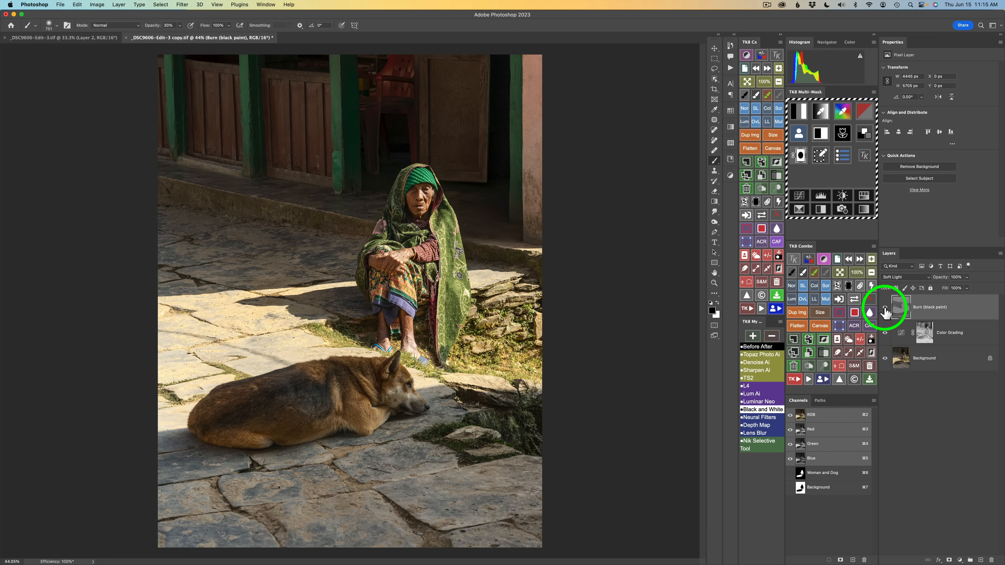
Toggle the burn layer's visibility and view it on its own to compare the darkening
click(886, 311)
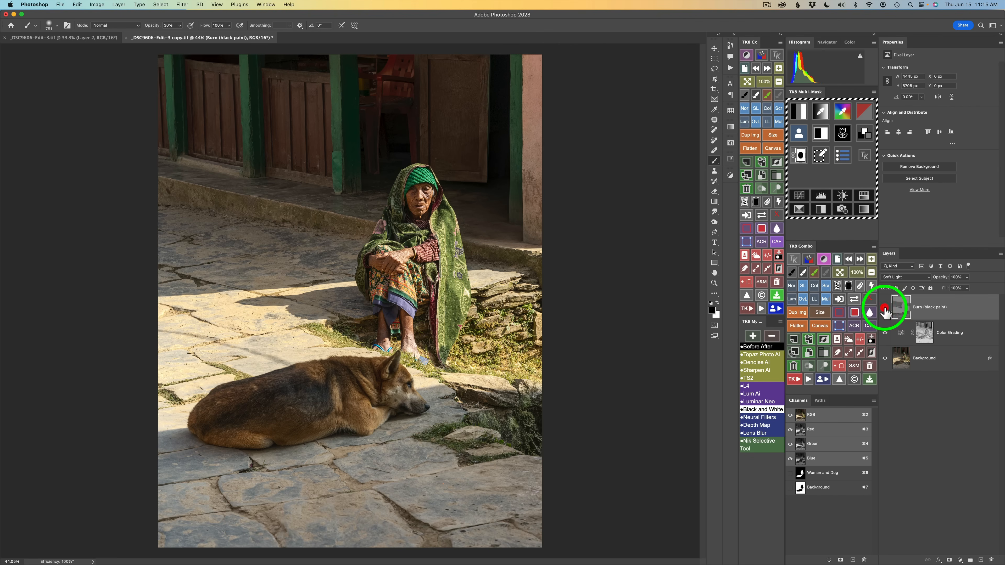
click(885, 310)
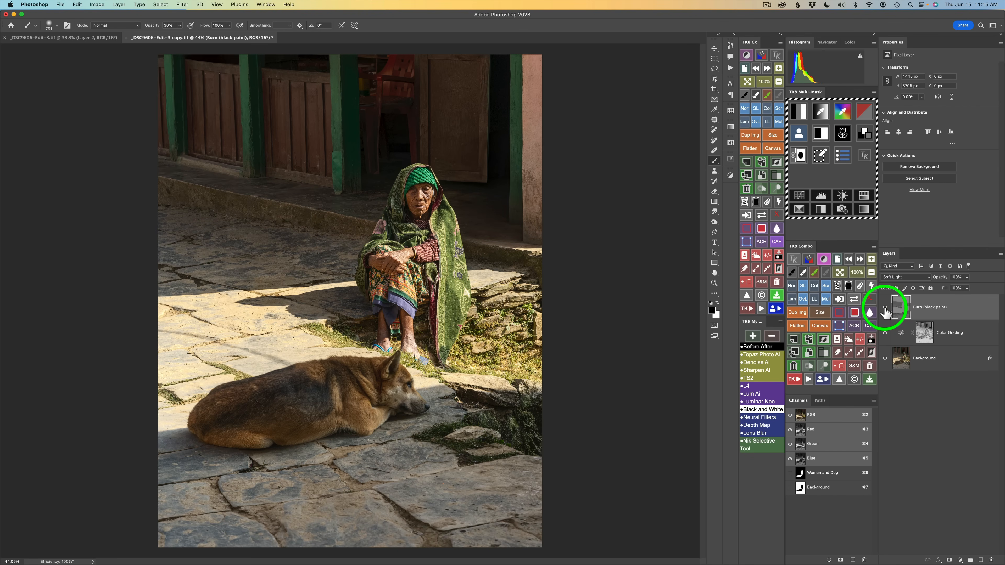
alt+click(885, 311)
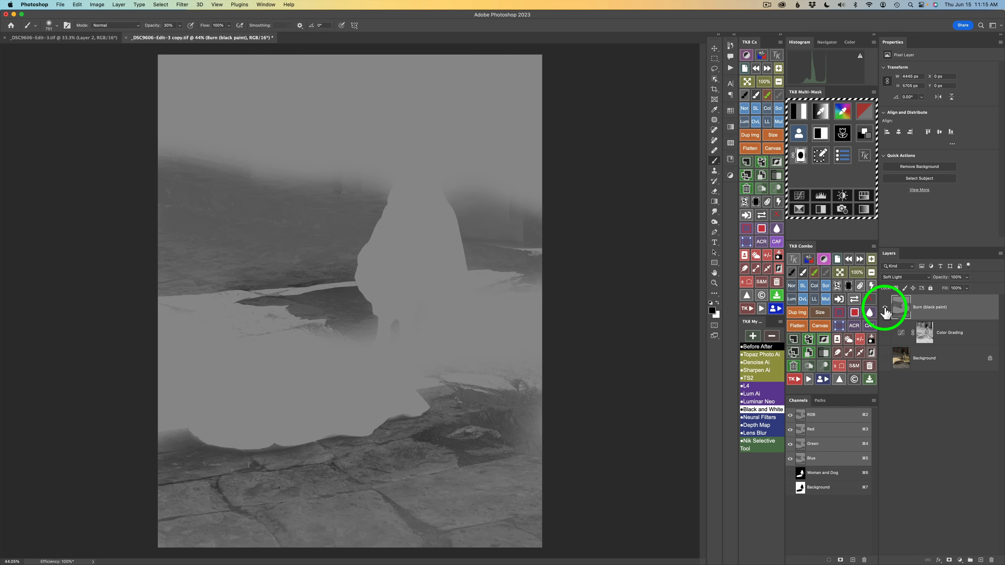
alt+click(886, 311)
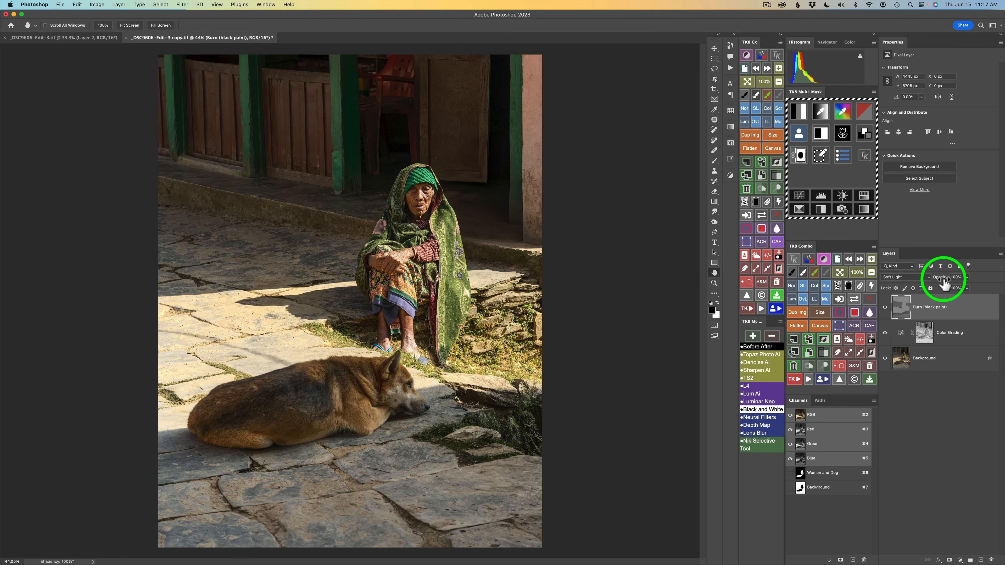
mouse_move(944, 284)
mouse_down()
mouse_move(925, 280)
mouse_move(965, 282)
mouse_up()
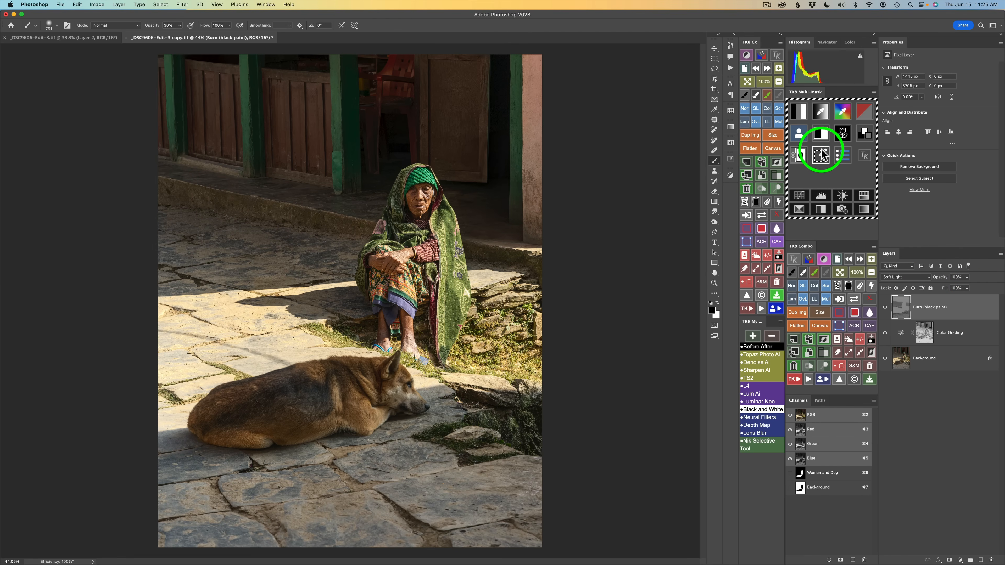
Load the Background channel again as the mask source with the multiply combine mode
click(799, 132)
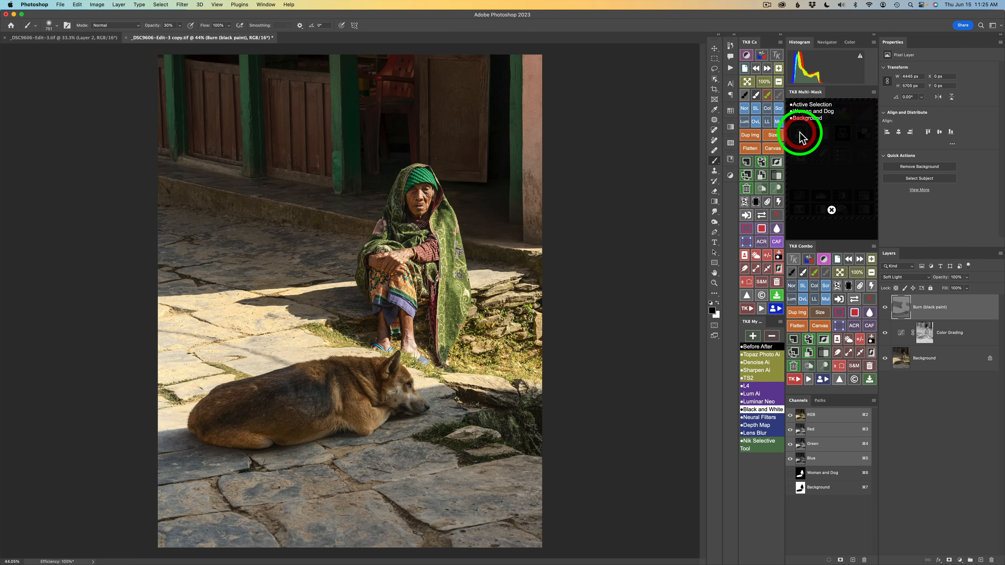
click(804, 118)
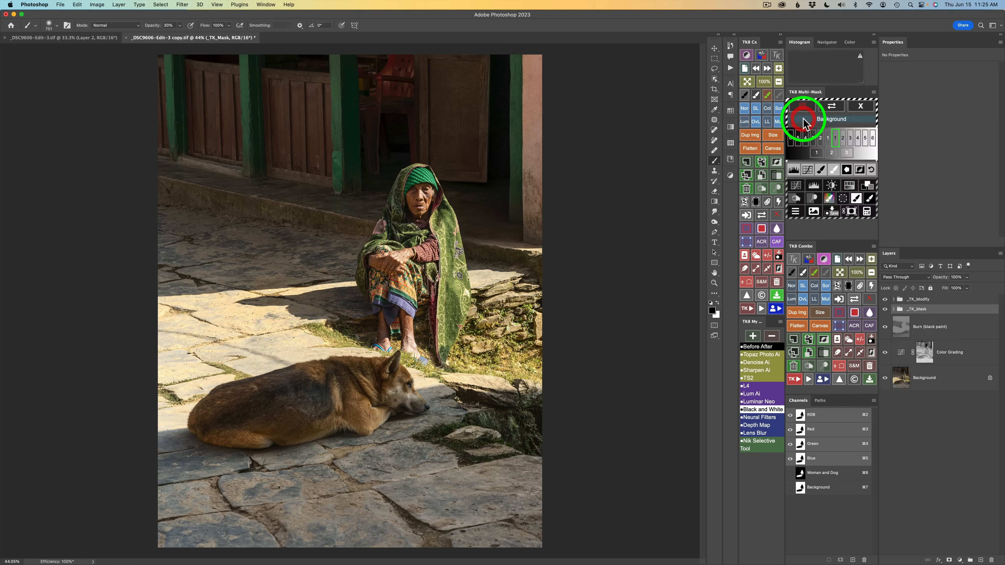
click(869, 213)
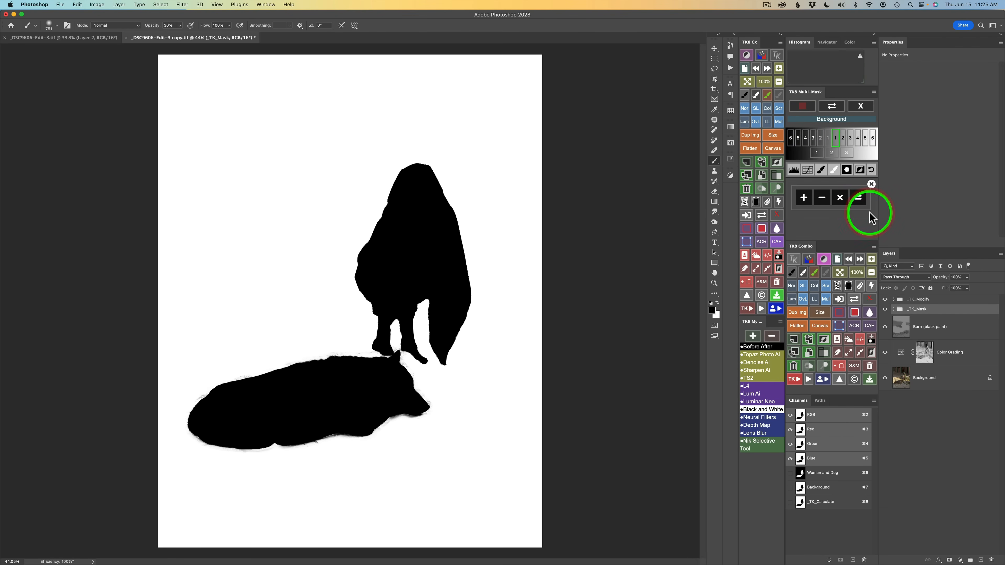
click(840, 198)
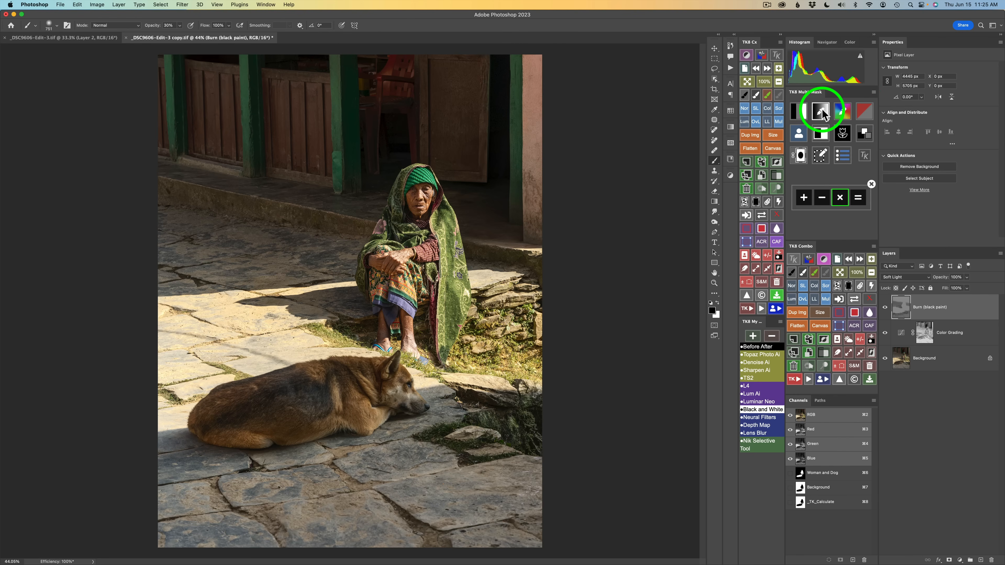
Sample a pavement tone for a new colour mask, tighten its range sliders, and multiply it with the Background channel
click(822, 114)
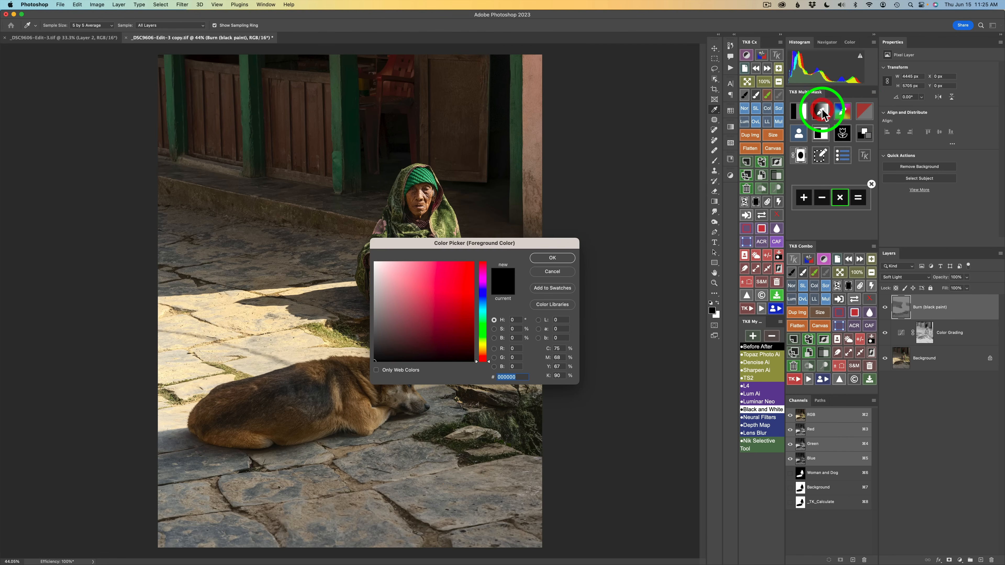
click(257, 353)
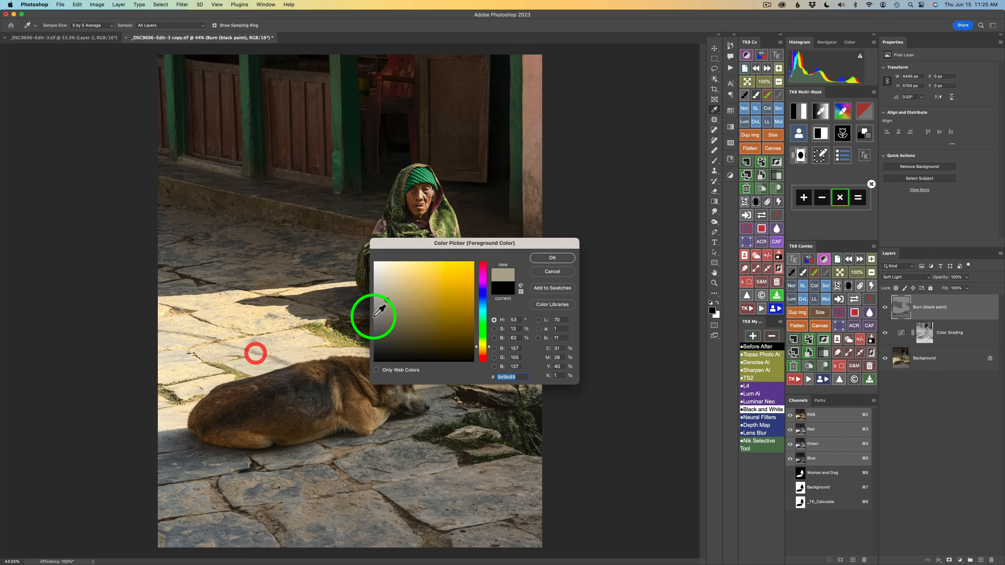
click(542, 258)
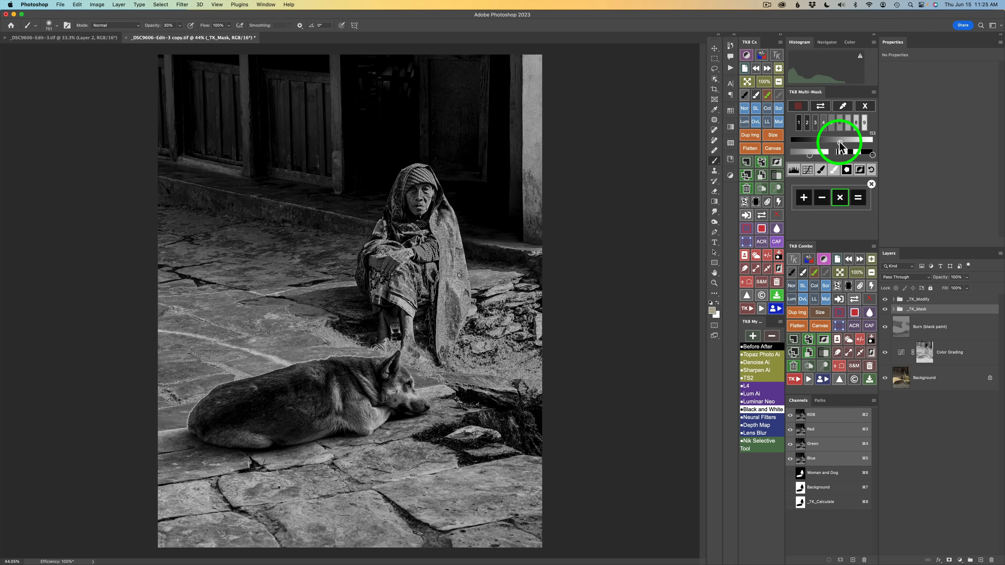
drag(841, 143, 836, 143)
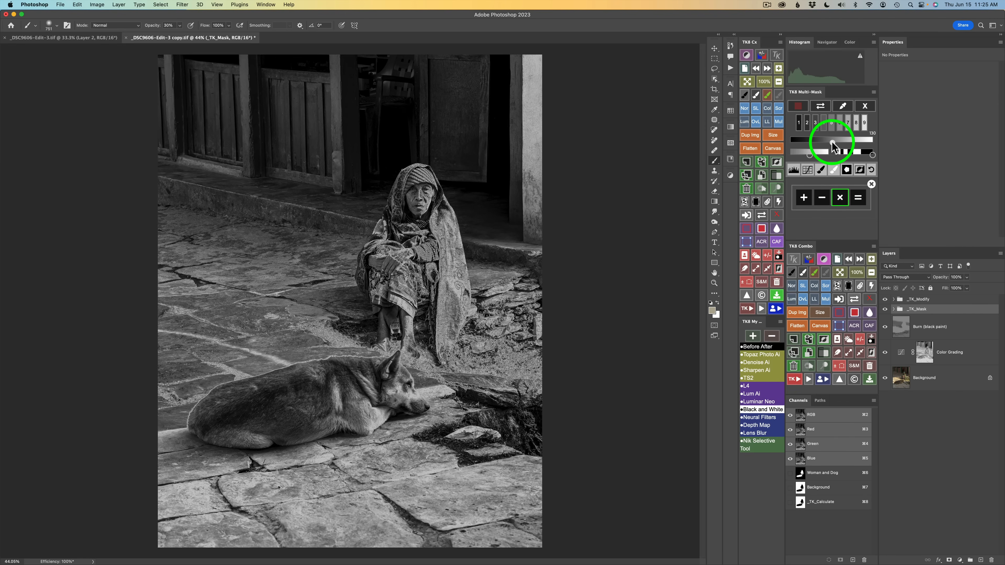
drag(832, 143, 833, 143)
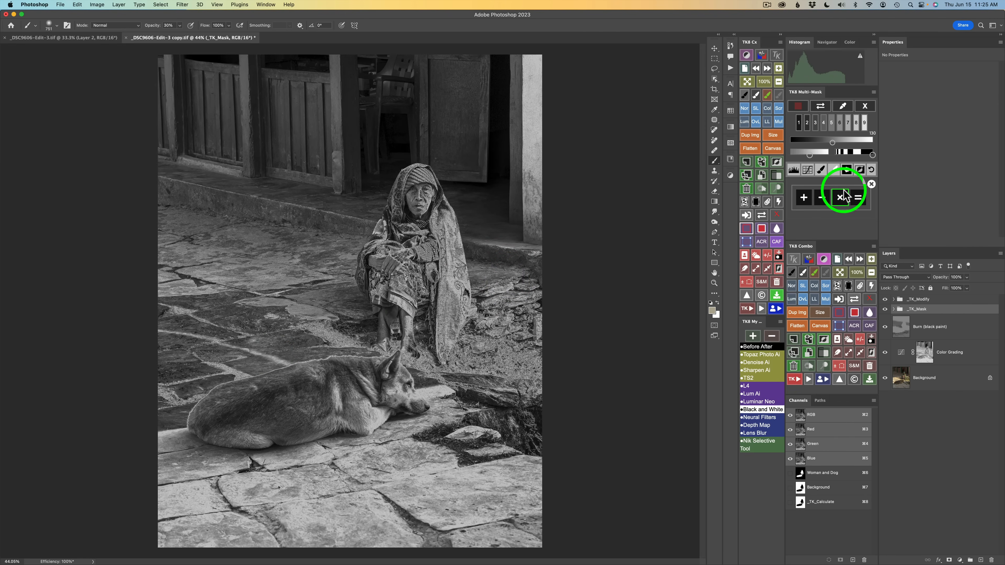
drag(874, 154, 859, 156)
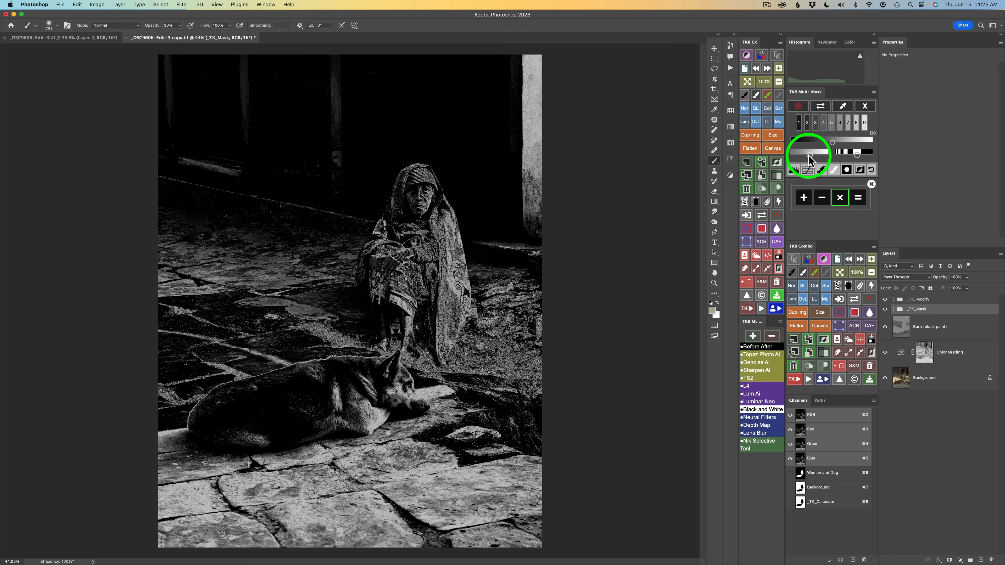
drag(810, 158, 818, 161)
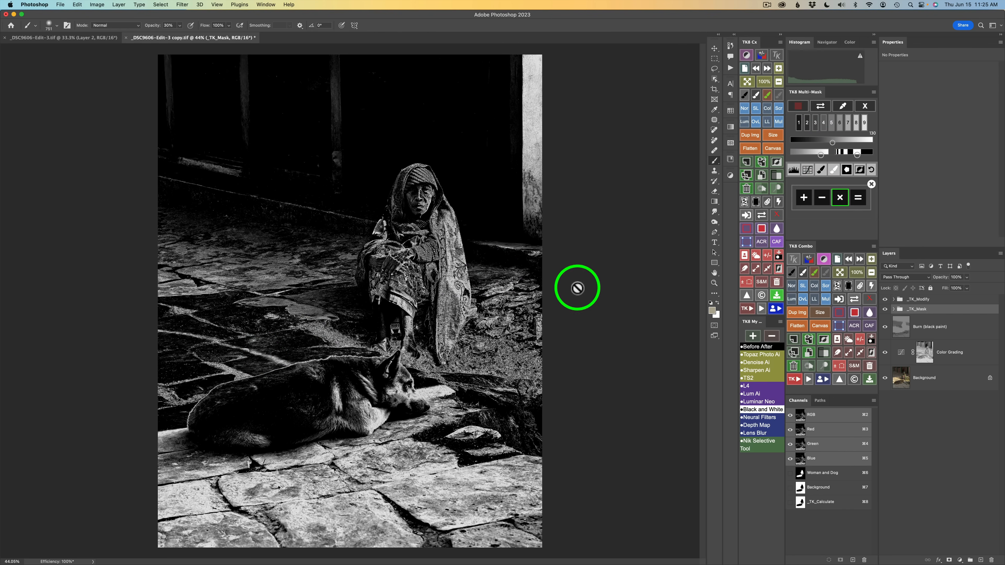
click(857, 194)
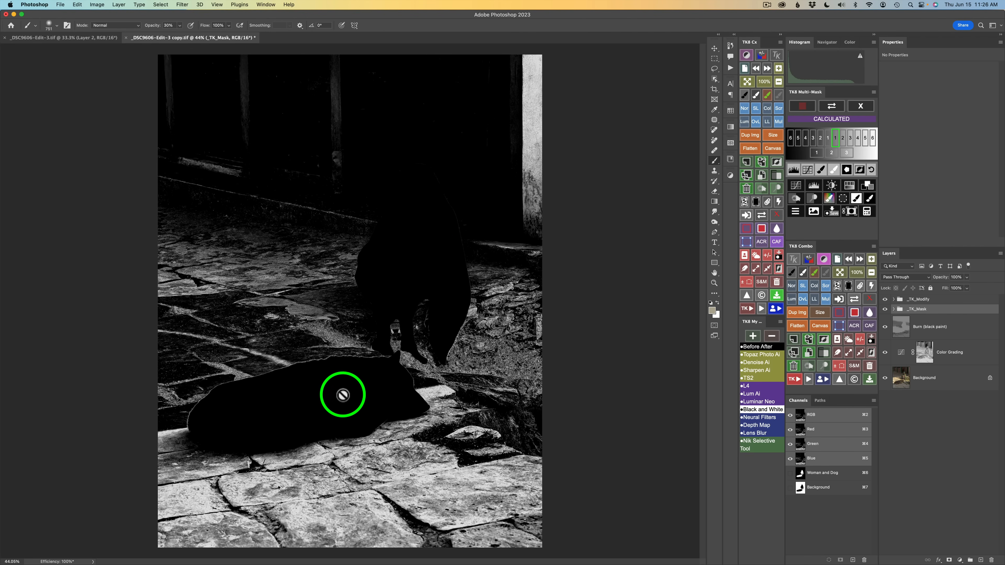
Create a second Burn (black paint) layer from the new mask and toggle its visibility to compare
click(795, 198)
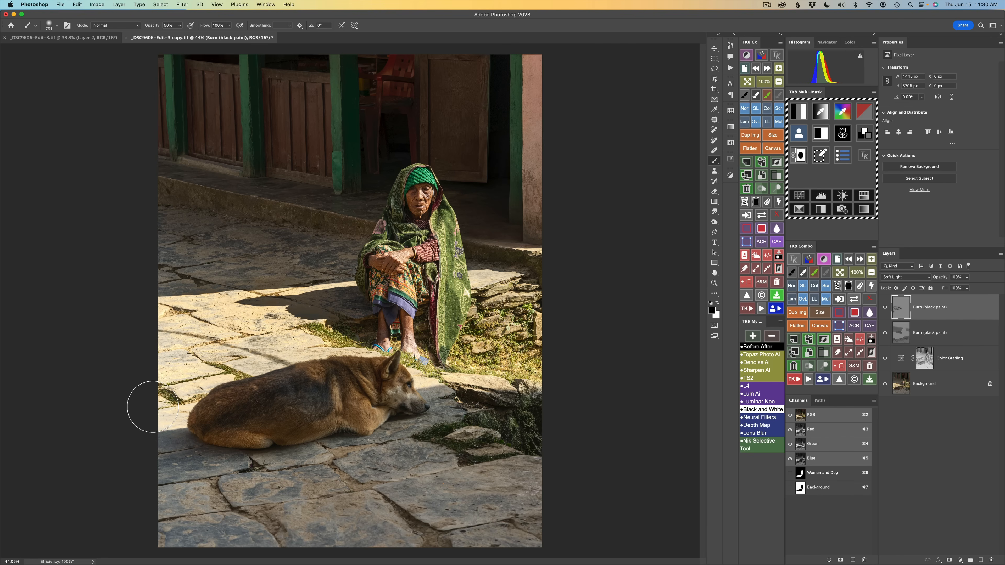
click(885, 310)
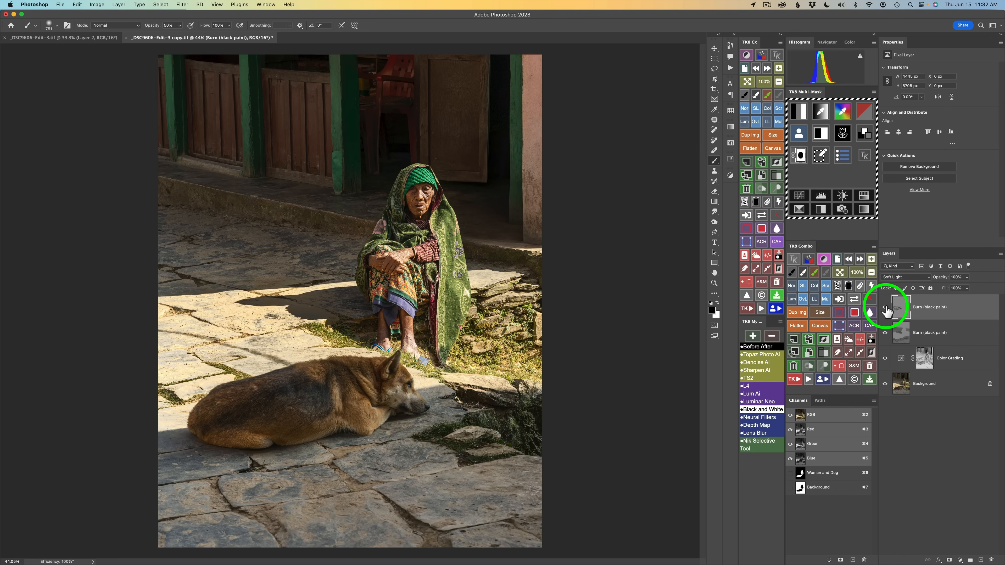
click(886, 310)
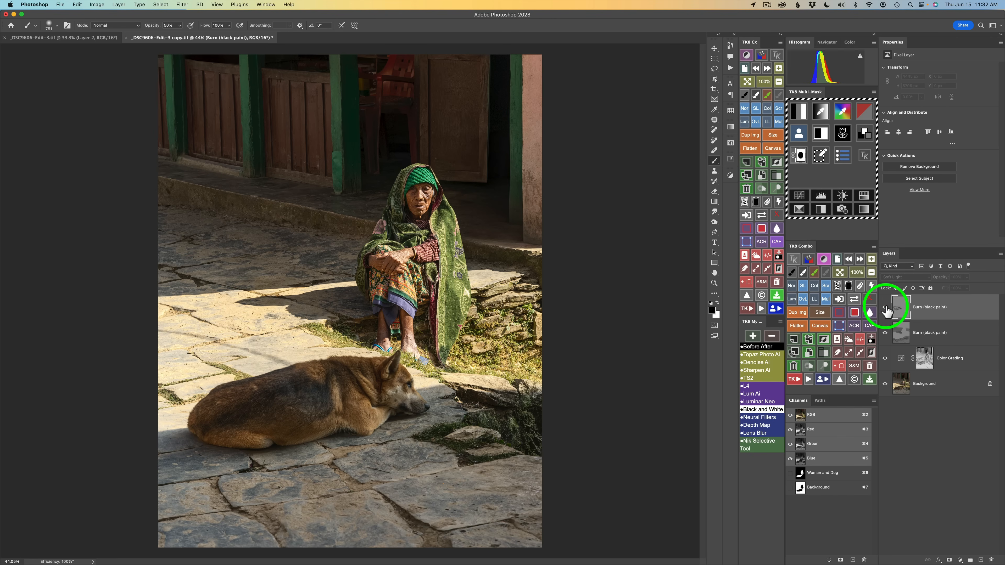
click(885, 310)
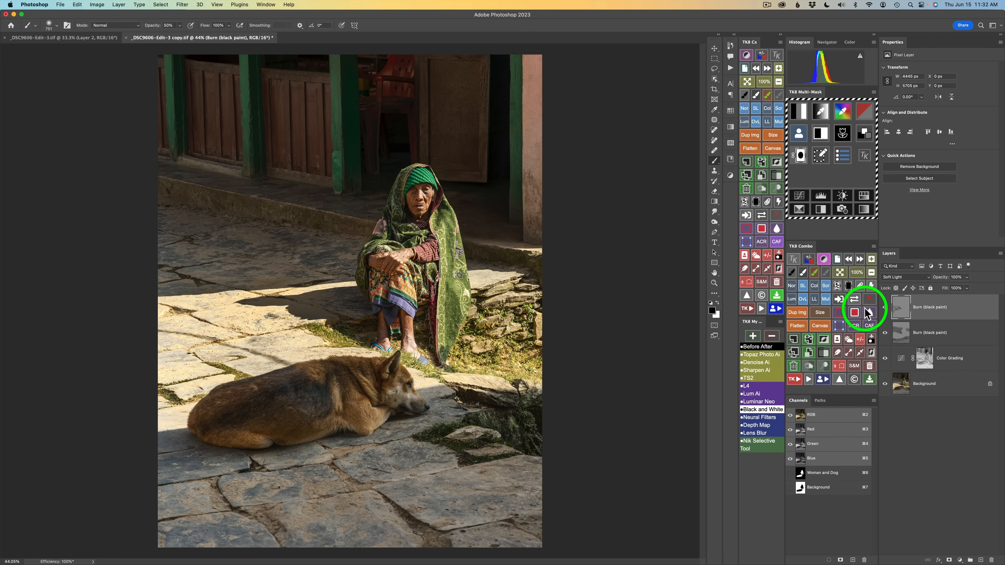
click(923, 311)
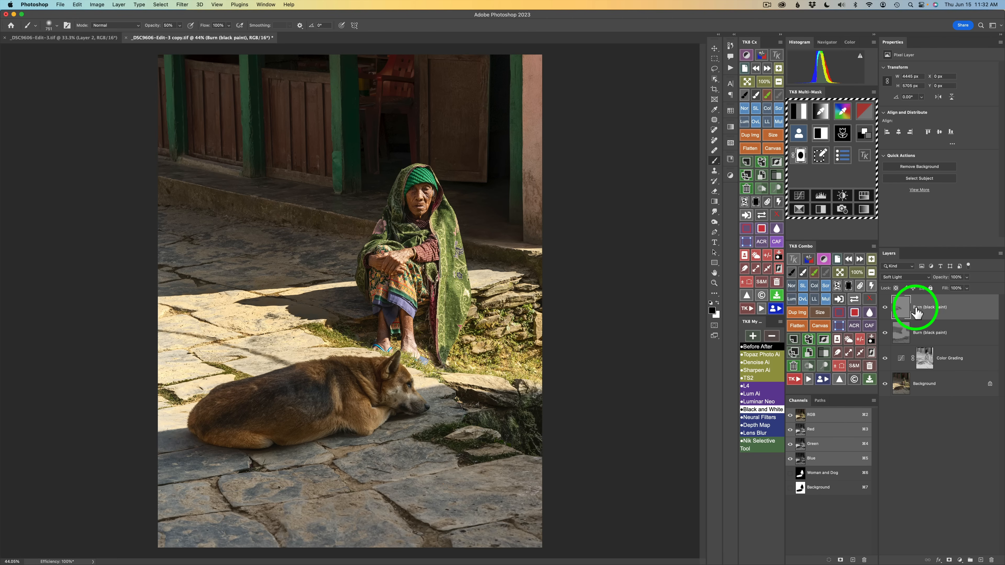
key(h)
click(277, 296)
drag(277, 296, 218, 285)
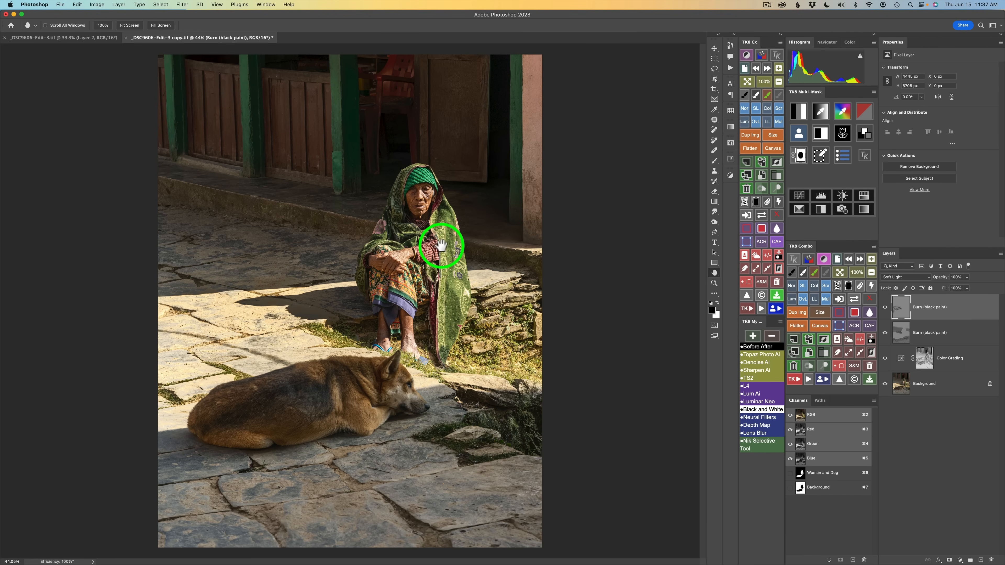
drag(450, 252, 428, 250)
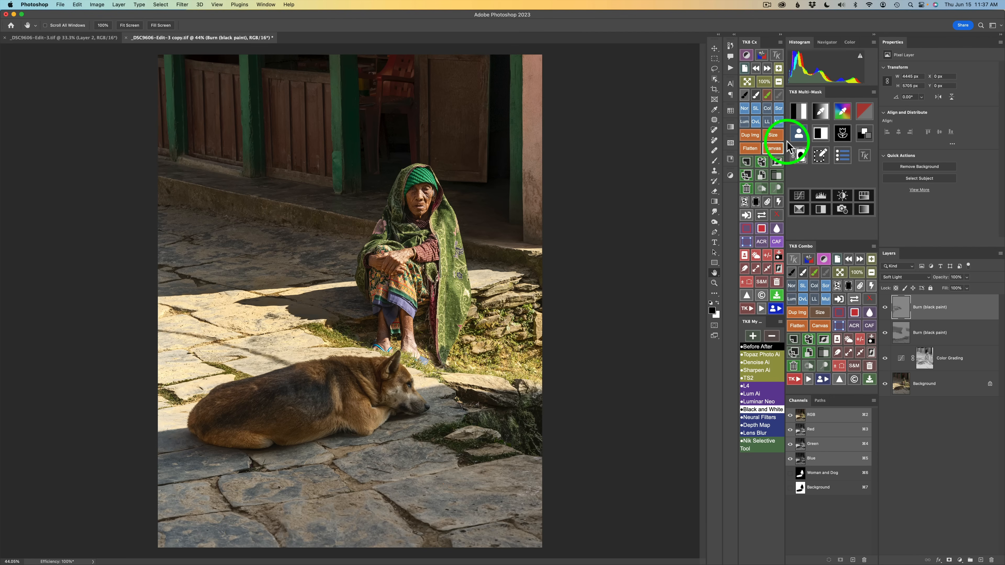
Multiply the Woman and Dog channel with a highlights luminosity mask and create a masked Color Grading layer from it
click(800, 135)
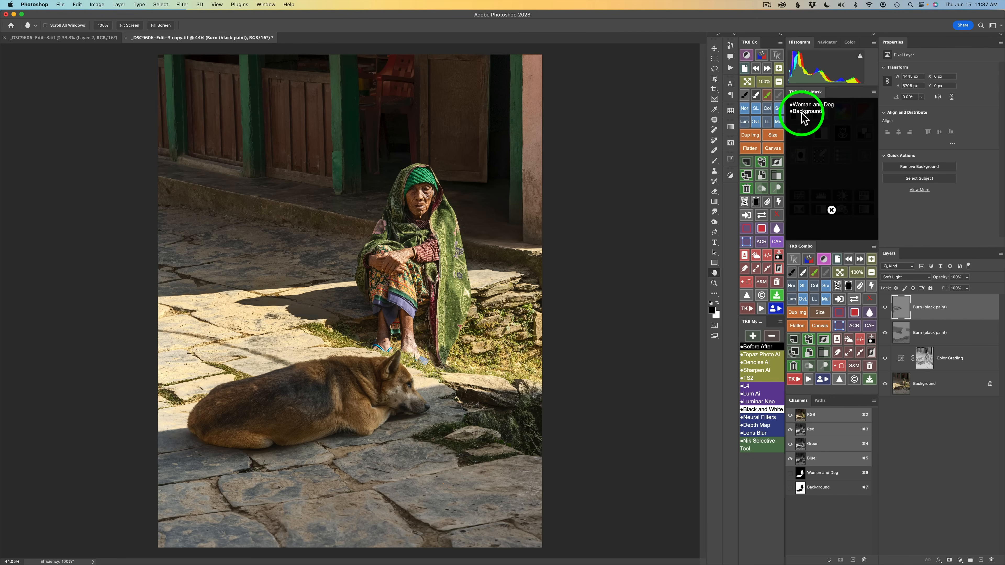
click(805, 103)
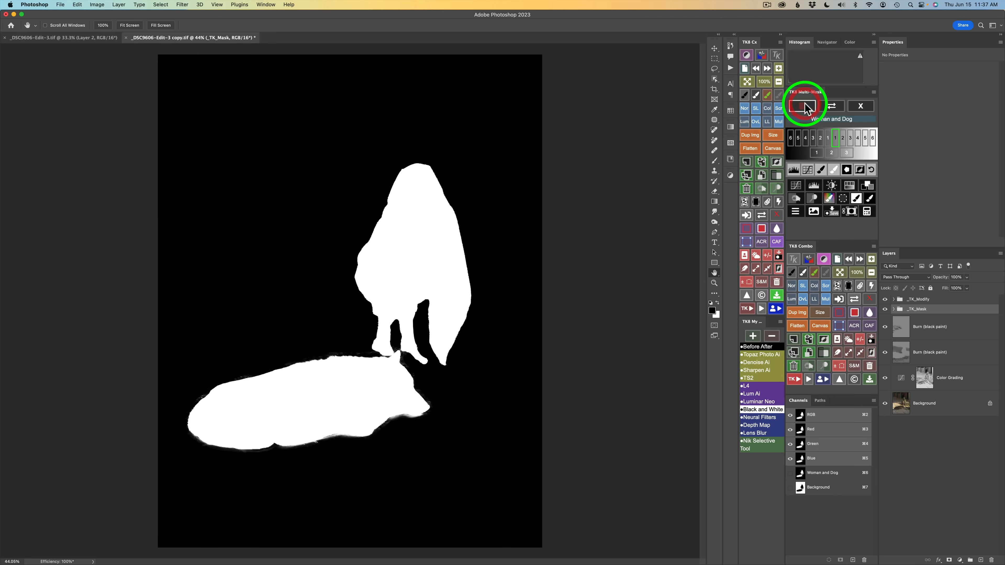
click(866, 187)
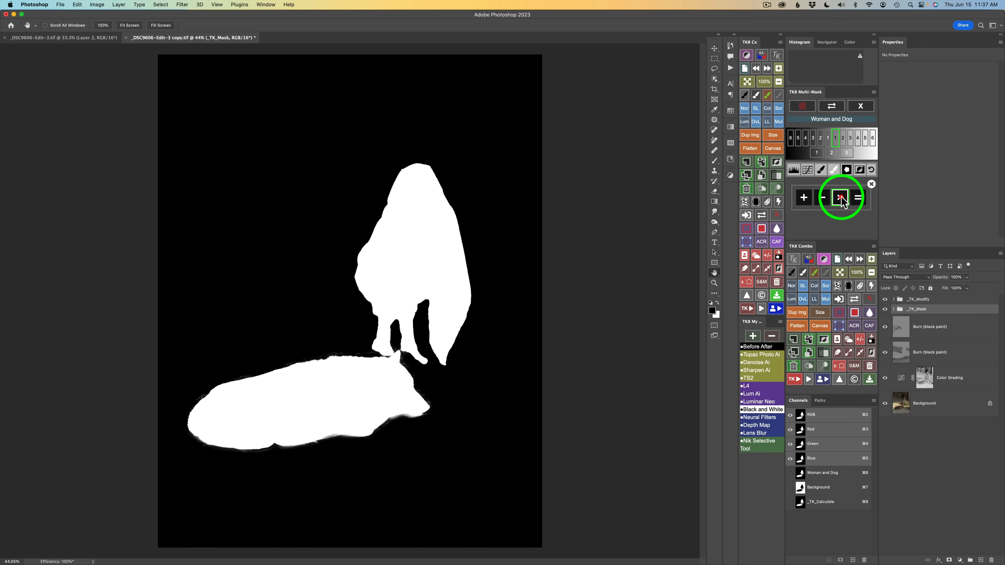
click(841, 198)
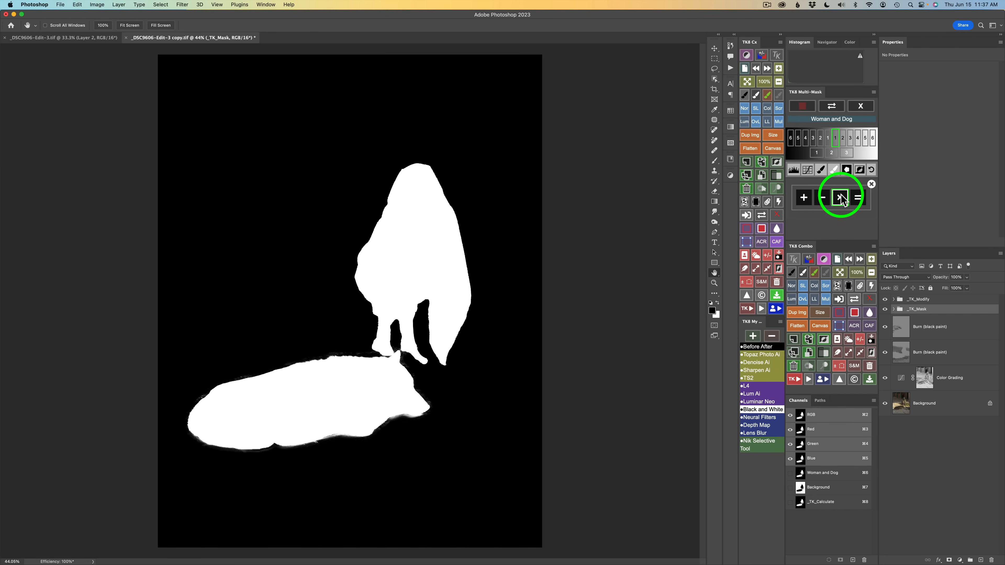
click(862, 106)
click(800, 111)
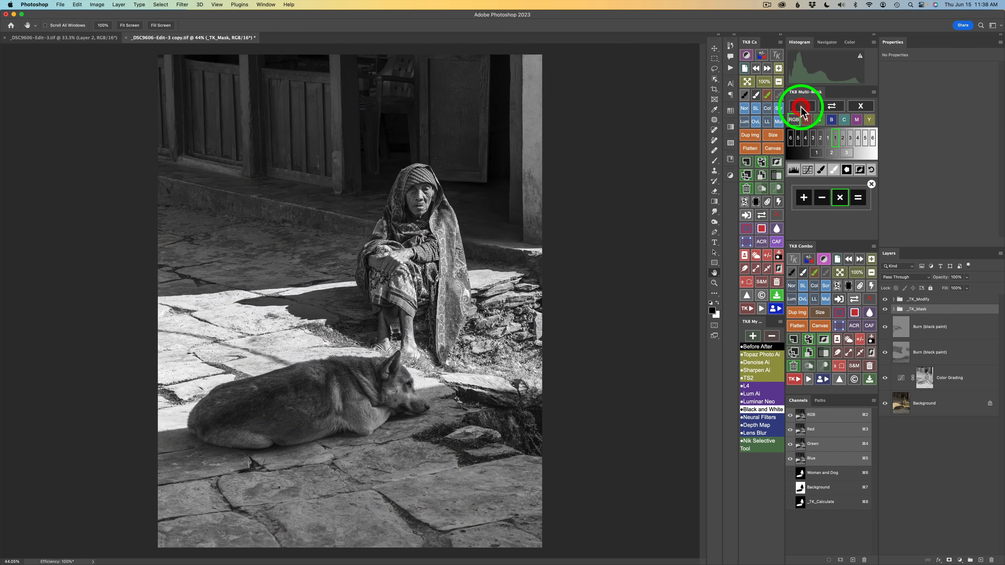
click(847, 153)
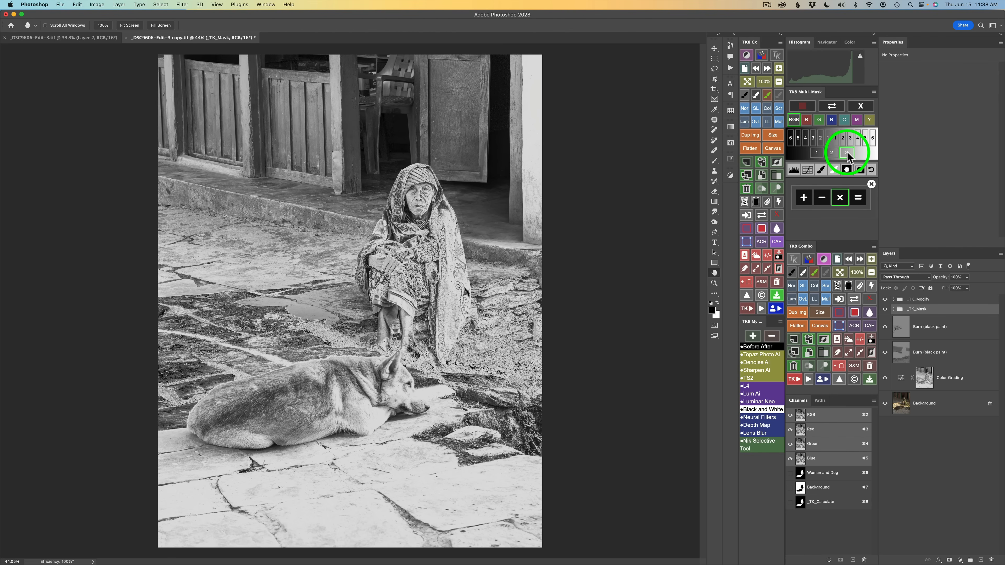
click(859, 197)
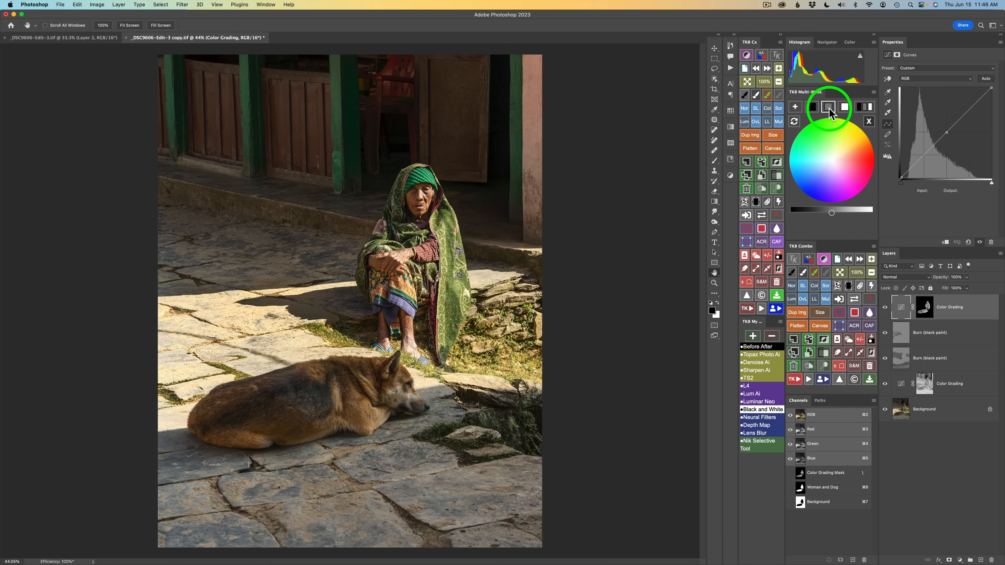
Brighten the midtones and darken the shadows using the colour grading wheel's luminance slider
click(830, 113)
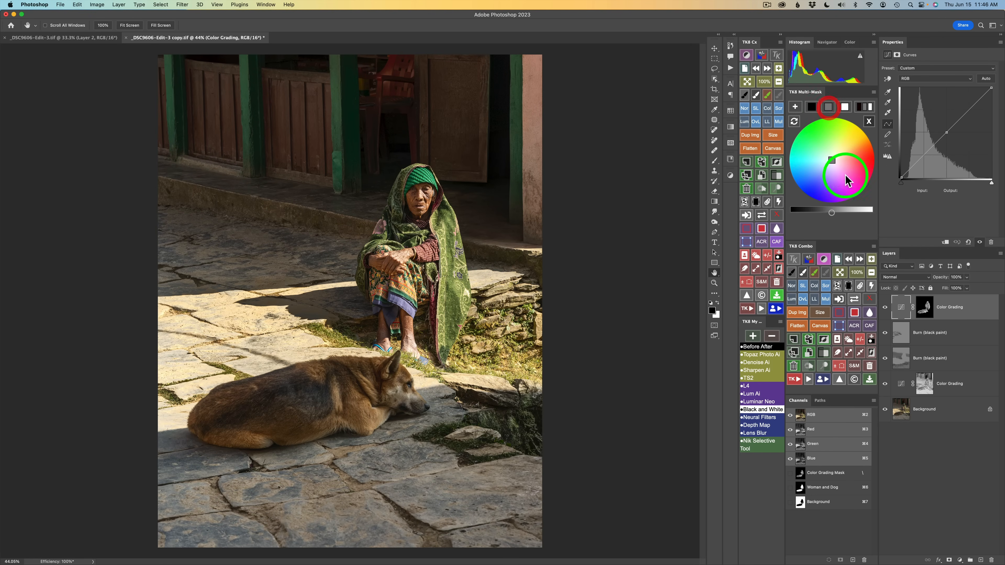
drag(831, 213, 848, 215)
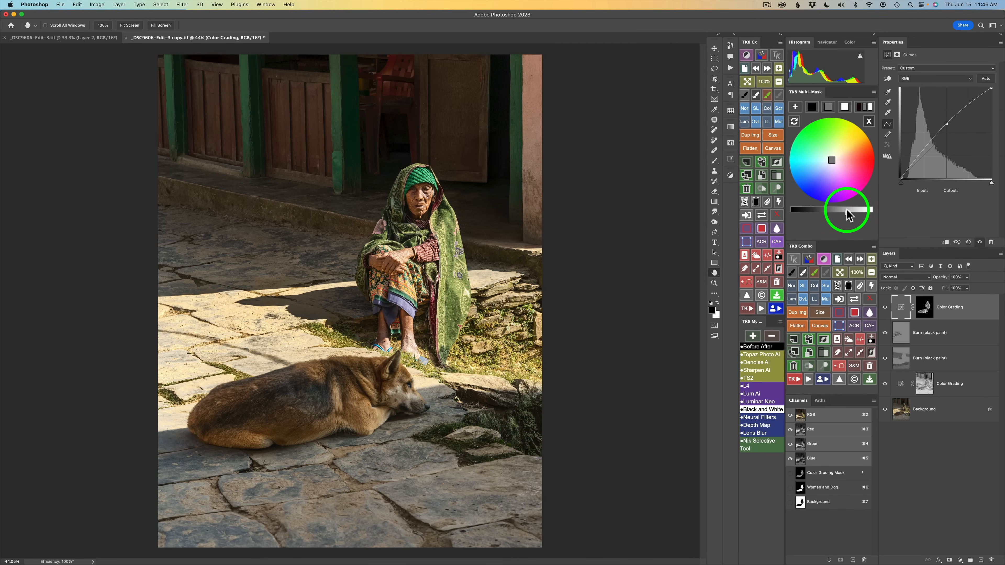
click(811, 107)
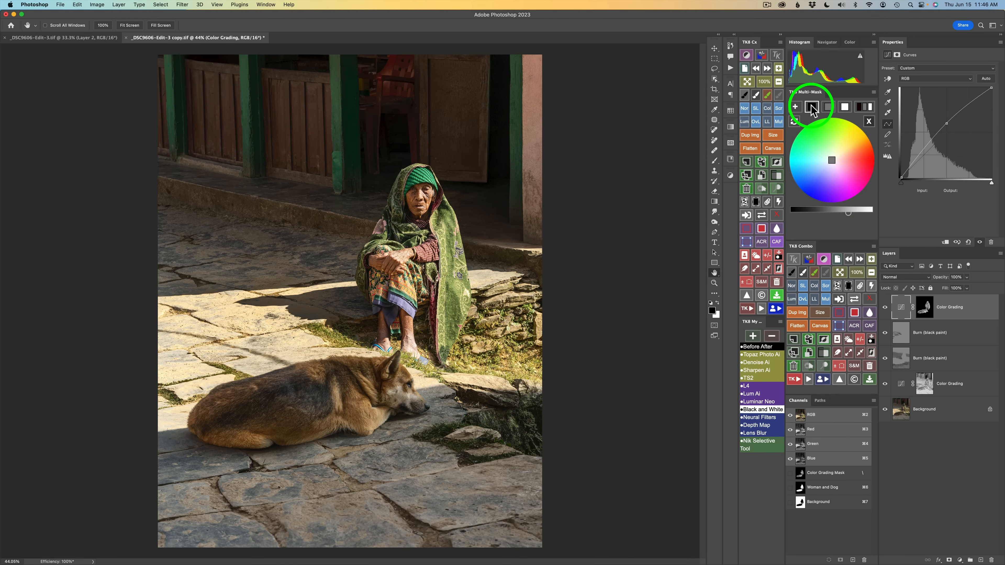
drag(831, 213, 819, 217)
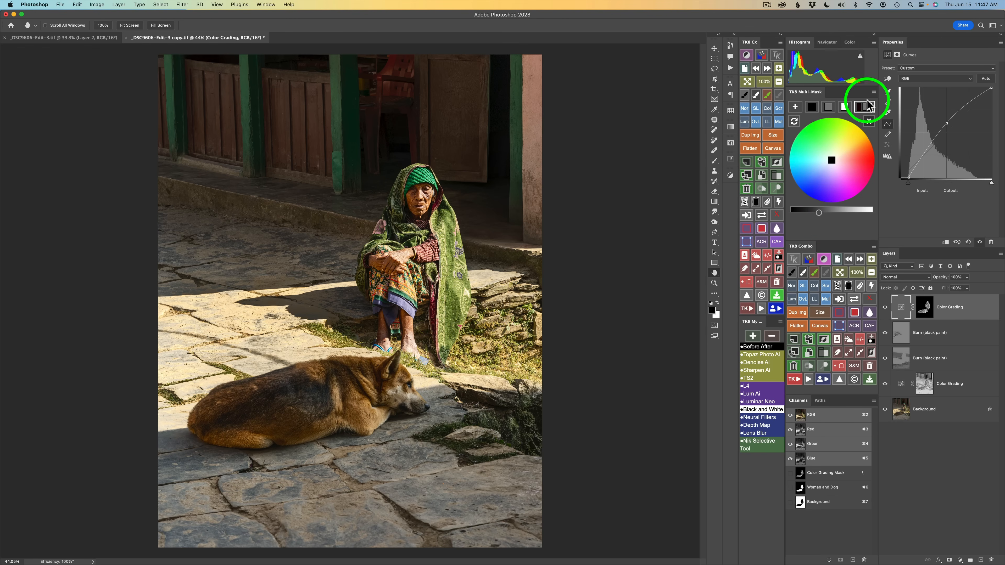
Brighten the highlights and tint the midtones slightly in the colour grading wheel
click(845, 109)
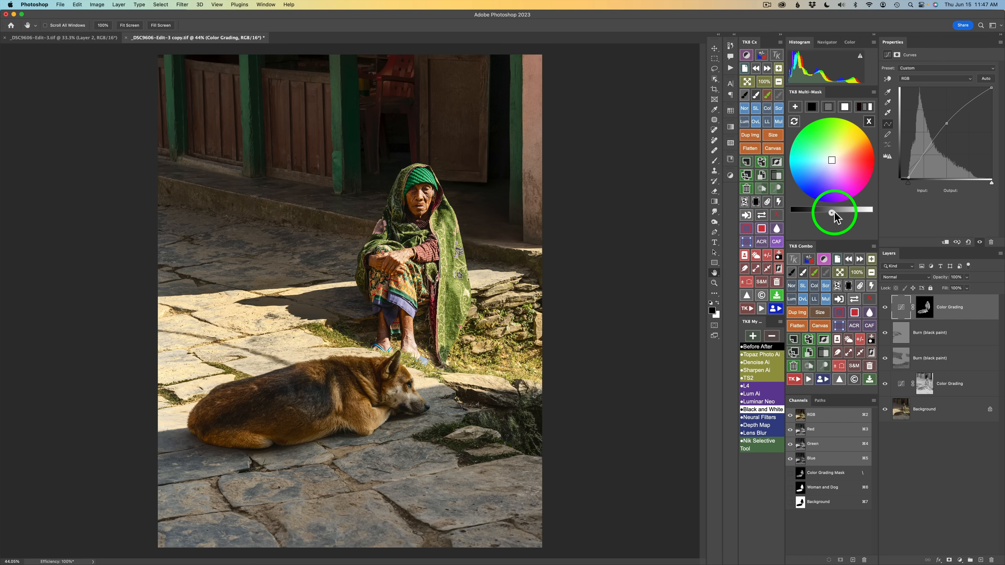
drag(833, 213, 848, 212)
click(848, 213)
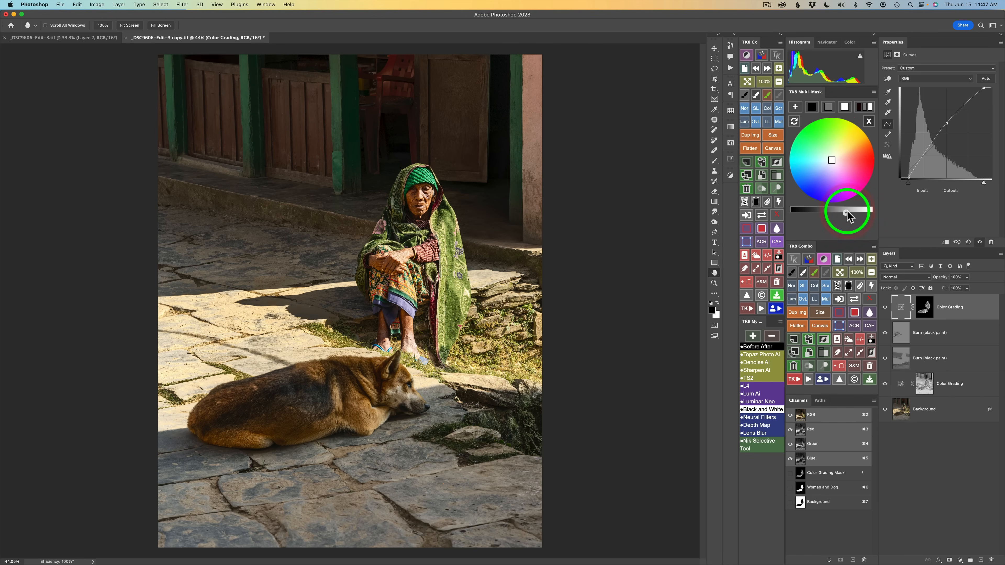
click(848, 212)
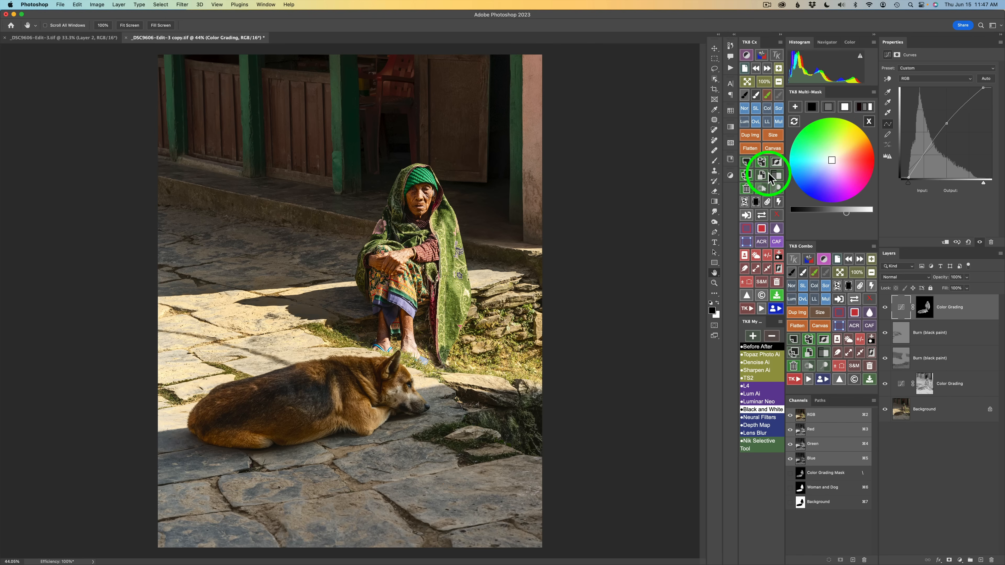
click(828, 110)
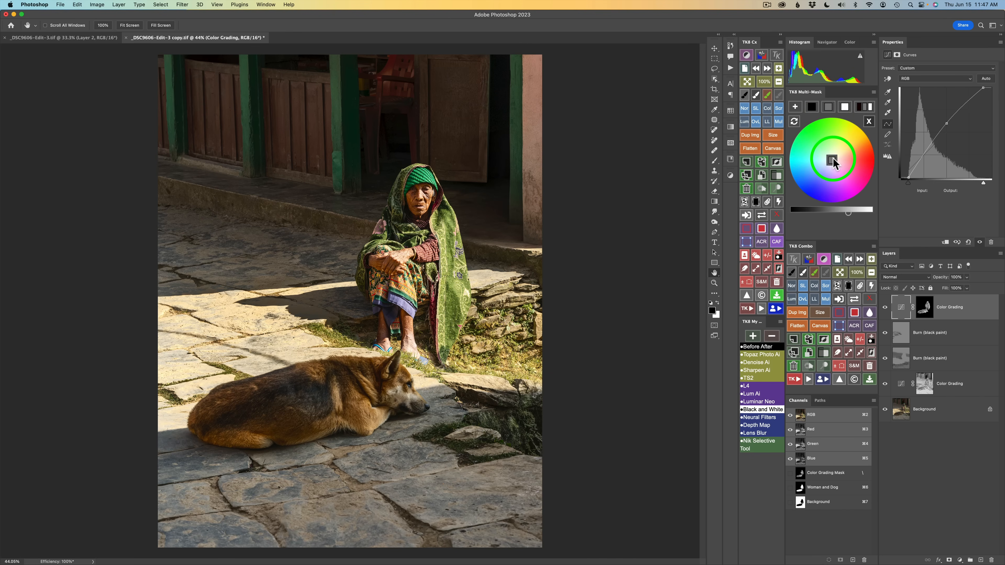
drag(834, 160, 840, 155)
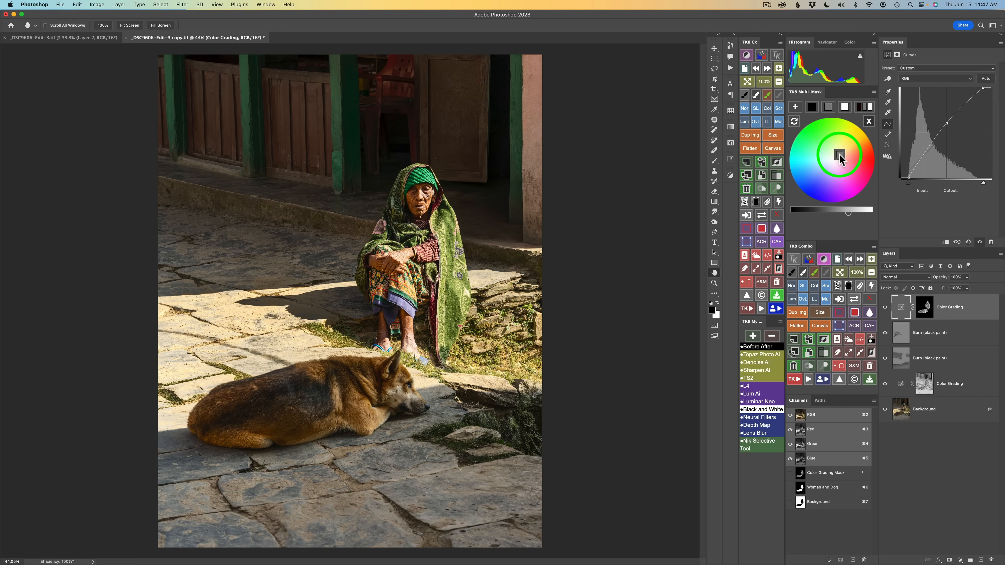
click(840, 155)
Toggle the Color Grading layer's visibility to compare the result and close the grading wheel
click(885, 307)
click(885, 308)
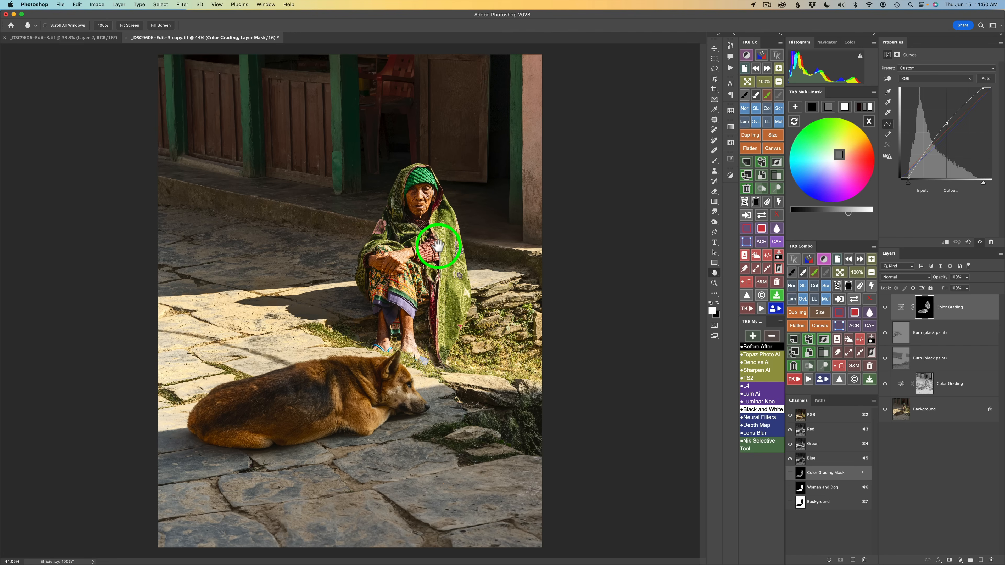
click(870, 123)
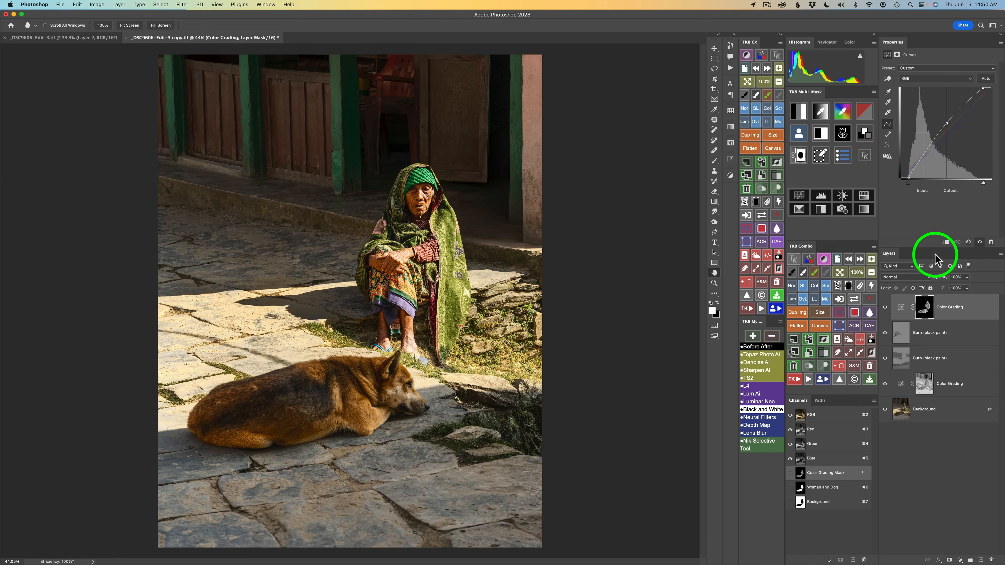
Load the Woman and Dog channel and create a Saturation Painting layer from it
click(800, 133)
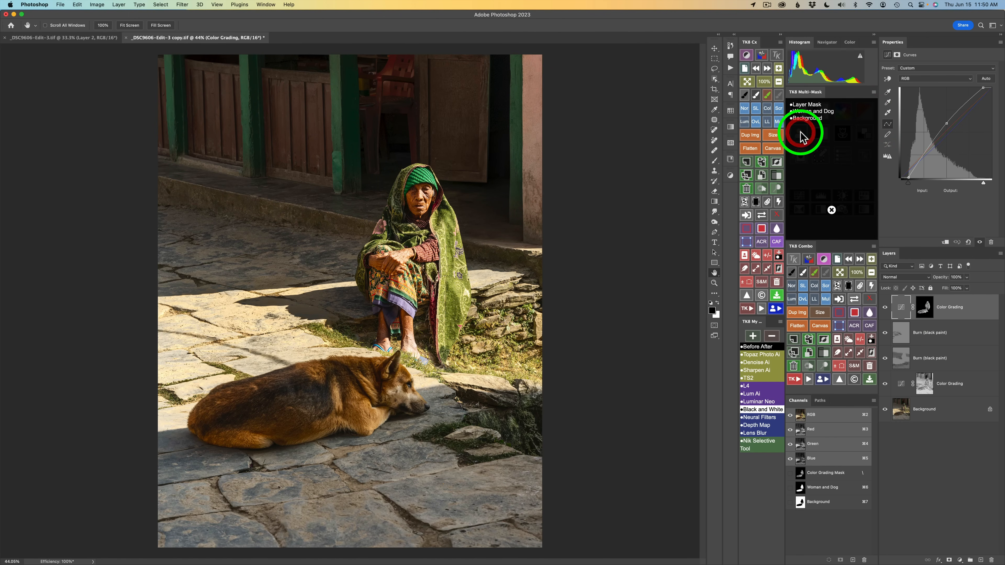
click(805, 113)
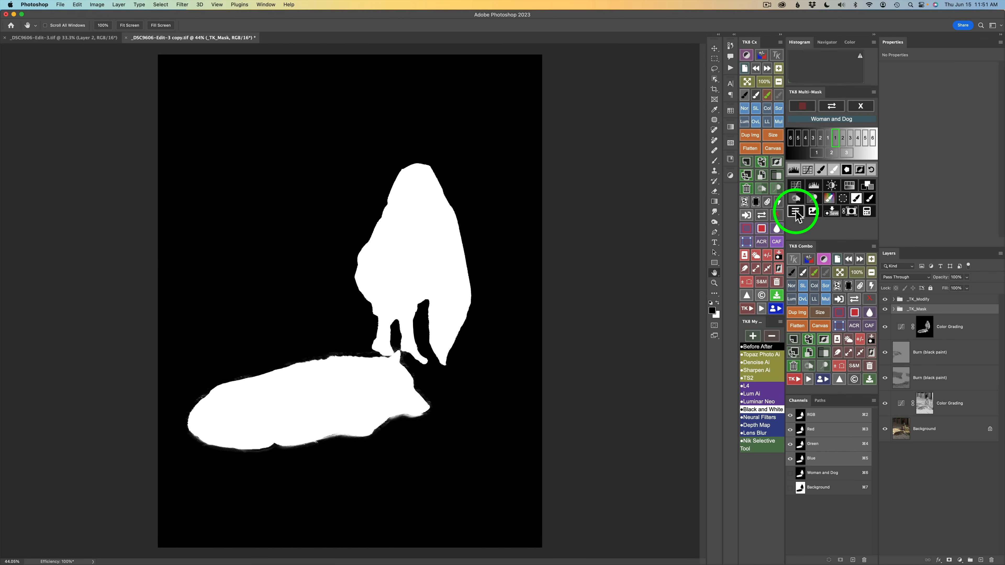
click(796, 213)
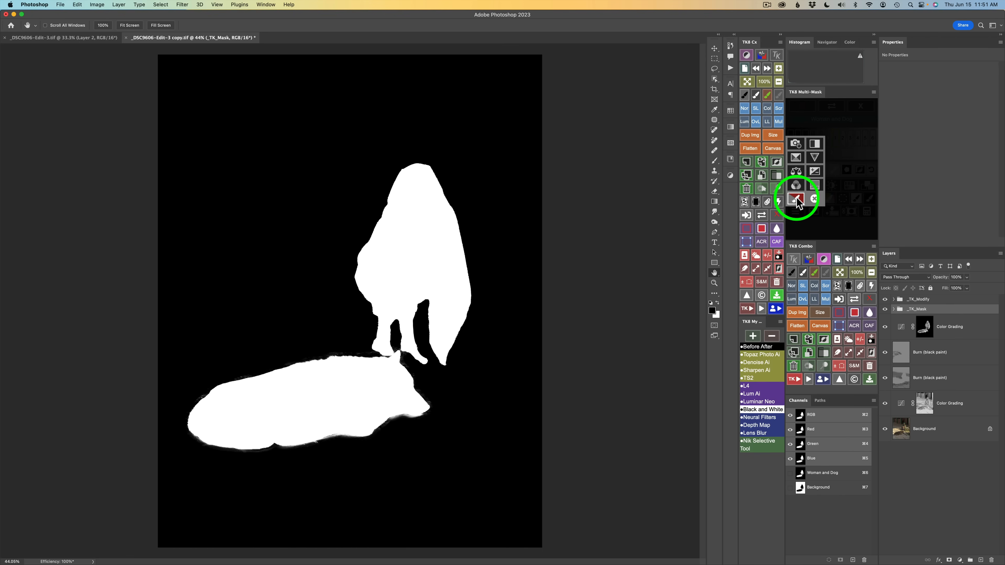
click(797, 198)
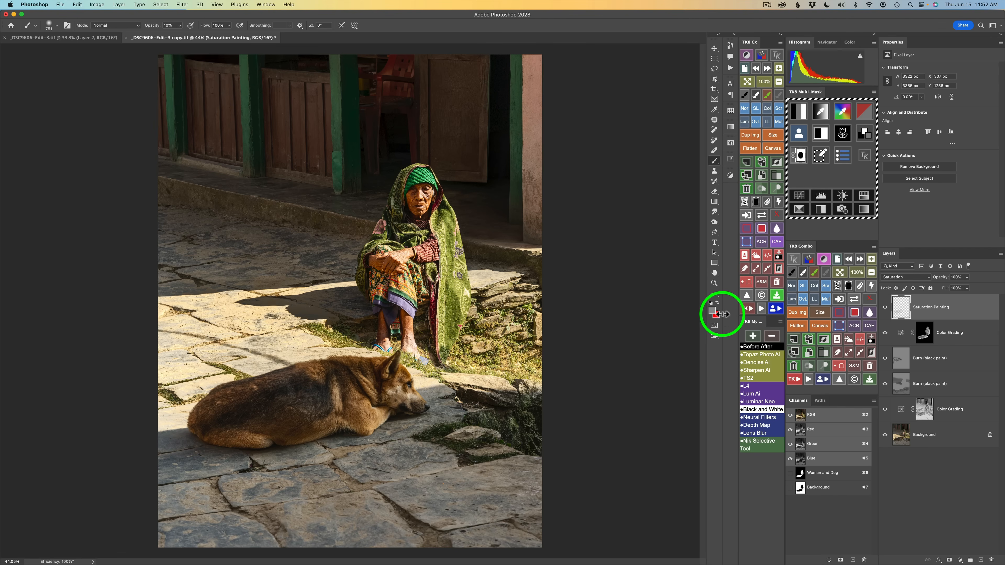
Paint red at 10% opacity over the woman and dog on the Saturation Painting layer, toggling it to compare
click(718, 303)
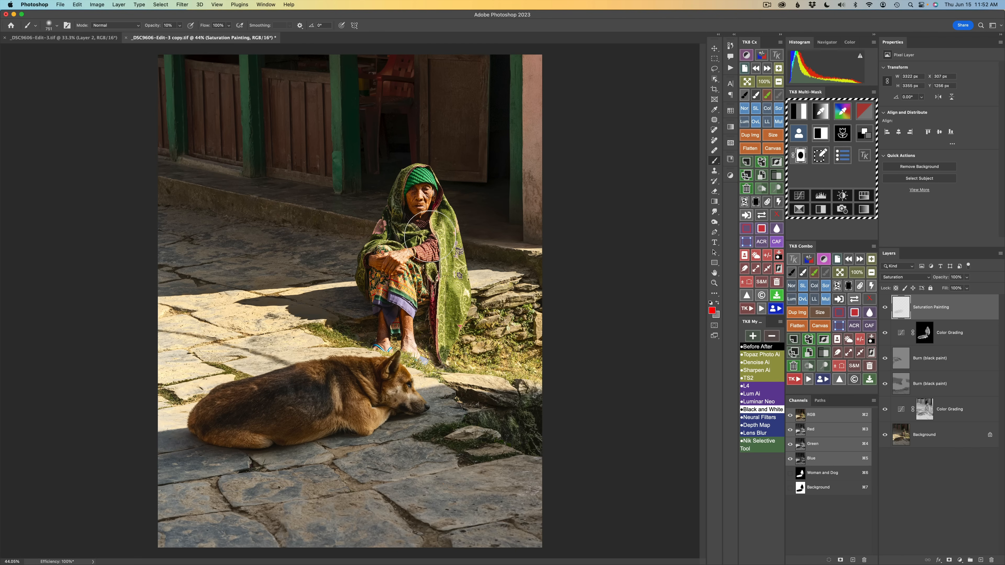
drag(432, 240, 387, 244)
click(417, 191)
mouse_move(417, 190)
mouse_down()
mouse_move(368, 263)
mouse_move(374, 250)
mouse_move(372, 285)
mouse_move(372, 262)
mouse_move(387, 316)
mouse_move(384, 290)
mouse_move(399, 310)
mouse_move(397, 281)
mouse_move(410, 305)
mouse_move(399, 268)
mouse_move(411, 294)
mouse_move(436, 266)
mouse_move(420, 277)
mouse_move(436, 264)
mouse_move(423, 259)
mouse_move(435, 245)
mouse_move(448, 264)
mouse_move(441, 315)
mouse_move(429, 271)
mouse_move(442, 345)
mouse_move(457, 287)
mouse_move(463, 296)
mouse_move(441, 219)
mouse_move(444, 231)
mouse_move(400, 232)
mouse_move(431, 243)
mouse_move(406, 291)
mouse_move(411, 307)
mouse_move(357, 278)
mouse_move(366, 249)
mouse_move(407, 231)
mouse_move(390, 236)
mouse_move(384, 225)
mouse_move(395, 184)
mouse_move(417, 164)
mouse_move(453, 193)
mouse_move(433, 228)
mouse_move(414, 234)
mouse_move(429, 243)
mouse_move(422, 262)
mouse_move(441, 345)
mouse_move(449, 287)
mouse_move(515, 339)
mouse_up()
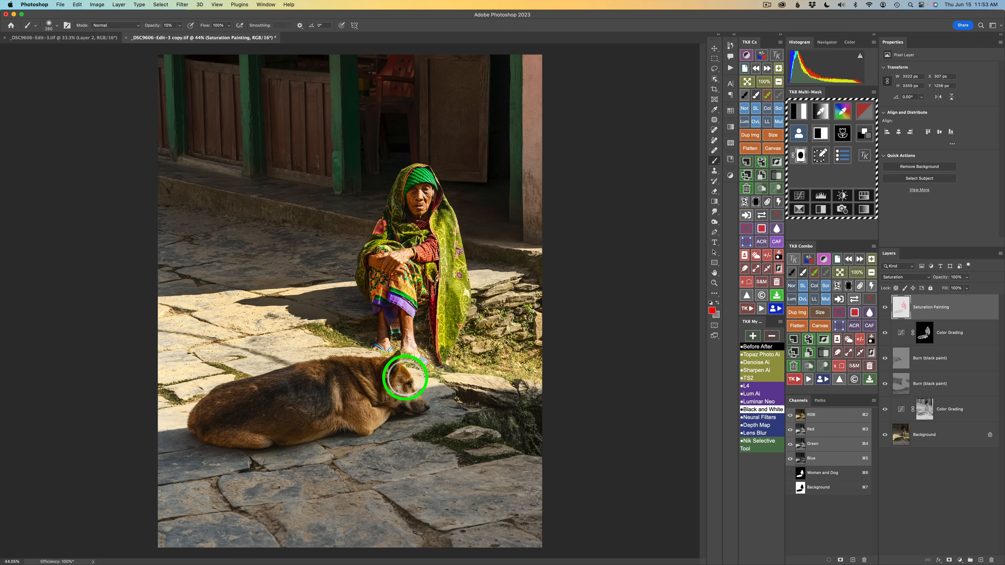
mouse_move(399, 372)
mouse_down()
mouse_move(373, 372)
mouse_move(381, 397)
mouse_move(390, 396)
mouse_move(380, 413)
mouse_move(408, 377)
mouse_move(388, 384)
mouse_move(399, 398)
mouse_move(370, 425)
mouse_move(352, 395)
mouse_move(369, 441)
mouse_move(375, 409)
mouse_up()
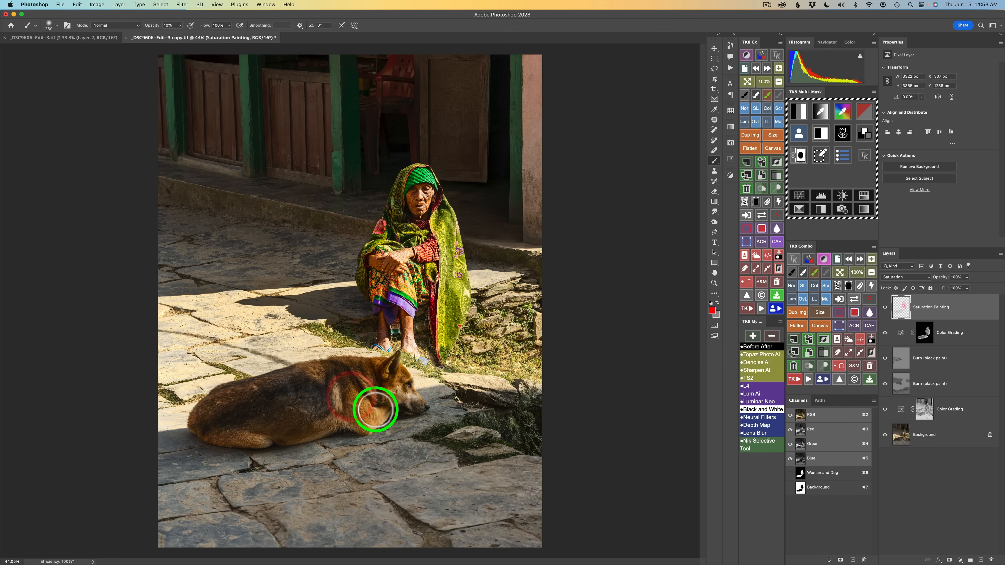
click(886, 308)
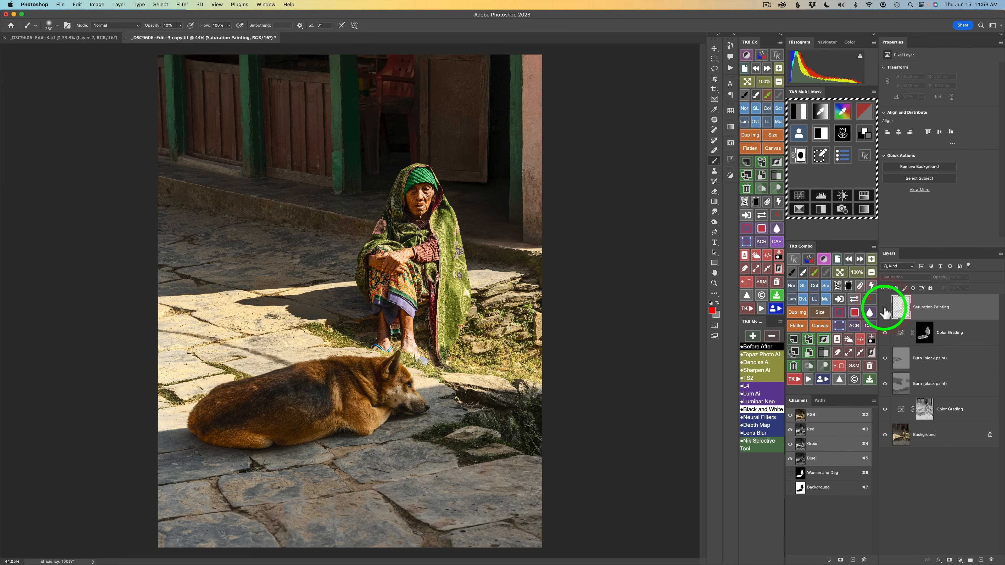
click(886, 308)
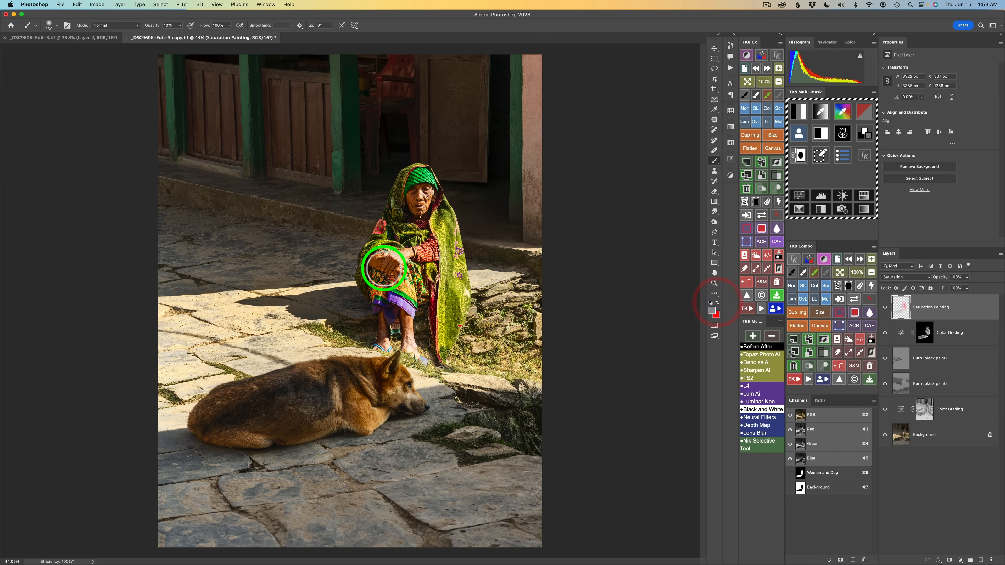
Paint grey over the woman's hands and red again over her shawl to refine the saturation
mouse_move(385, 268)
mouse_down()
mouse_move(408, 252)
mouse_move(404, 276)
mouse_move(386, 267)
mouse_move(392, 260)
mouse_move(408, 282)
mouse_move(389, 267)
mouse_up()
click(717, 303)
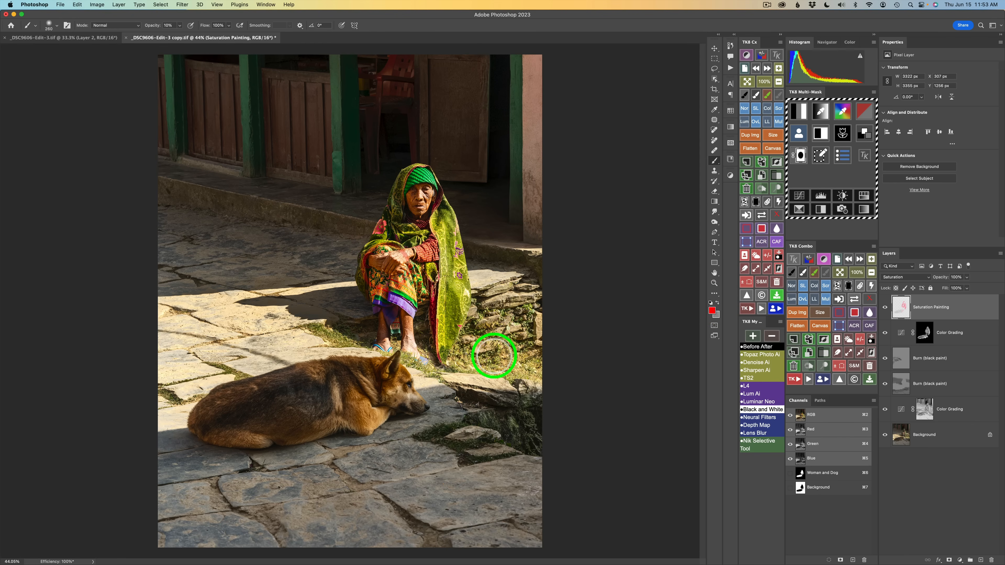
drag(447, 211, 442, 221)
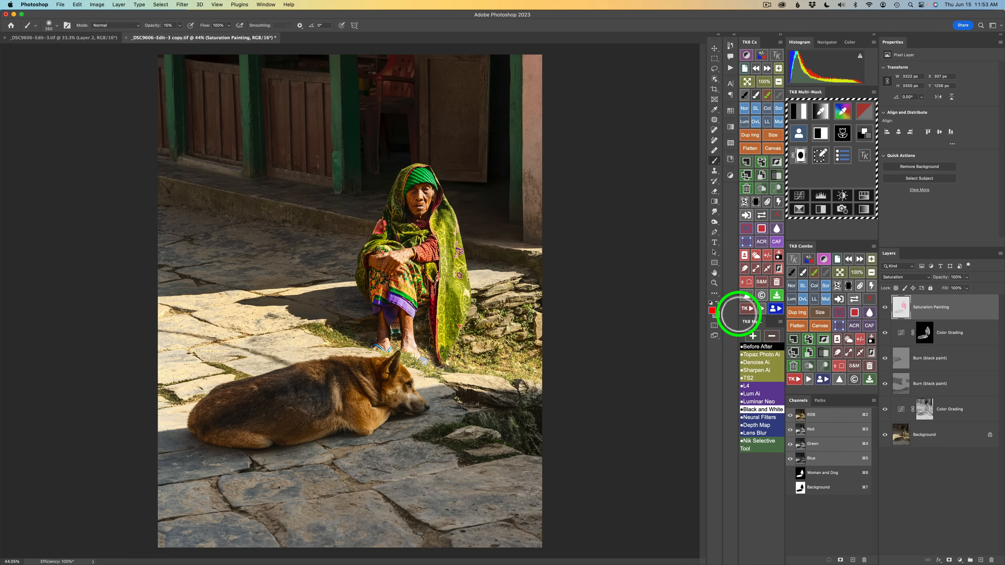
Set the Saturation Painting layer's opacity to 87% and toggle its visibility to compare
alt+click(886, 311)
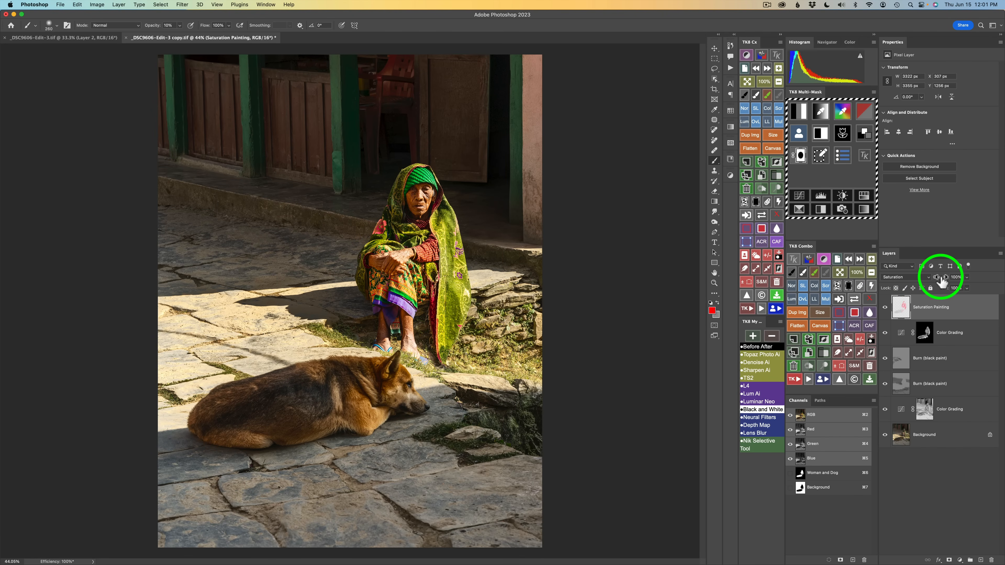
mouse_move(942, 282)
mouse_down()
mouse_move(867, 279)
mouse_move(898, 279)
mouse_up()
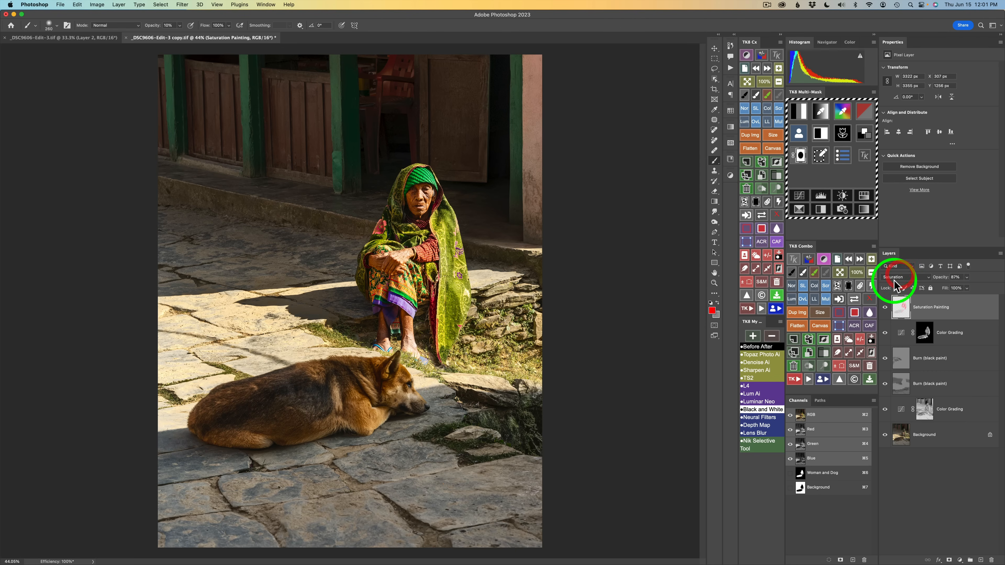
click(885, 308)
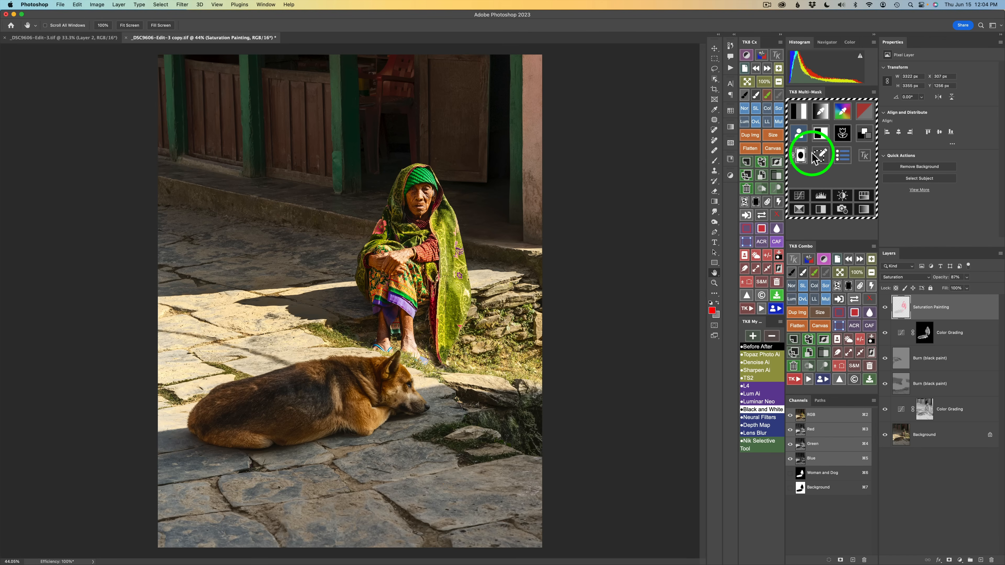
Load the Woman and Dog channel as a mask and set it up for a multiply calculation
click(799, 137)
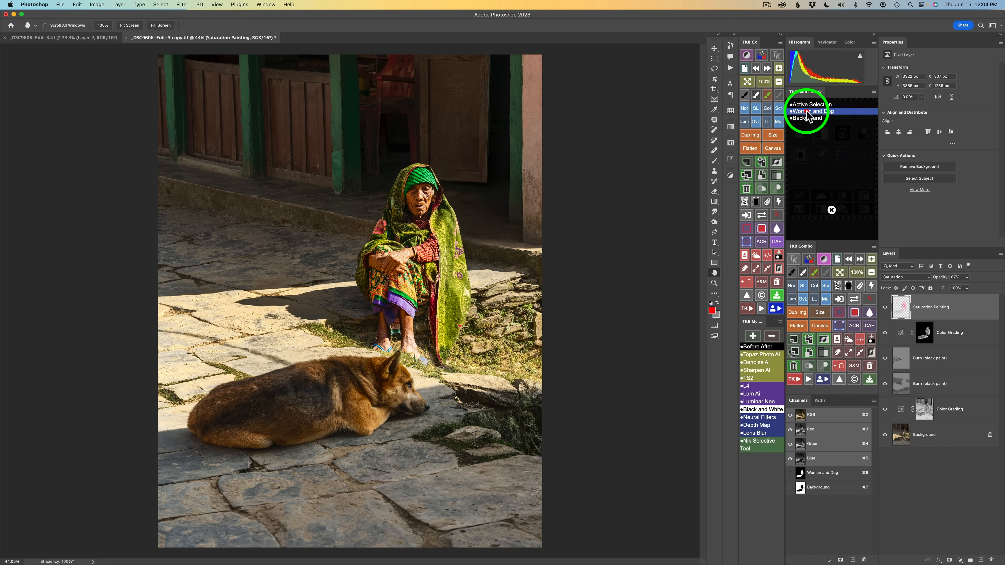
click(807, 112)
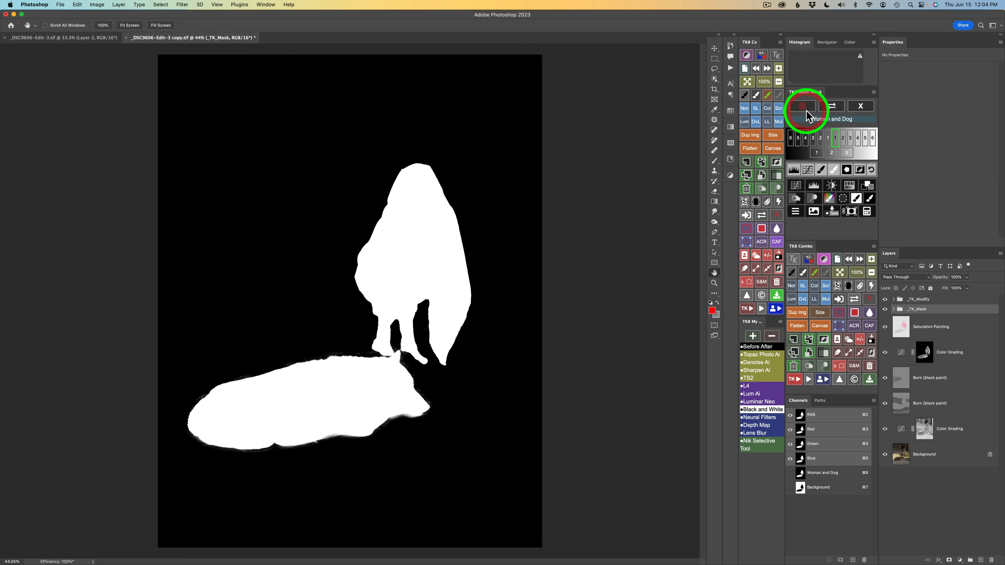
click(868, 211)
click(842, 198)
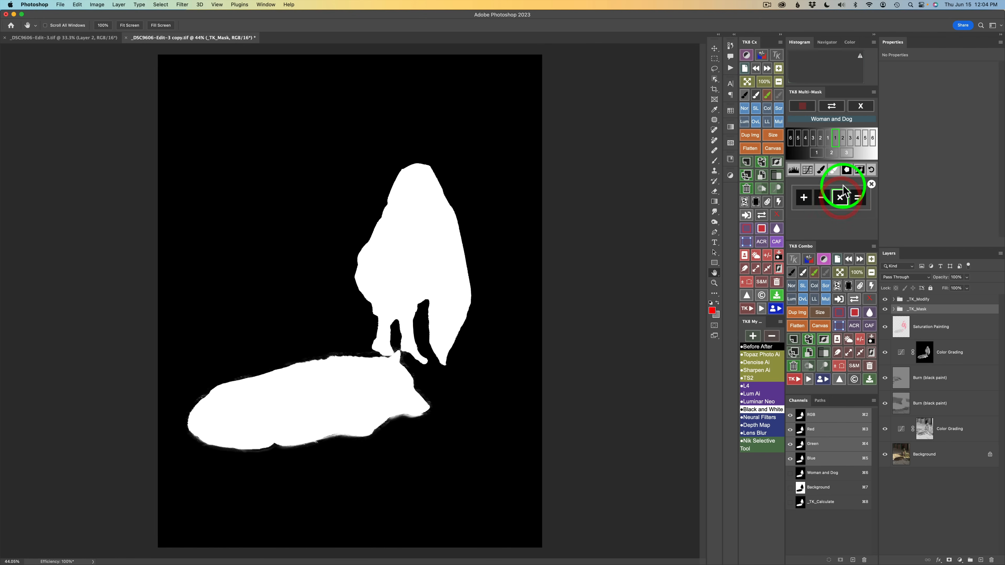
click(864, 108)
click(864, 108)
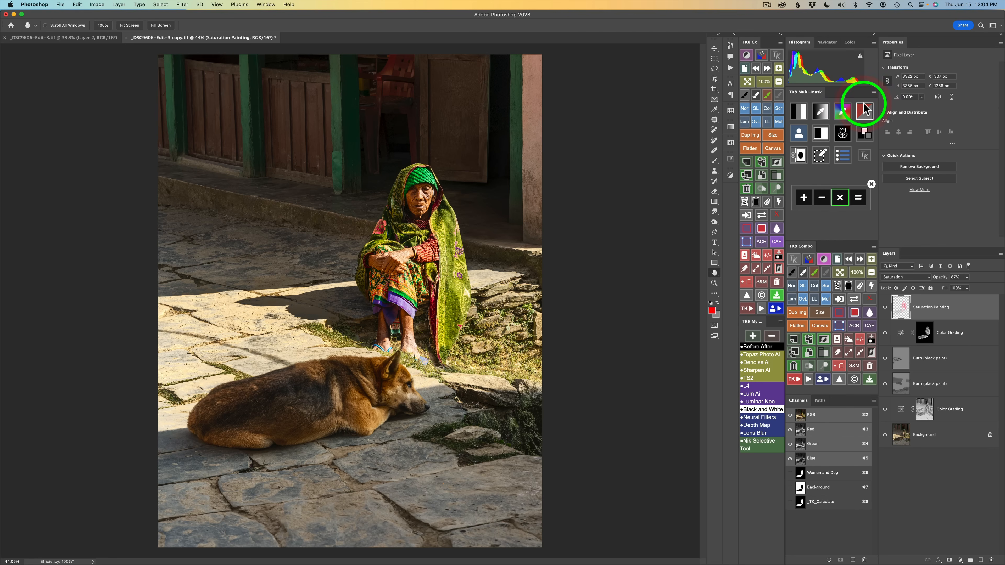
Multiply a luminosity zone range with the Woman and Dog channel and create a Burn (black paint) layer from the result
click(799, 113)
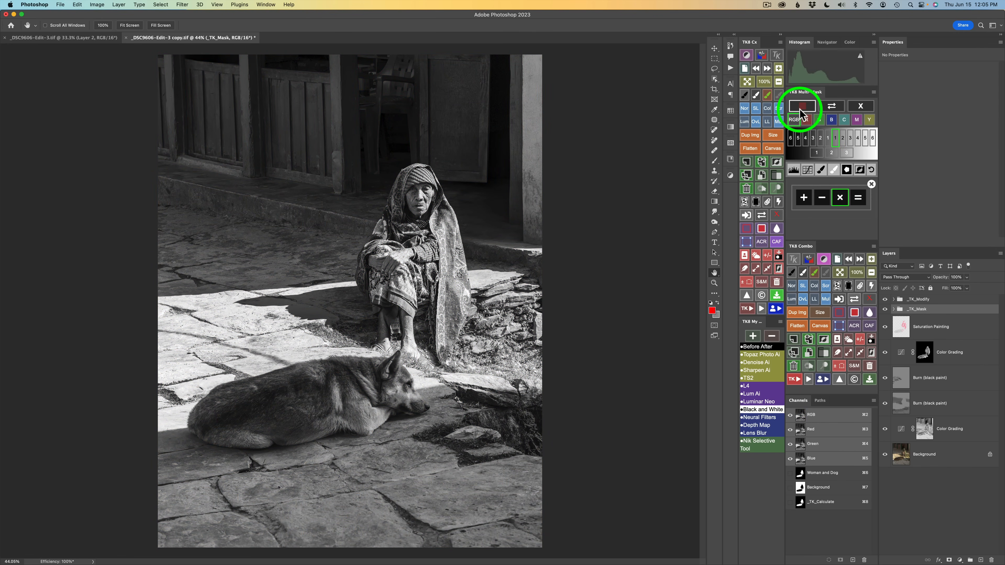
click(836, 139)
click(843, 138)
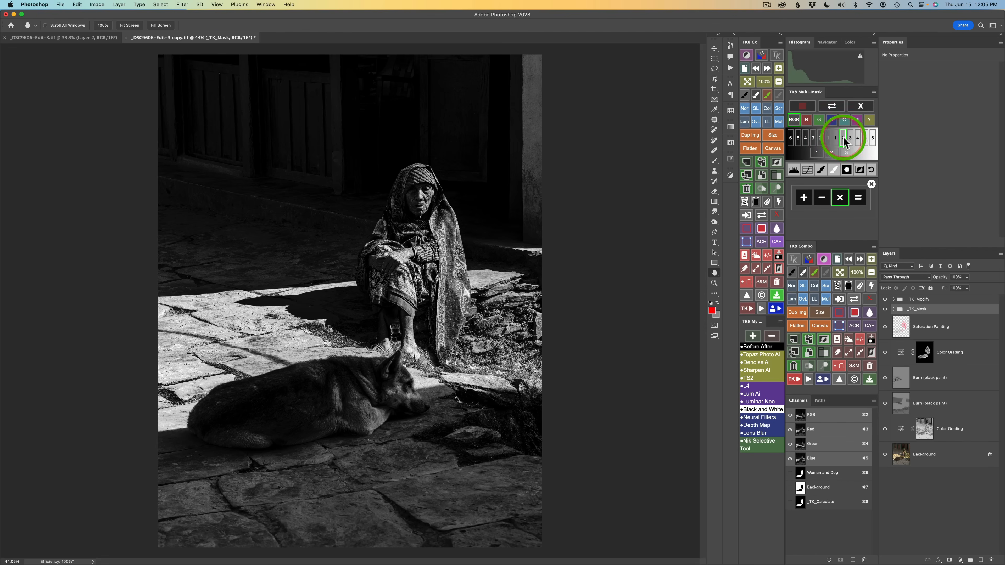
click(851, 139)
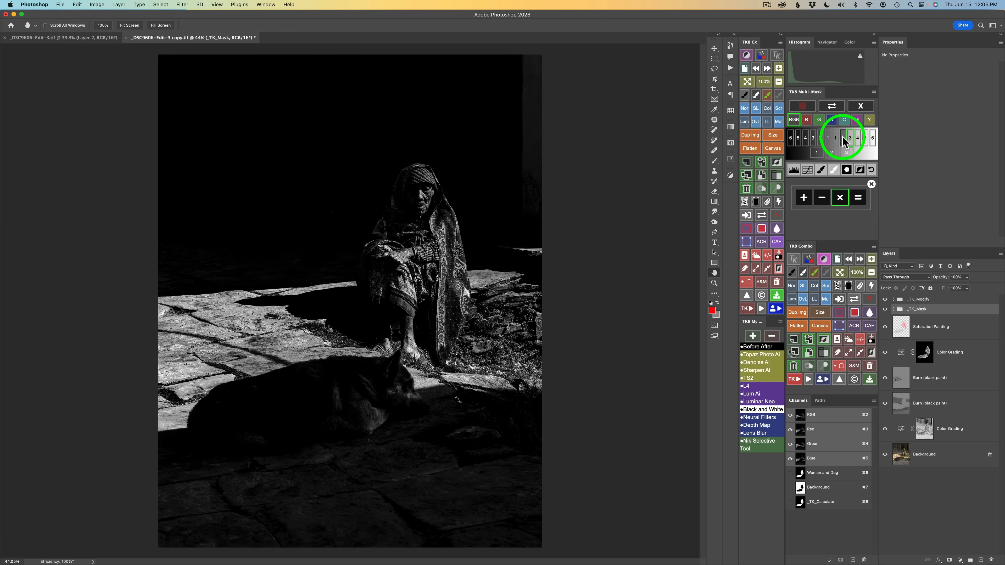
click(844, 139)
drag(420, 243, 410, 255)
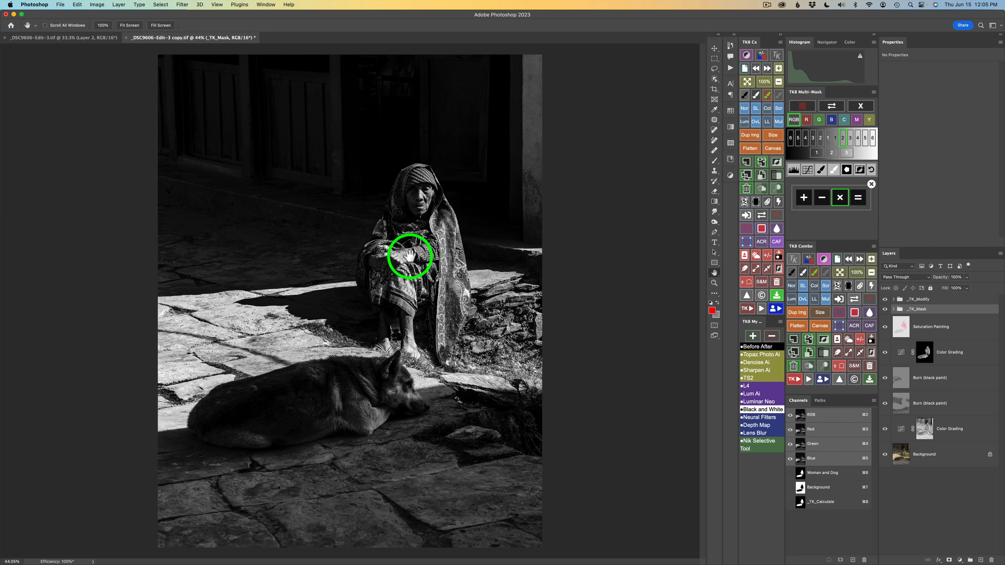
click(858, 198)
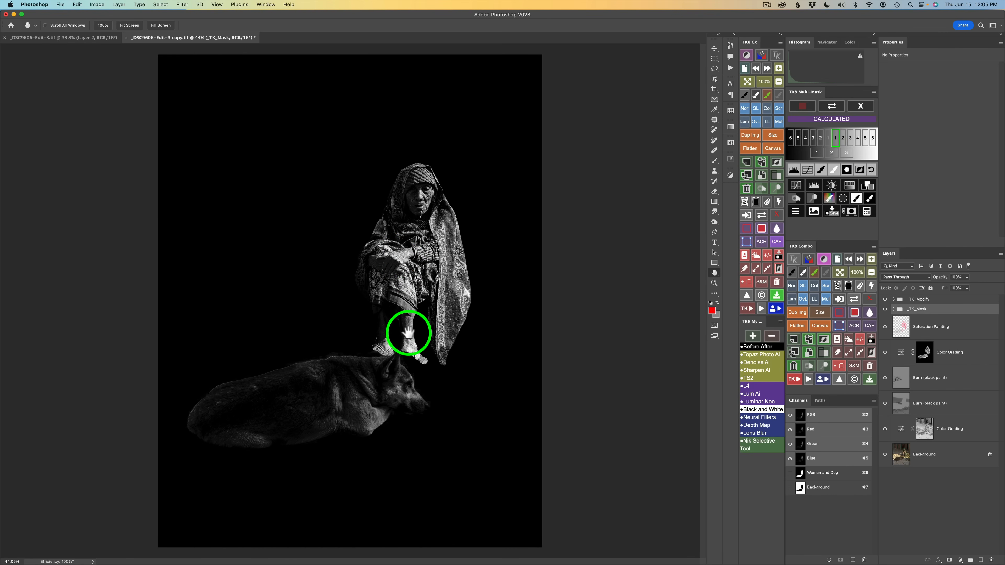
click(793, 198)
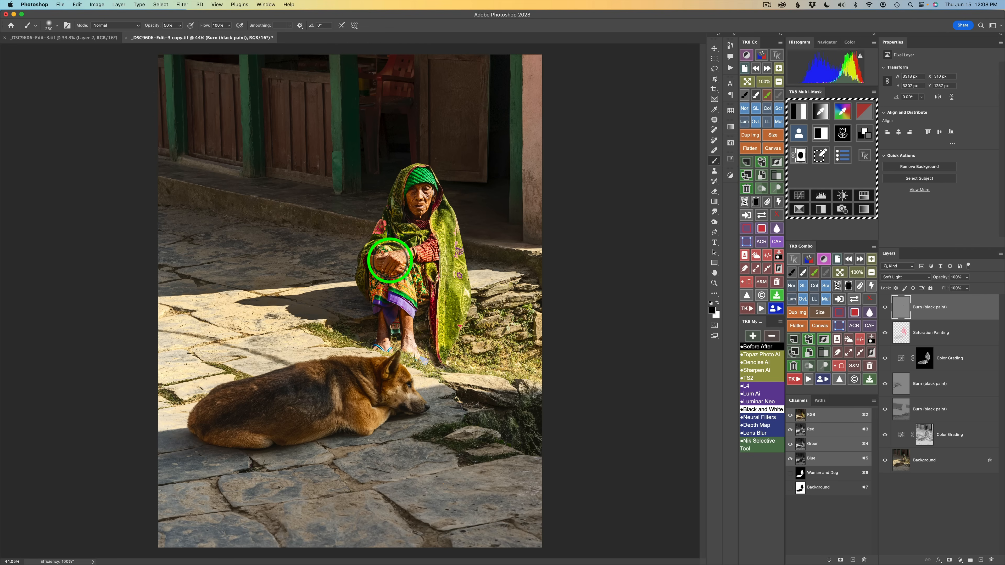
Paint black over the woman's hands and feet on the new Burn layer, toggling it to compare
drag(379, 263, 400, 257)
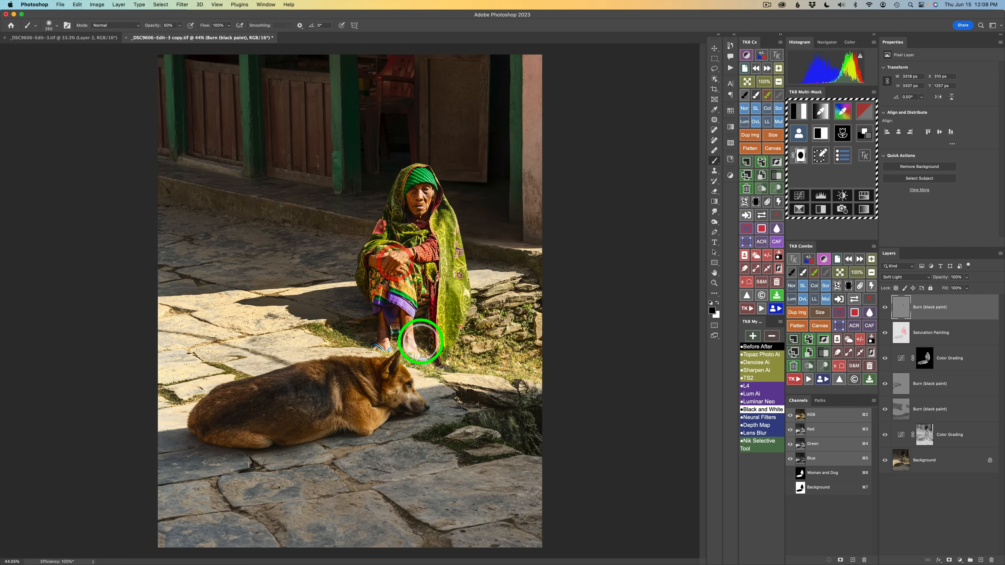
mouse_move(409, 343)
mouse_down()
mouse_move(411, 352)
mouse_move(401, 332)
mouse_move(382, 343)
mouse_move(411, 352)
mouse_move(404, 335)
mouse_move(415, 354)
mouse_move(406, 351)
mouse_move(404, 247)
mouse_move(381, 310)
mouse_move(412, 289)
mouse_up()
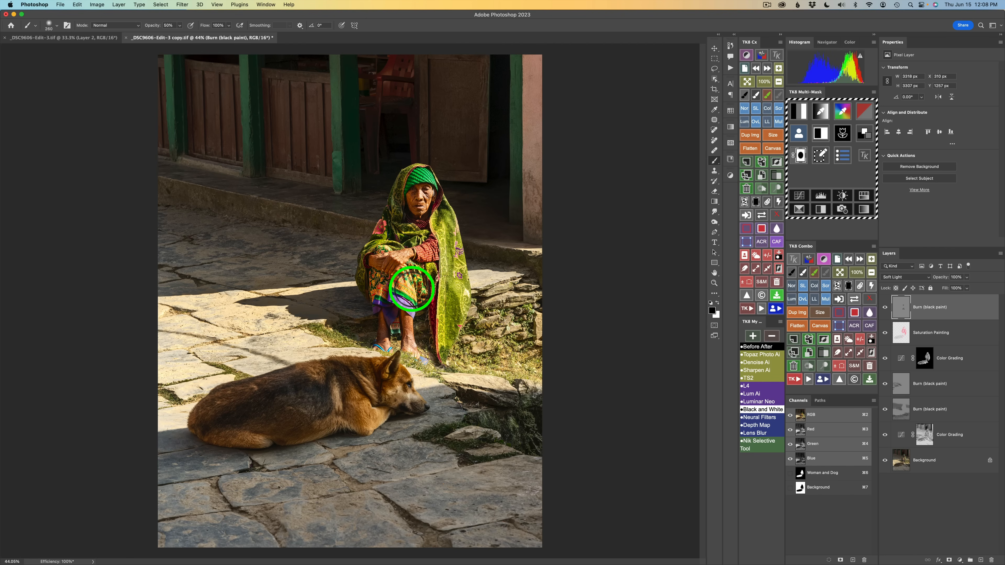
click(887, 312)
click(887, 312)
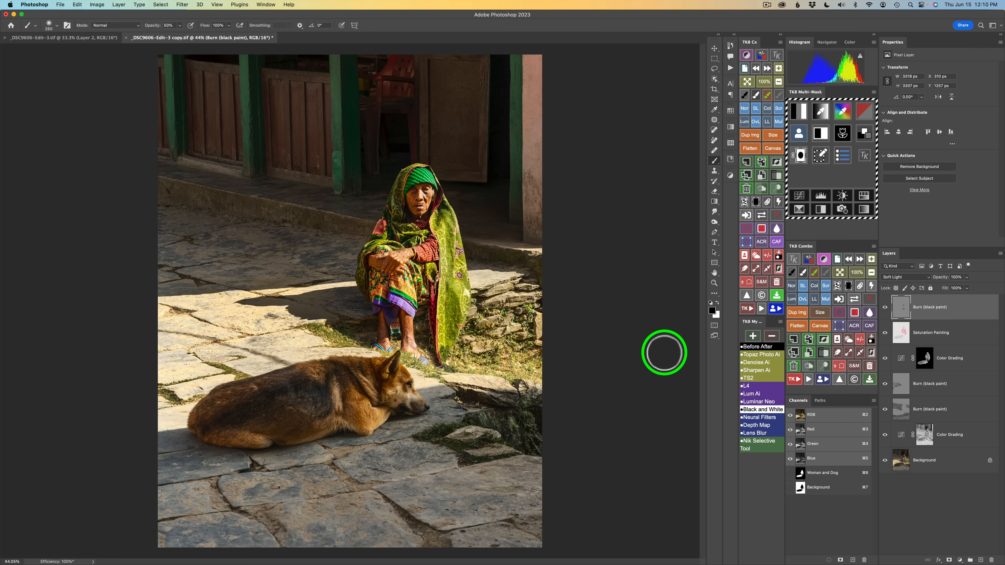
Create a Curves layer masked by a selected luminosity zone, set its blend mode to Screen, and toggle it to compare
click(799, 114)
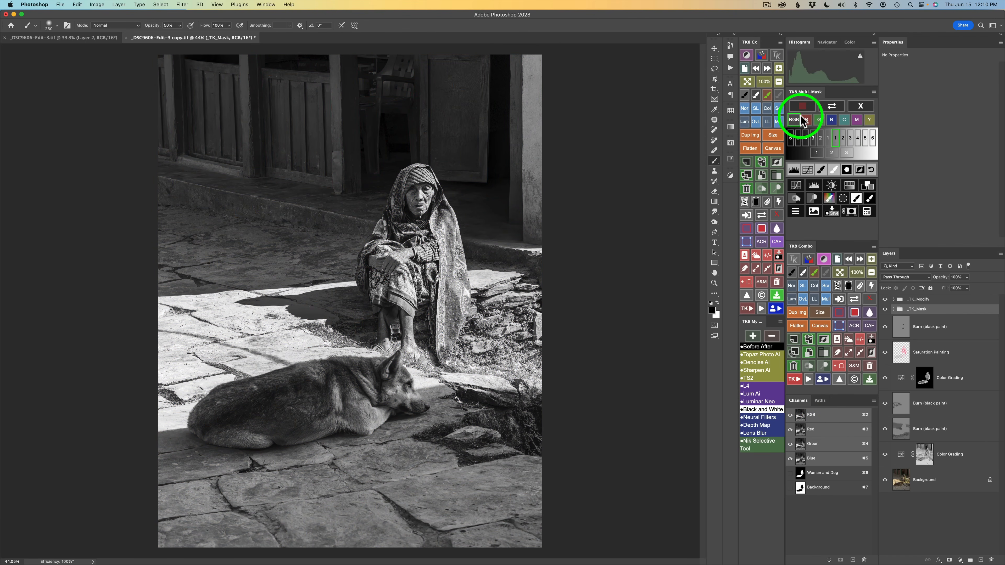
click(816, 153)
click(831, 153)
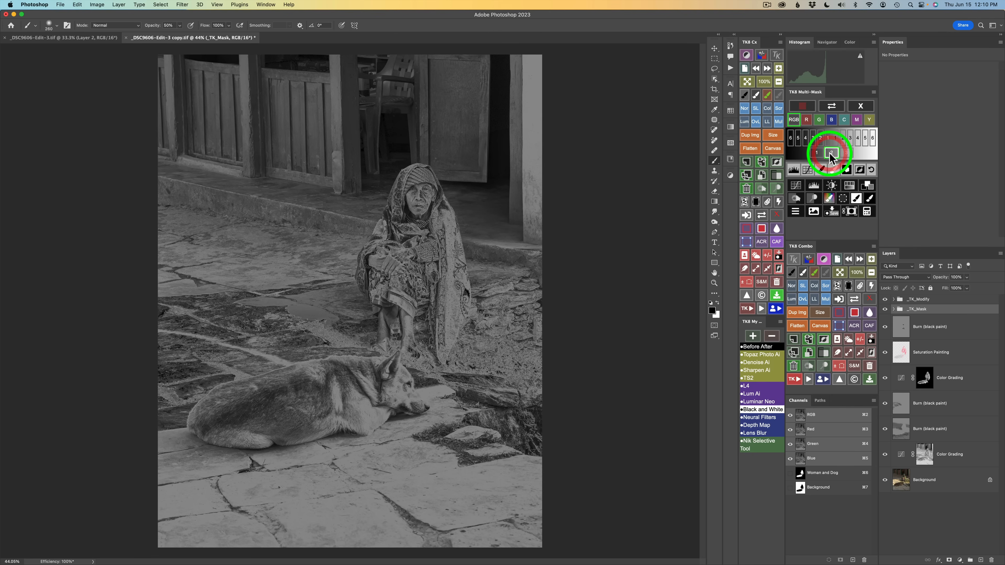
click(847, 154)
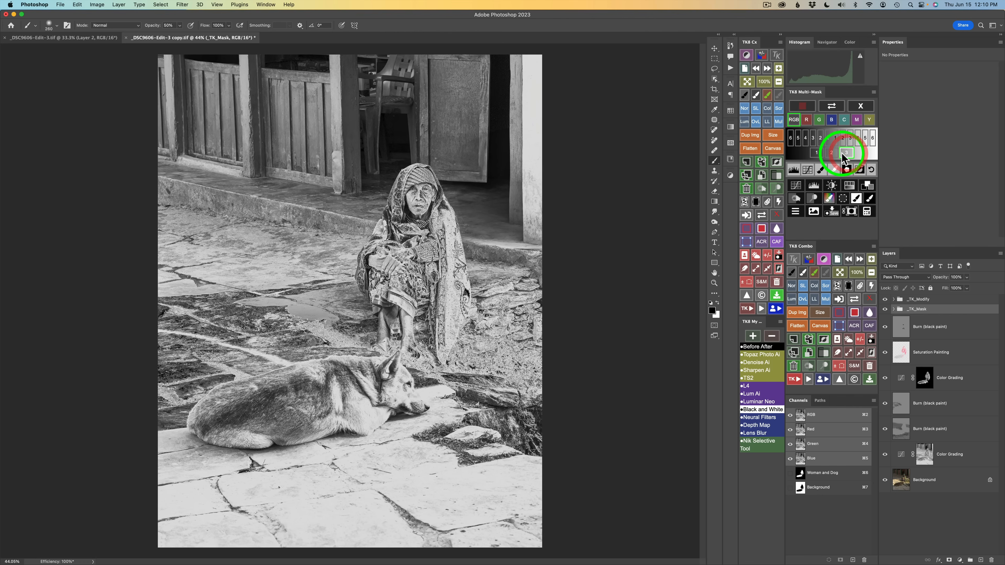
click(817, 153)
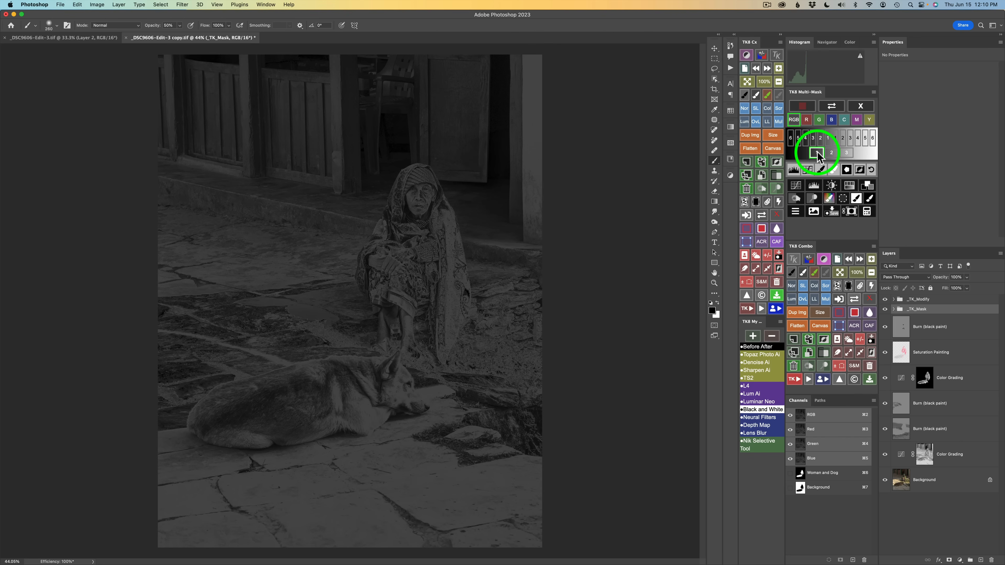
click(799, 185)
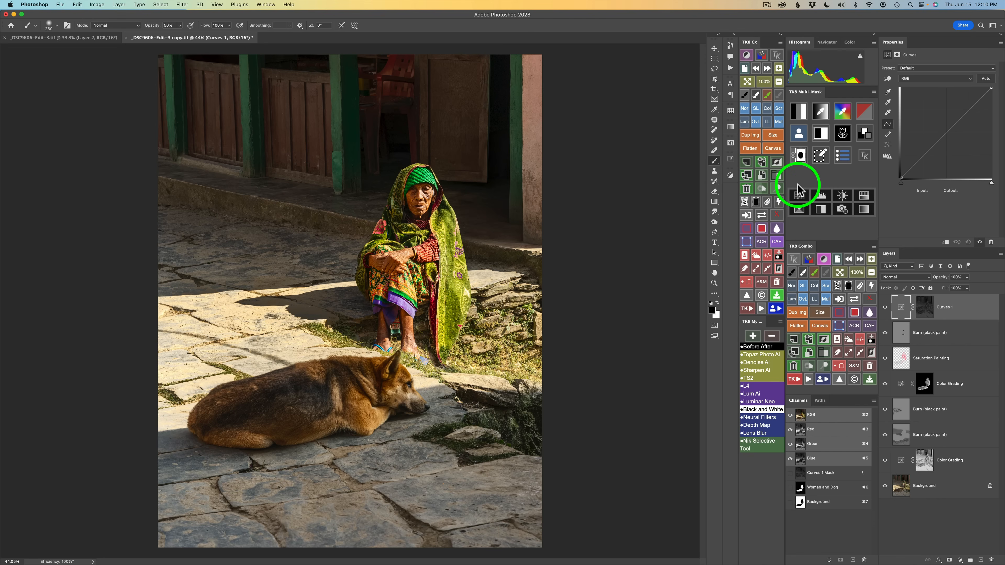
click(826, 286)
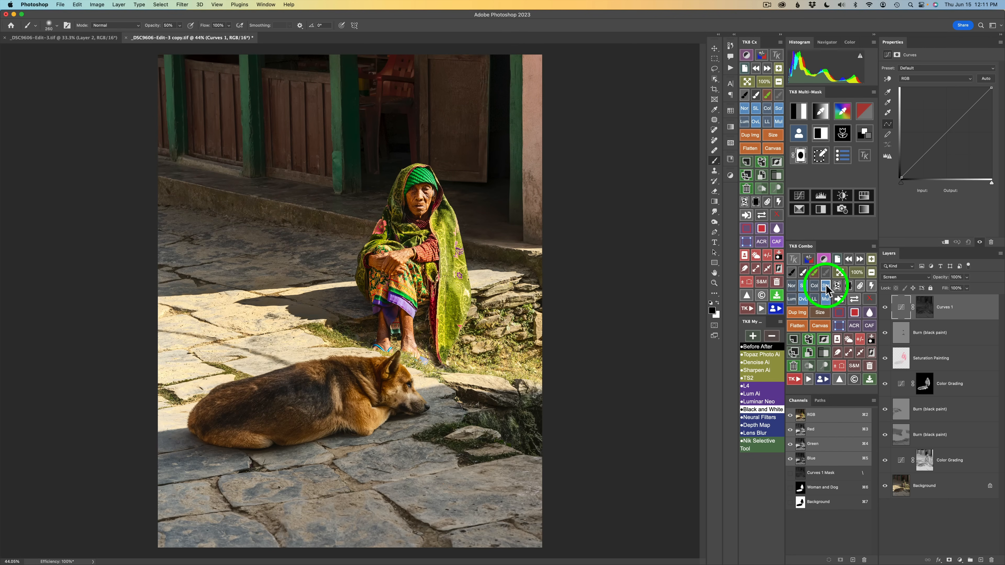
click(884, 311)
click(884, 311)
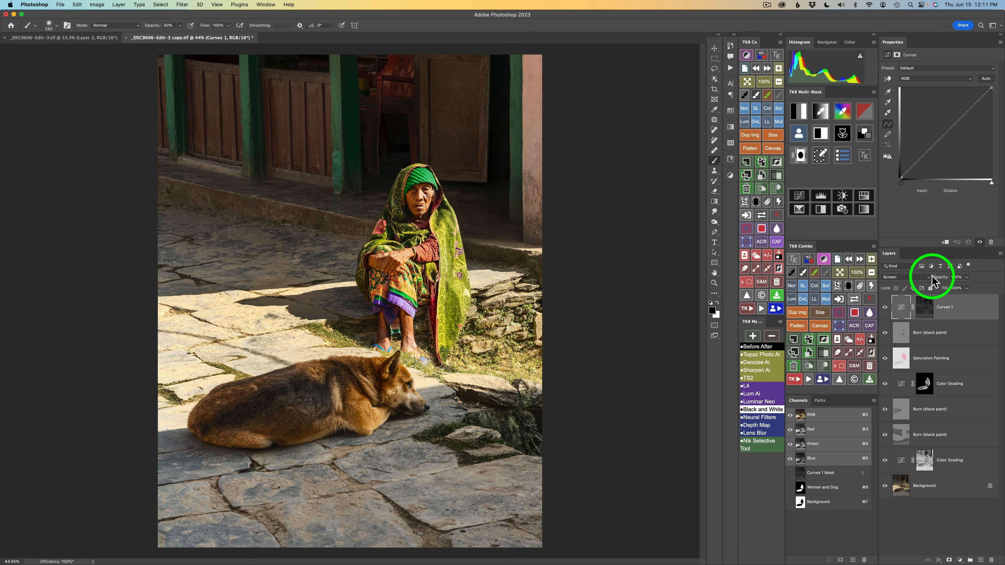
key(h)
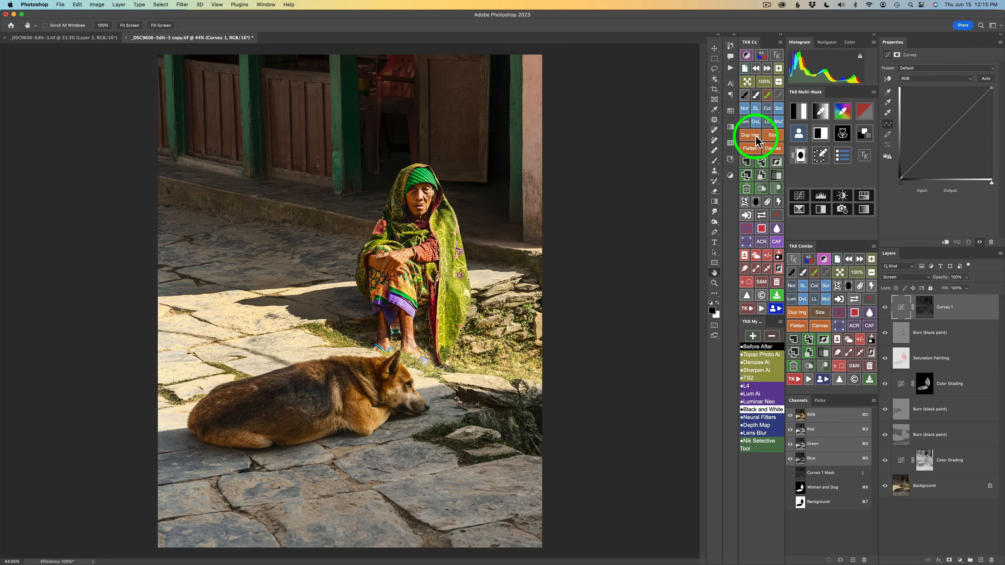
Load the Background channel and multiply it with a selected luminosity zone range
click(801, 135)
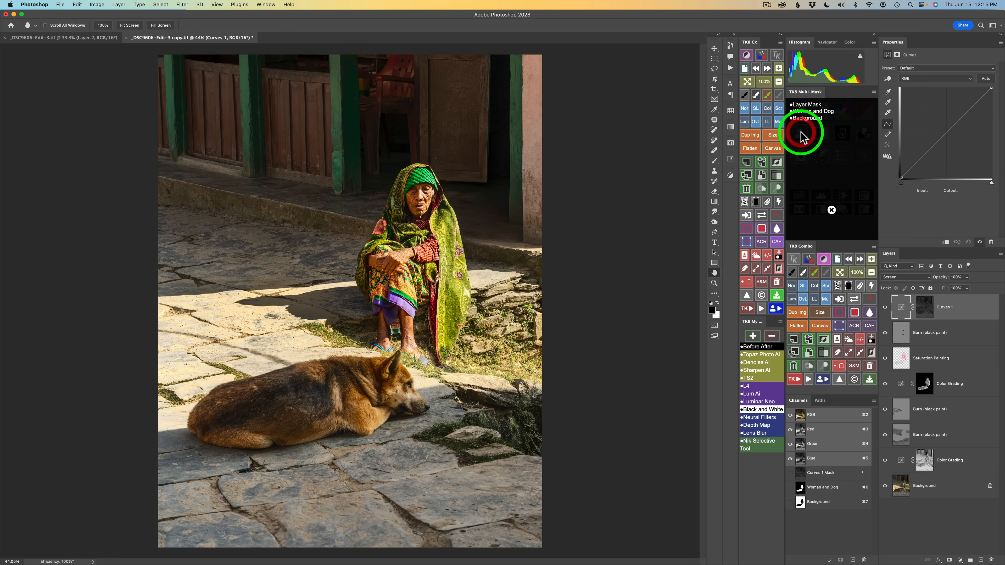
click(804, 119)
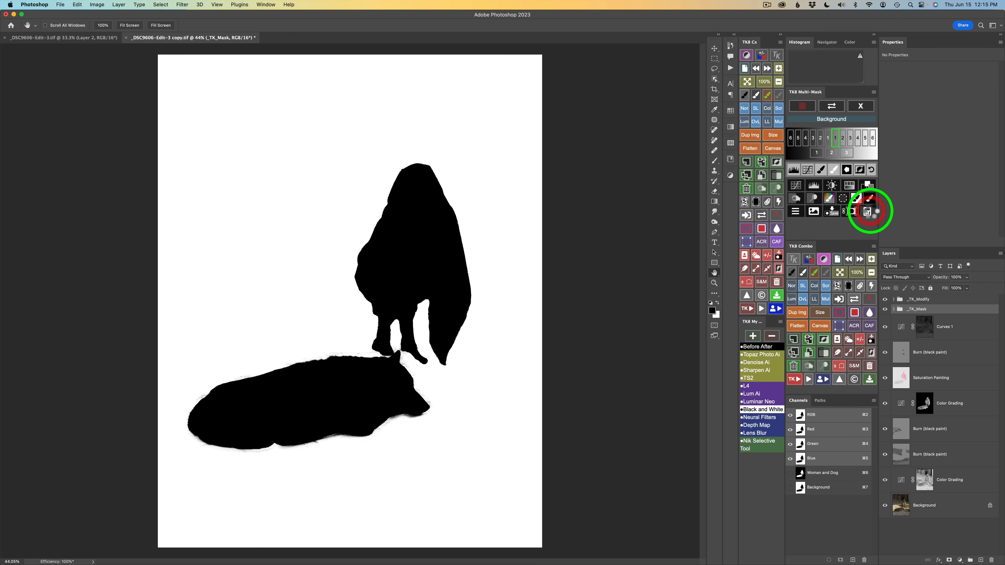
click(867, 212)
click(839, 198)
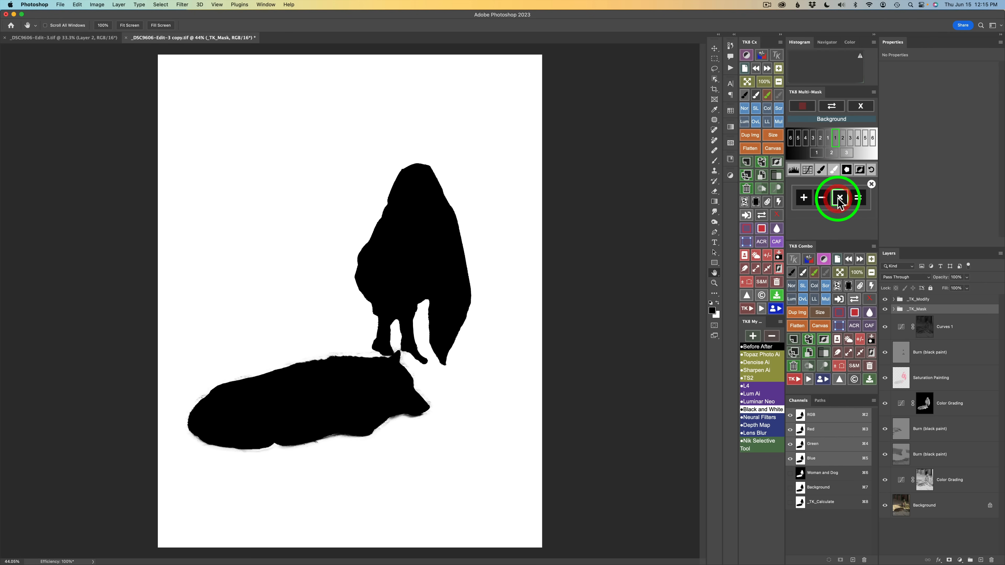
click(863, 107)
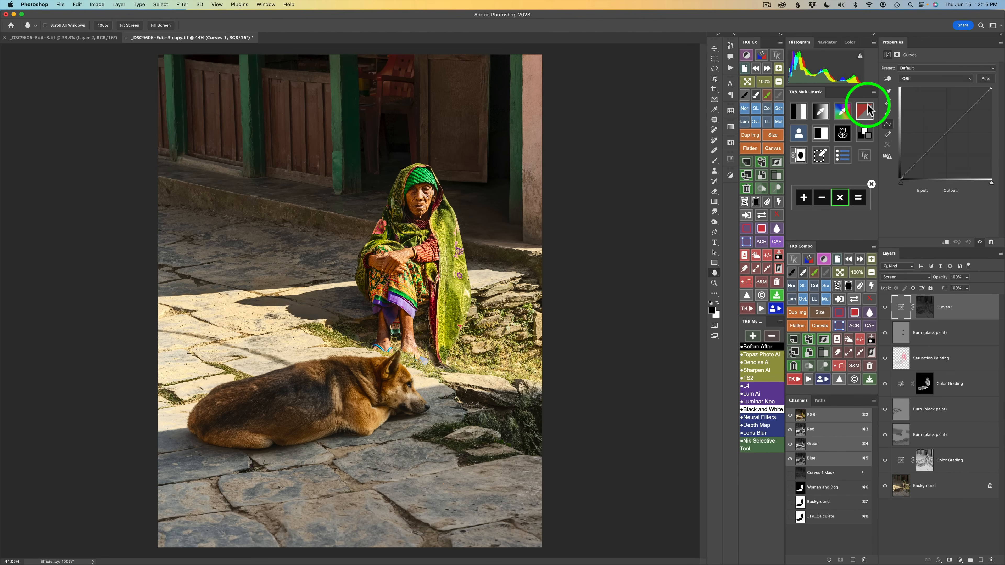
click(800, 112)
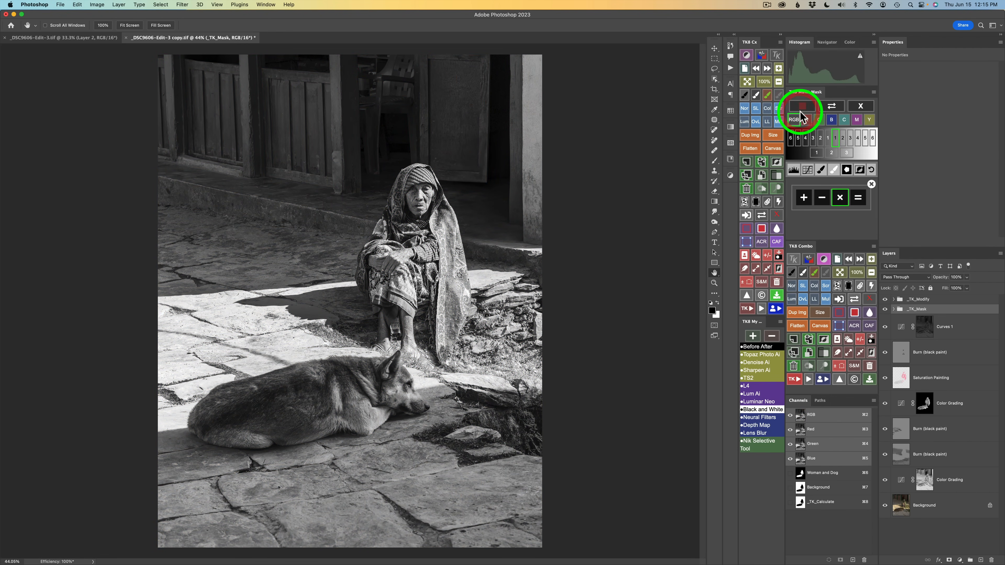
click(843, 137)
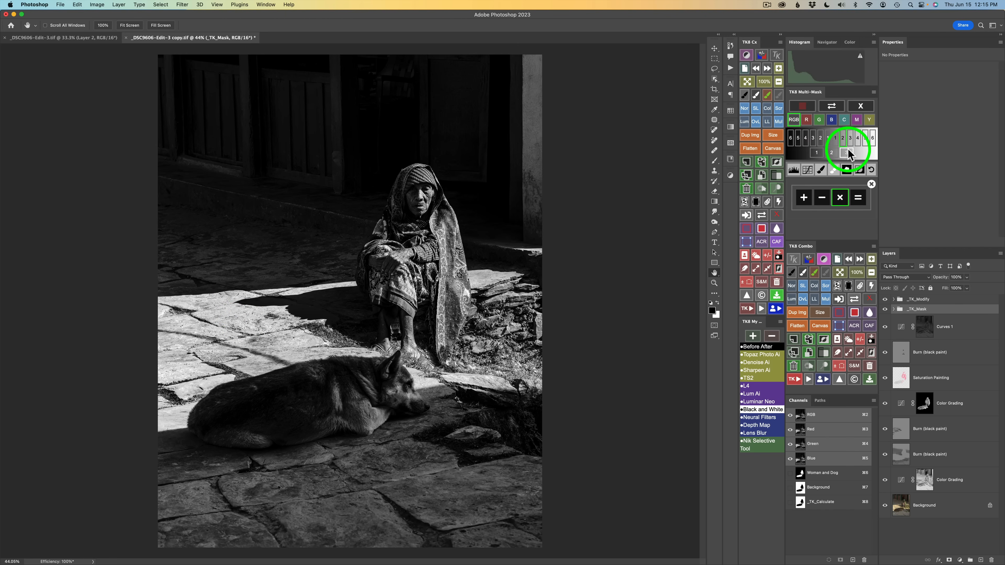
click(850, 138)
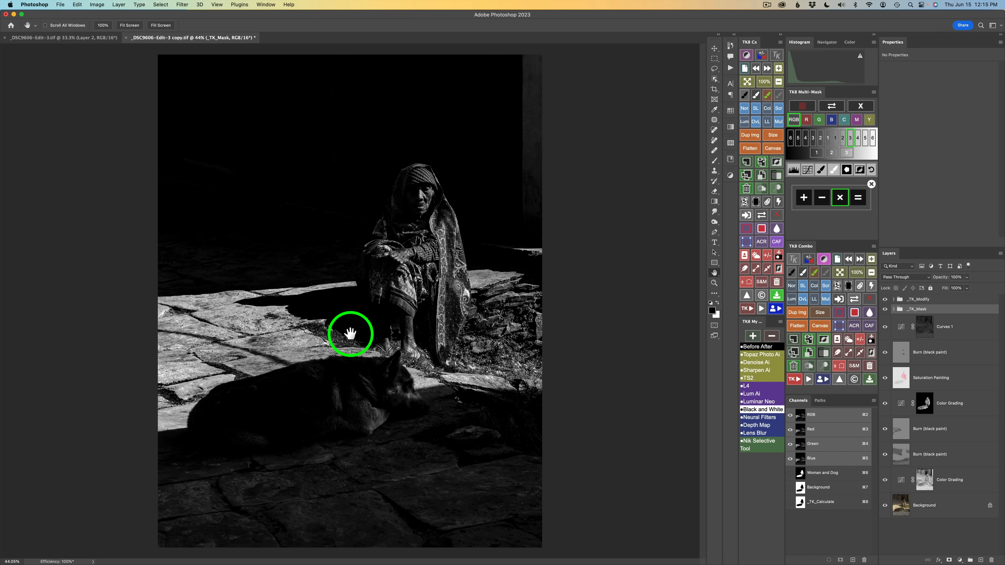
click(859, 200)
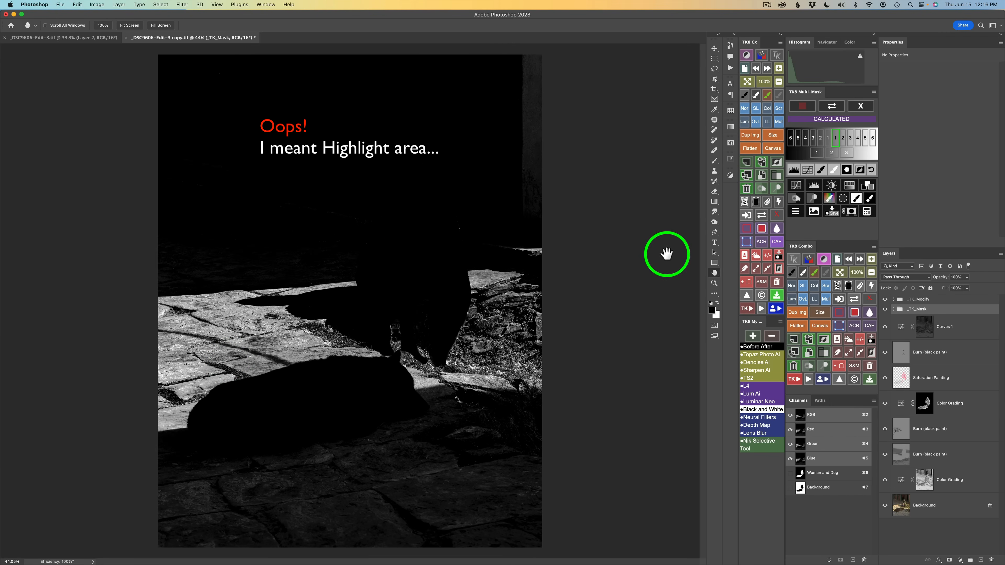
Create a Curves layer from the calculated mask, set its blend mode to Multiply, and toggle it to compare
click(797, 186)
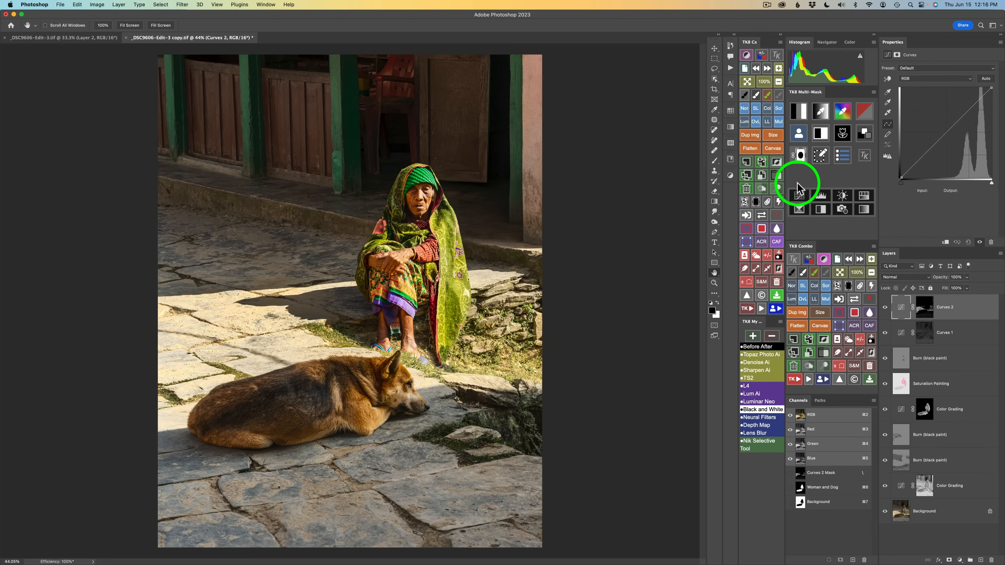
click(826, 299)
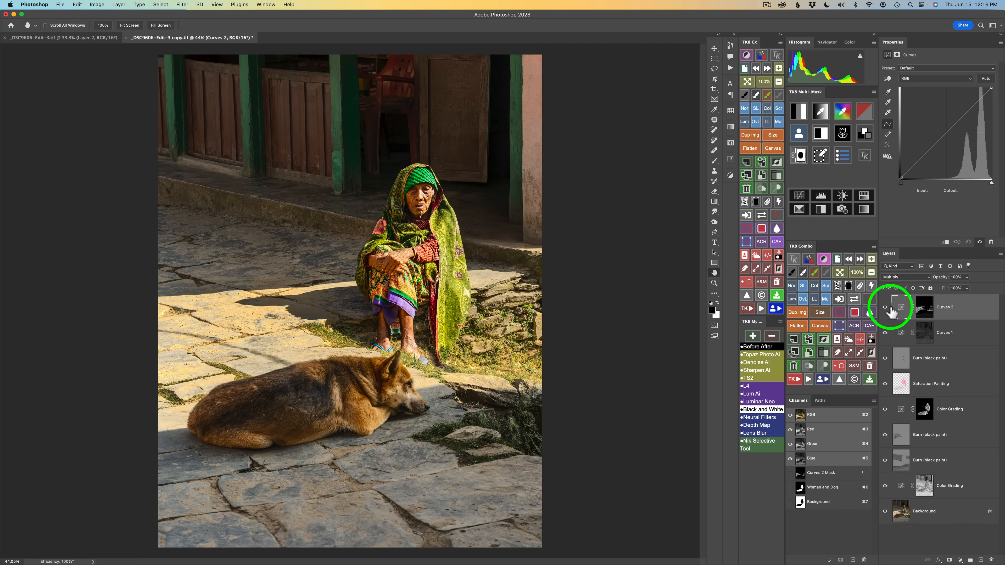
click(886, 311)
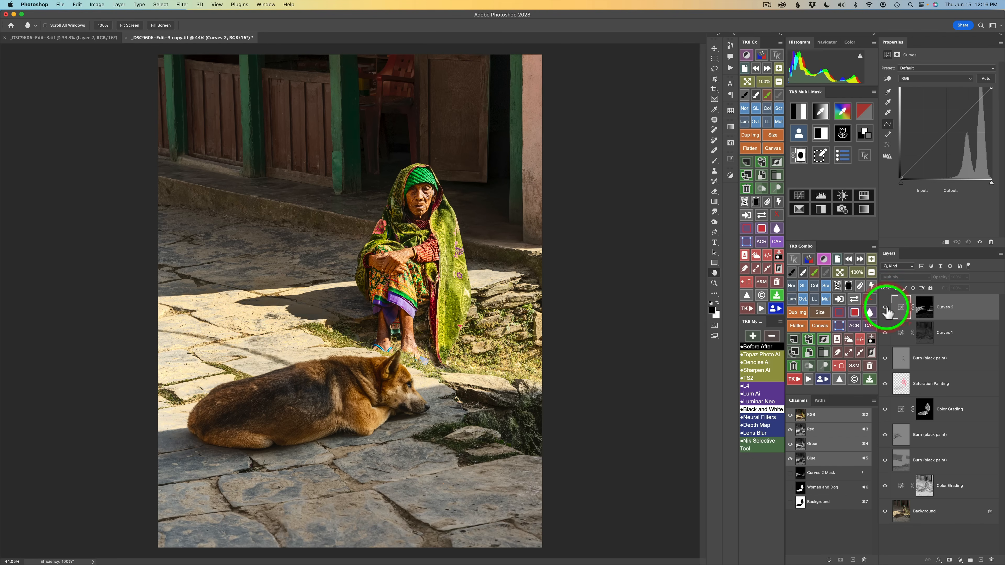
click(887, 311)
click(886, 311)
click(887, 311)
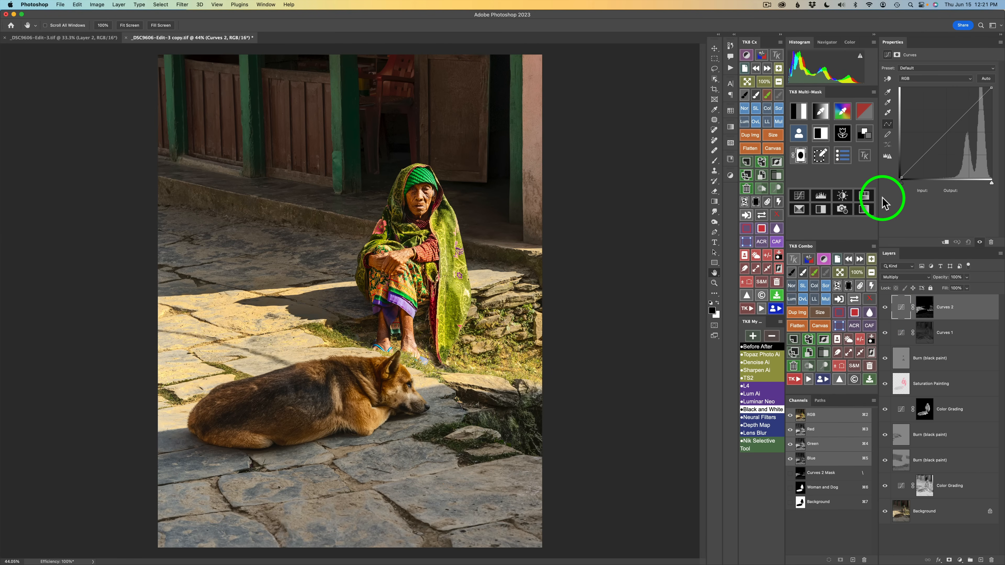
Add a Hue/Saturation layer above Curves 2, lower its Saturation to -44, nudge Lightness, and toggle it to compare
click(865, 197)
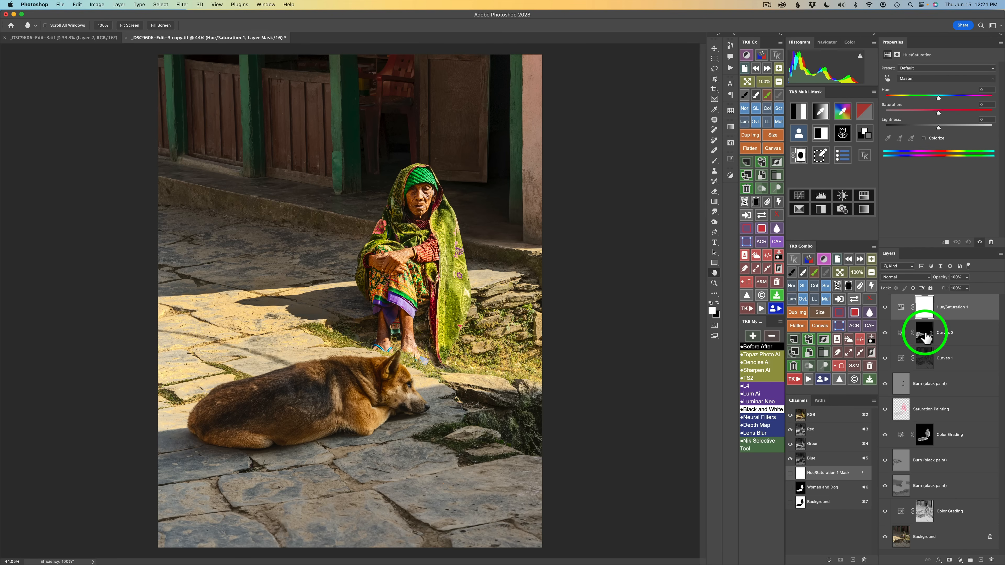
drag(918, 323, 871, 296)
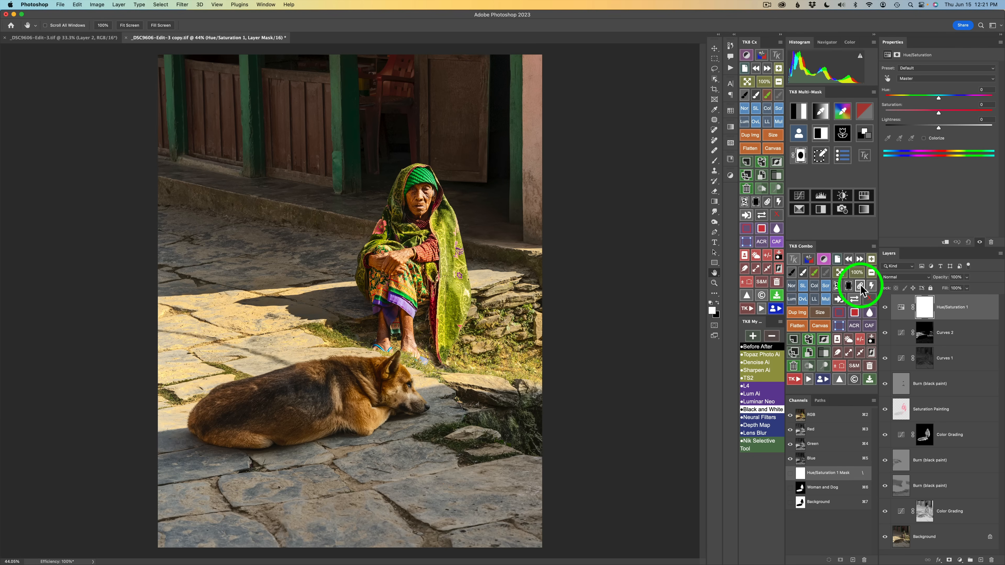
click(861, 285)
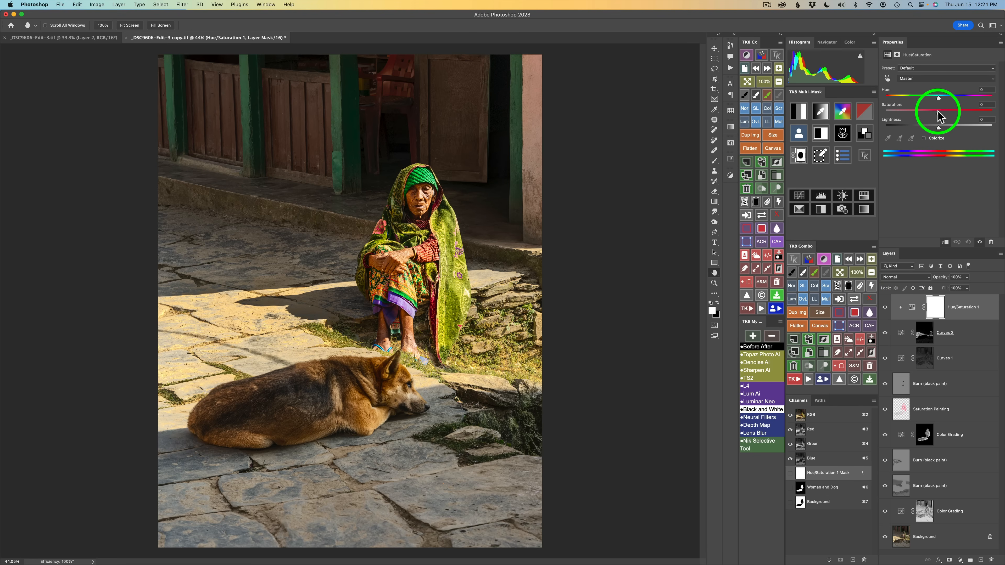
drag(937, 111, 915, 111)
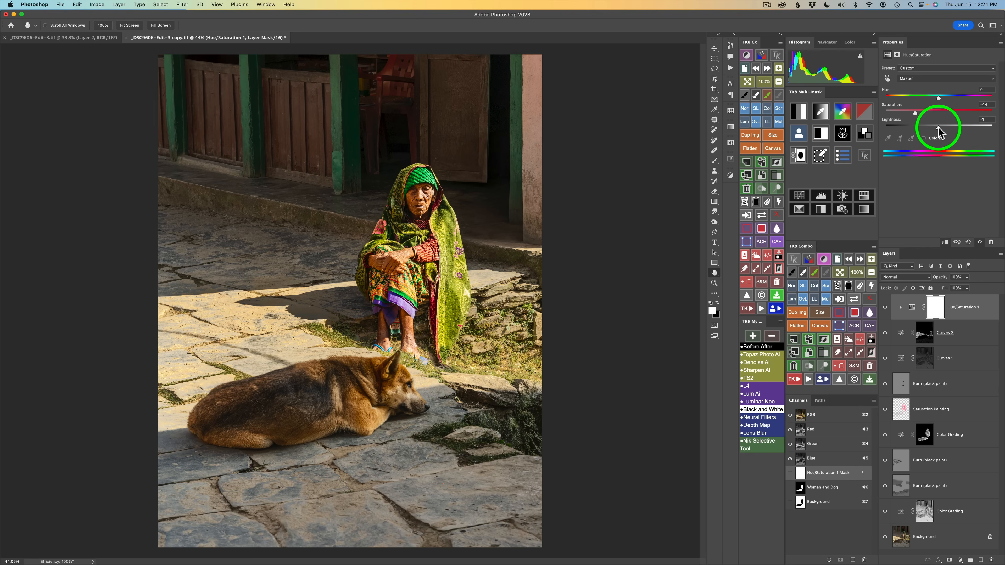
drag(938, 127, 933, 127)
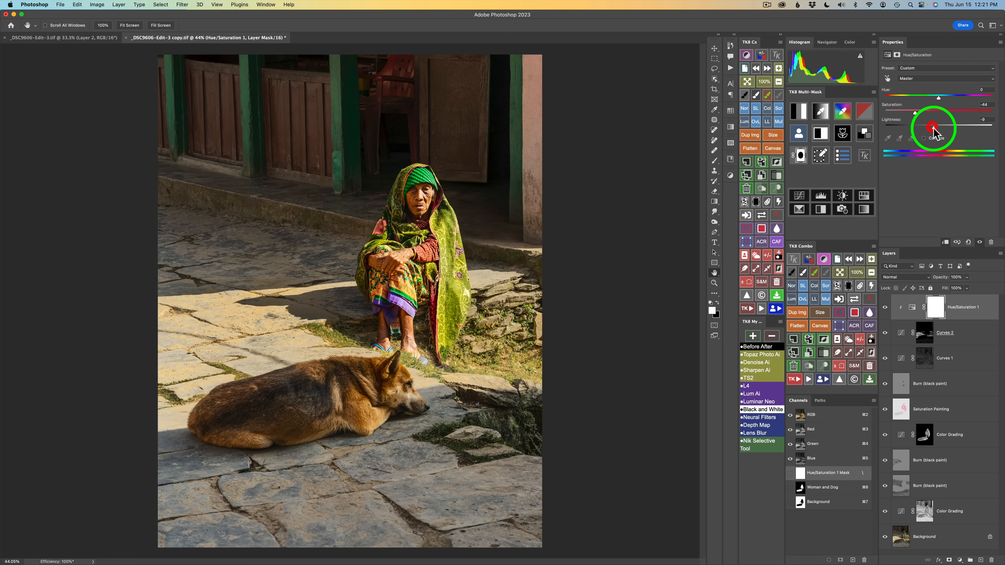
click(887, 310)
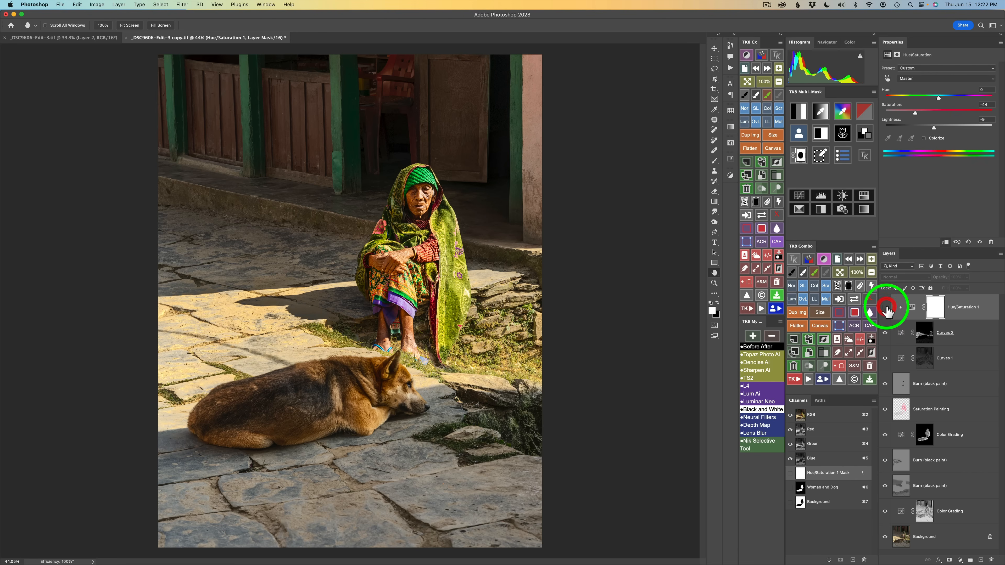
click(886, 310)
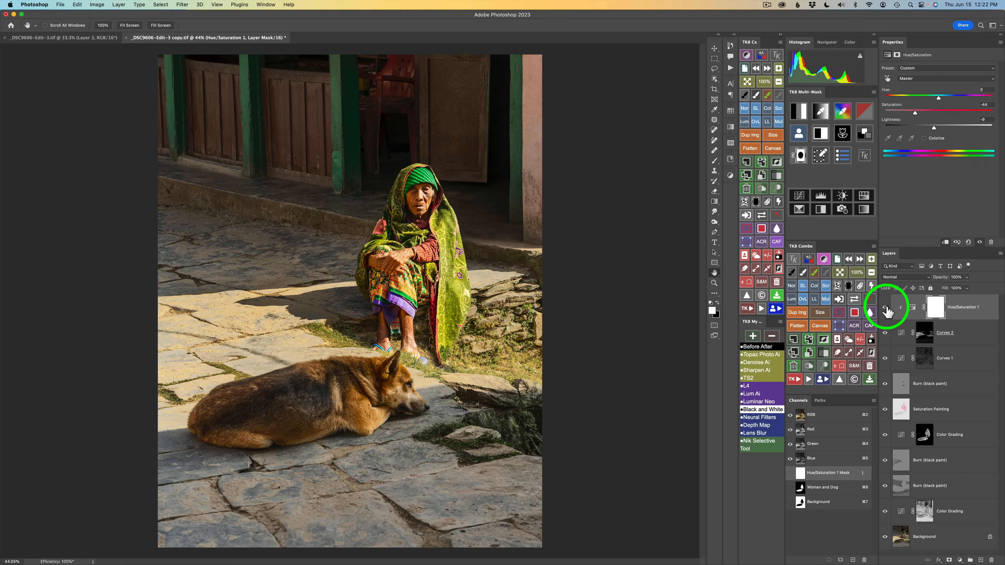
click(885, 309)
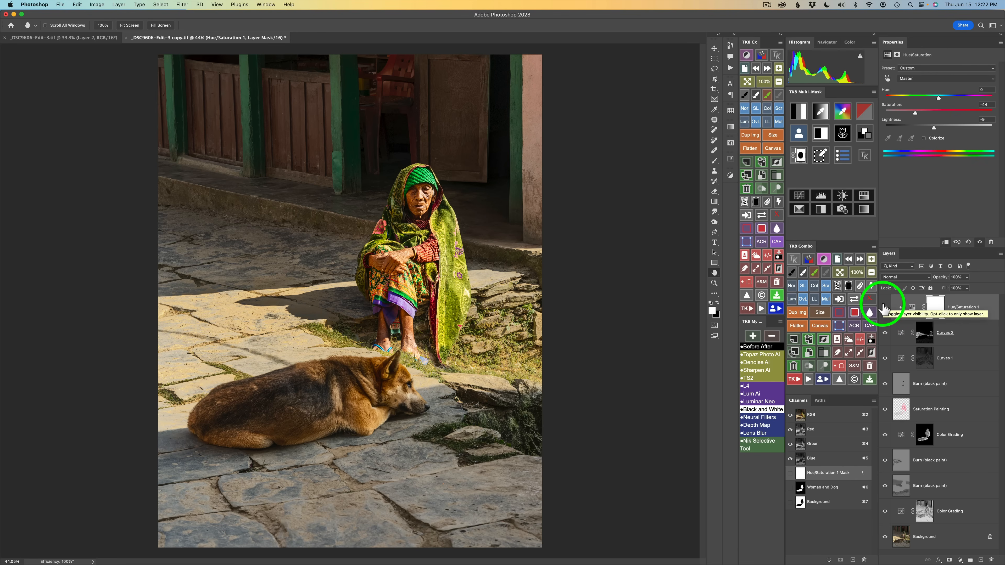
click(885, 308)
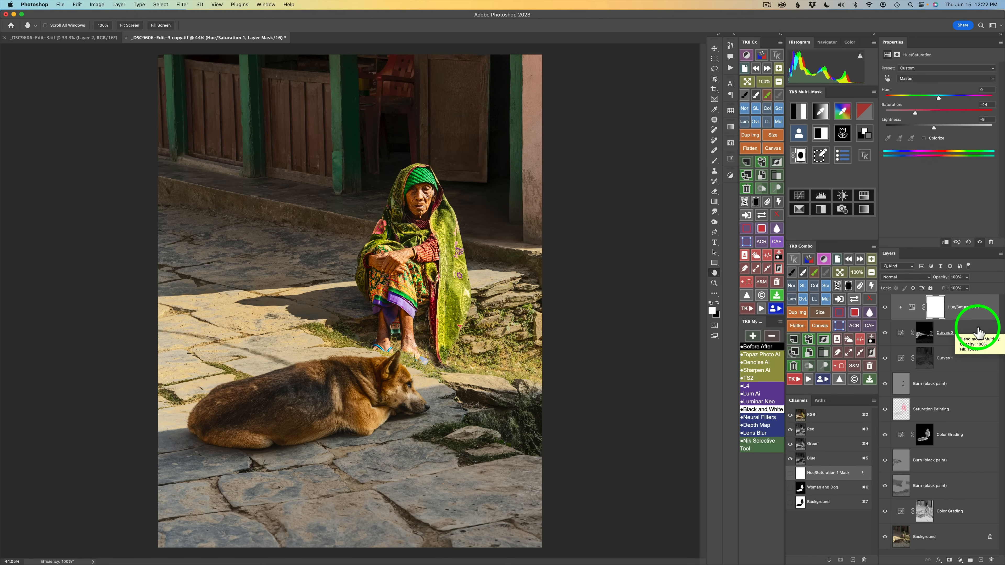
Group the Hue/Saturation and Curves 2 layers into a masked group and toggle the group to compare
click(978, 332)
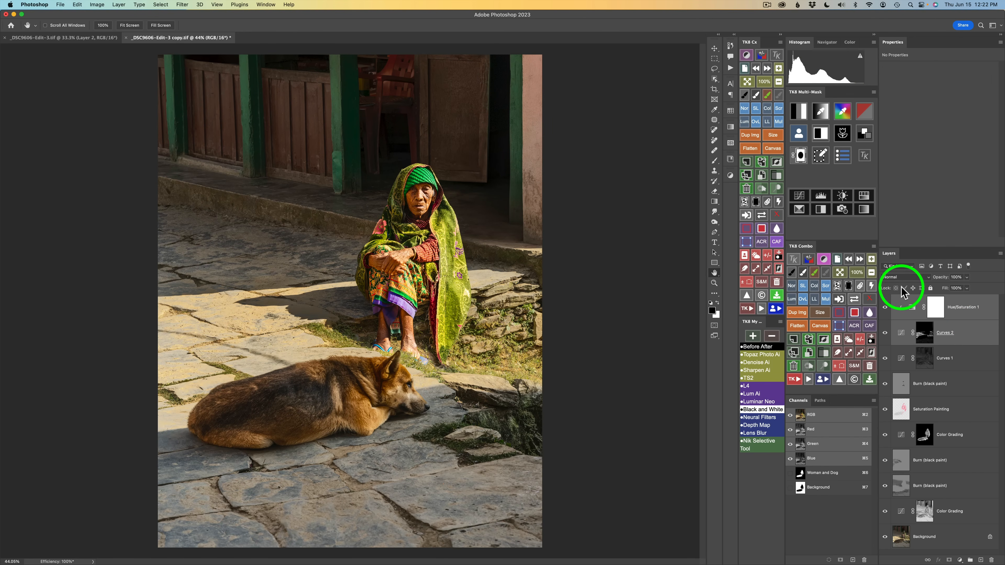
click(827, 354)
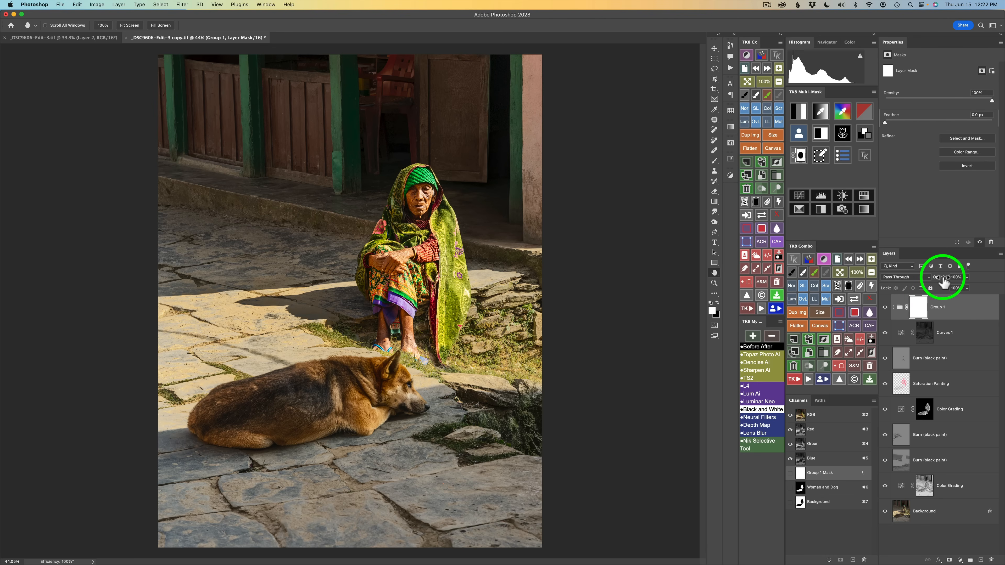
click(895, 307)
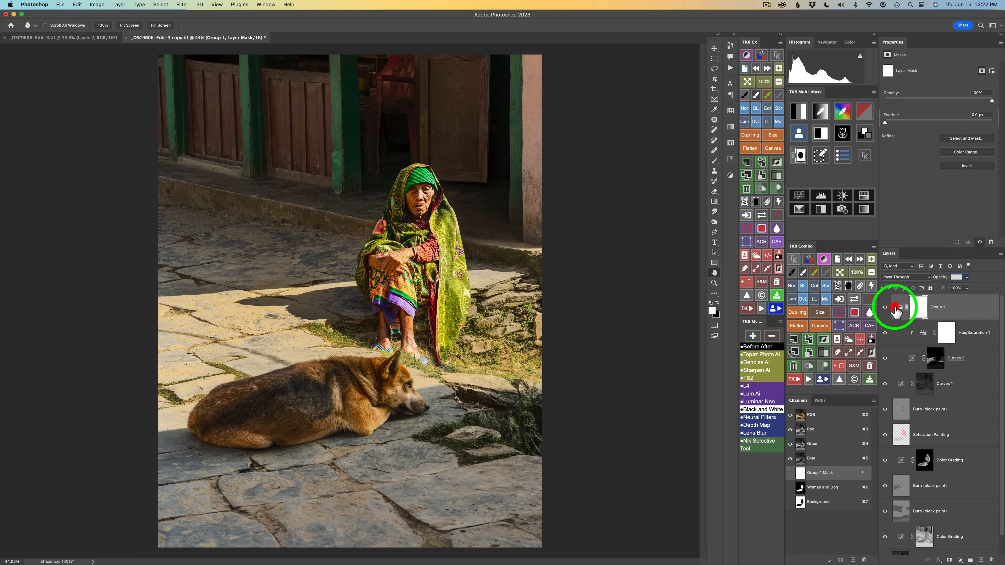
click(894, 308)
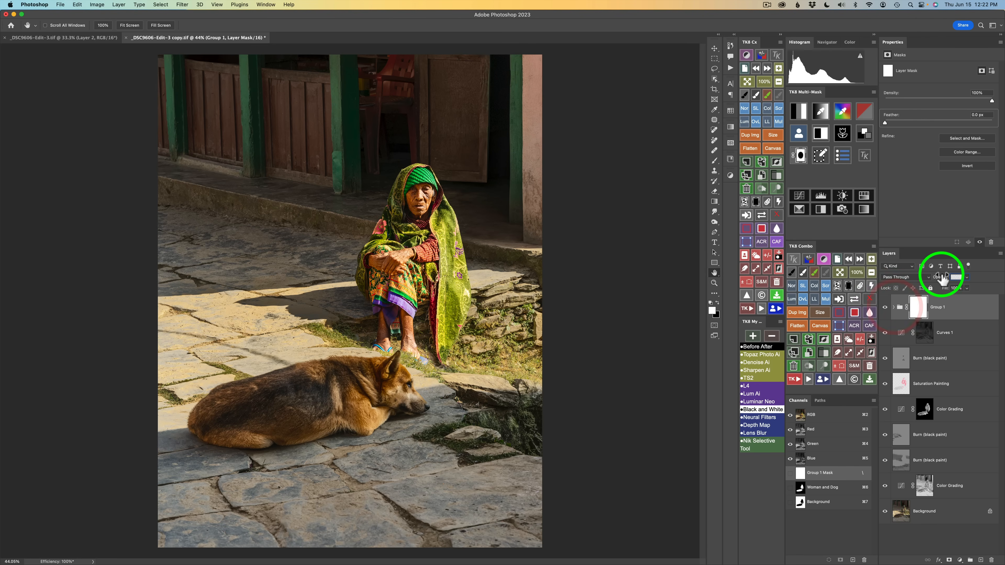
Set the group's opacity to 81% and toggle its visibility to compare
drag(939, 278, 879, 281)
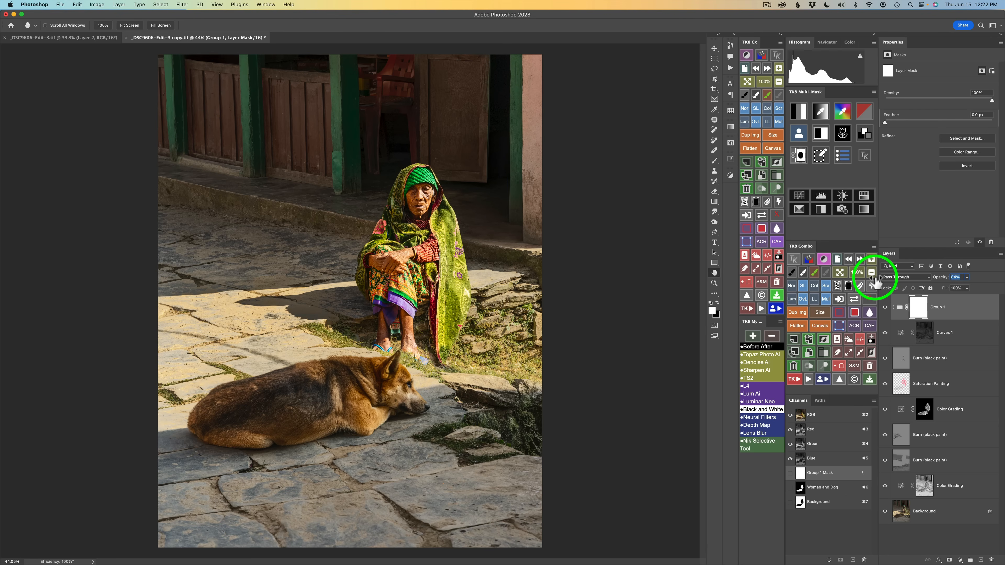
drag(875, 278, 875, 278)
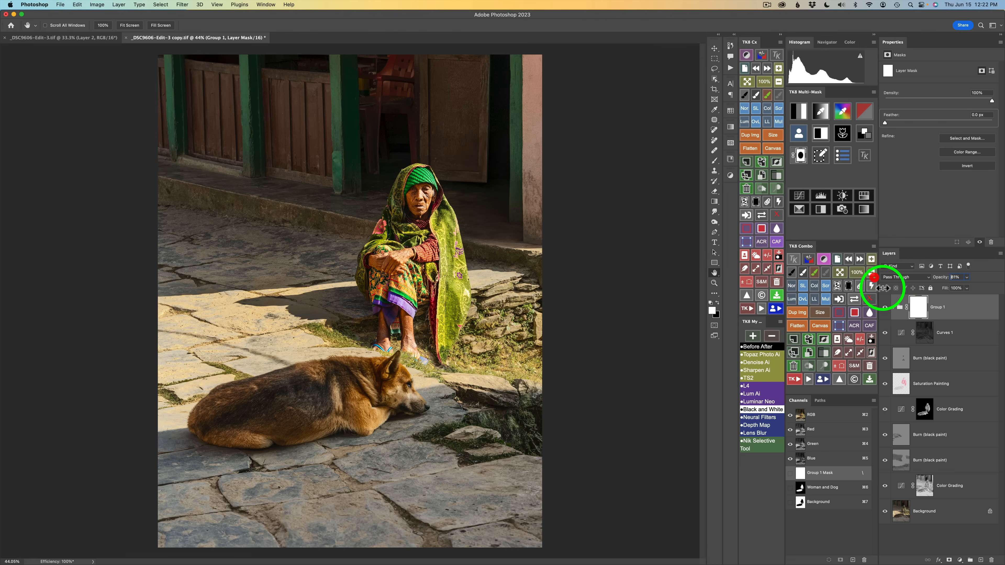
click(885, 309)
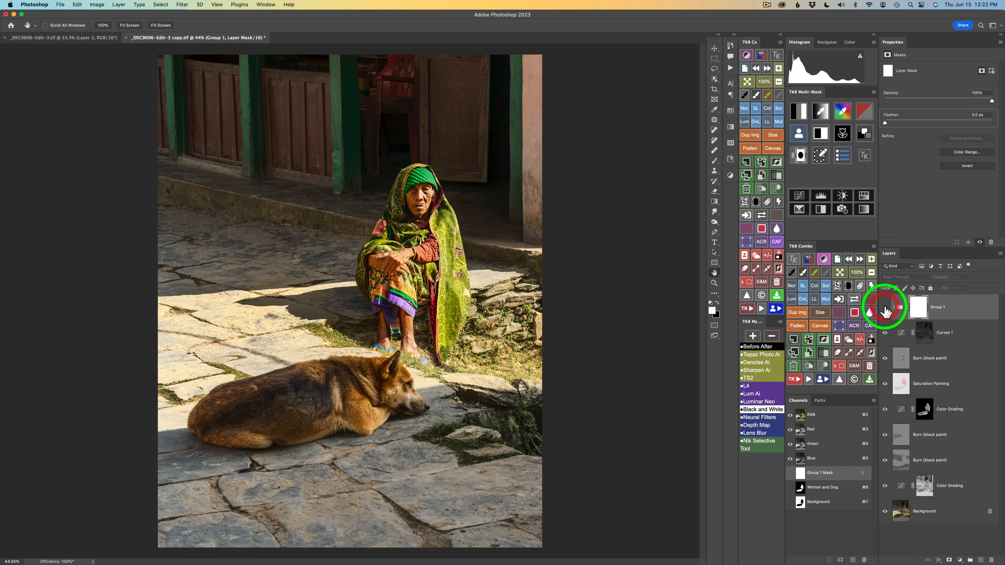
click(885, 309)
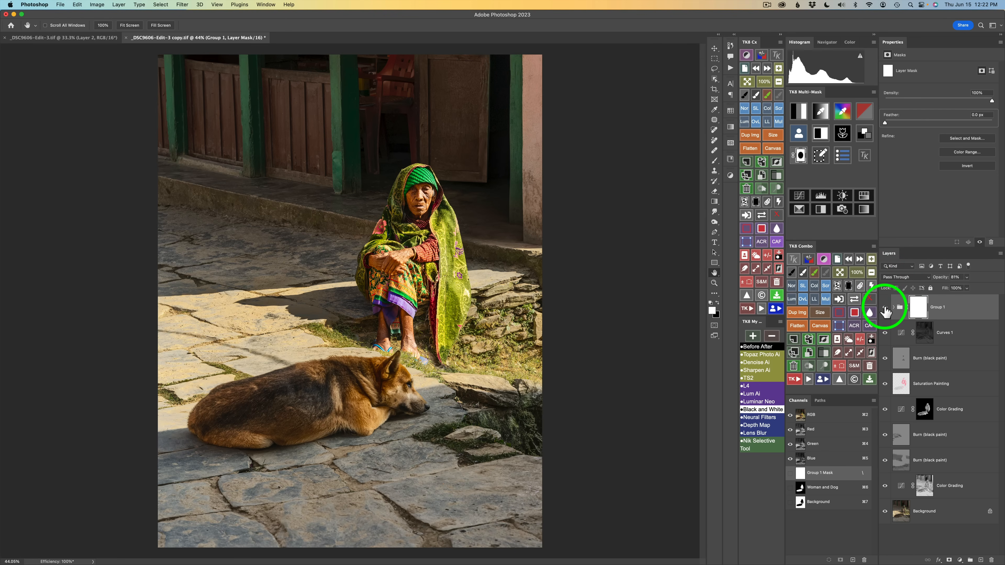
click(885, 309)
click(885, 309)
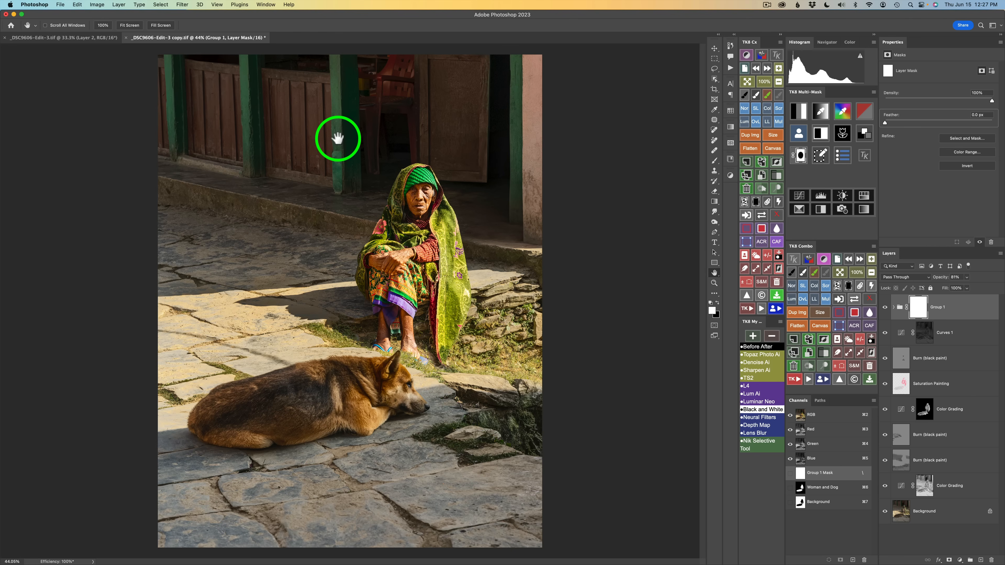
Load the Background channel mask and create a new Saturation-mode Saturation Painting layer from it
click(799, 134)
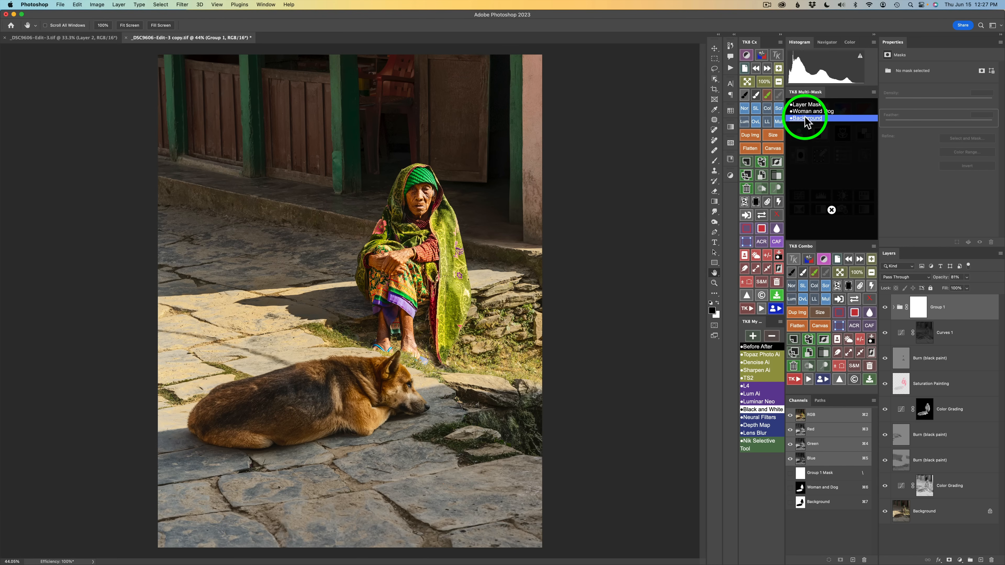
click(808, 119)
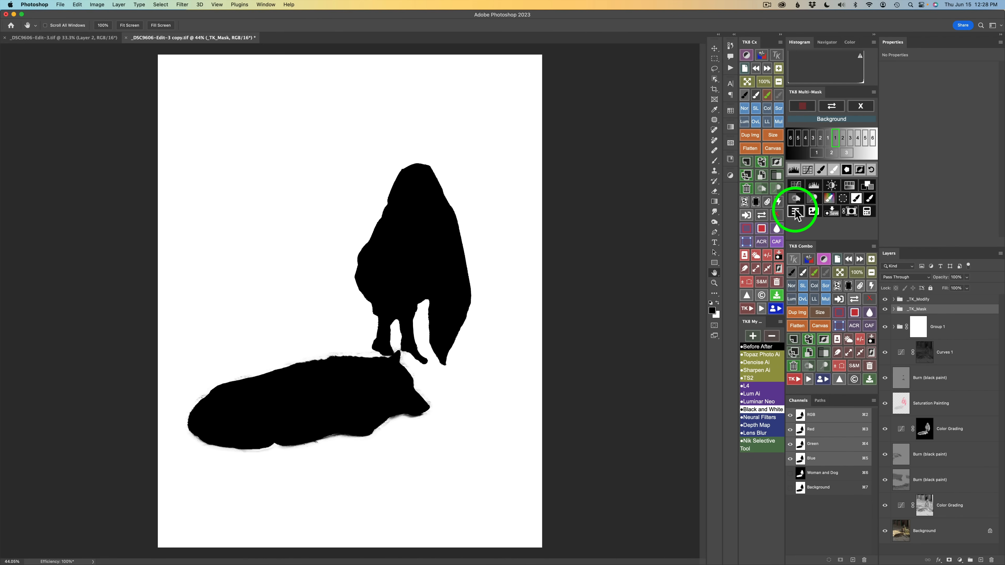
click(795, 212)
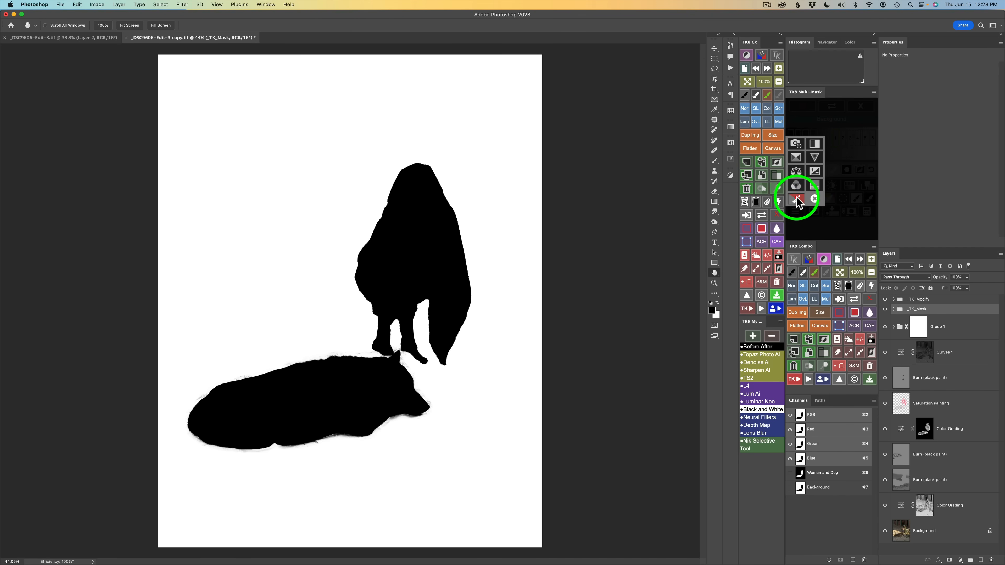
click(797, 199)
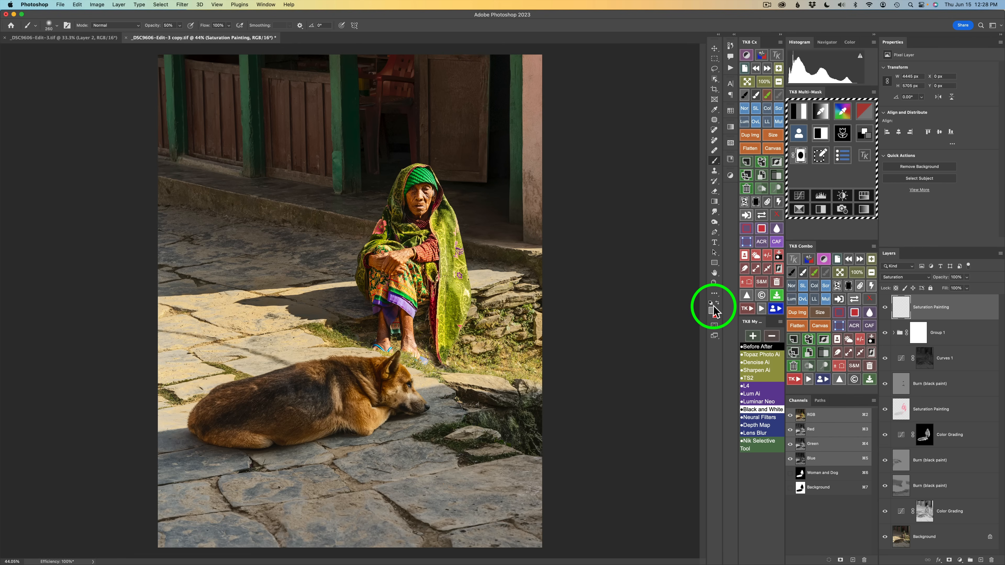
Swap colours, set brush opacity to 10%, and paint over the doors, posts and wall across the upper background
key(x)
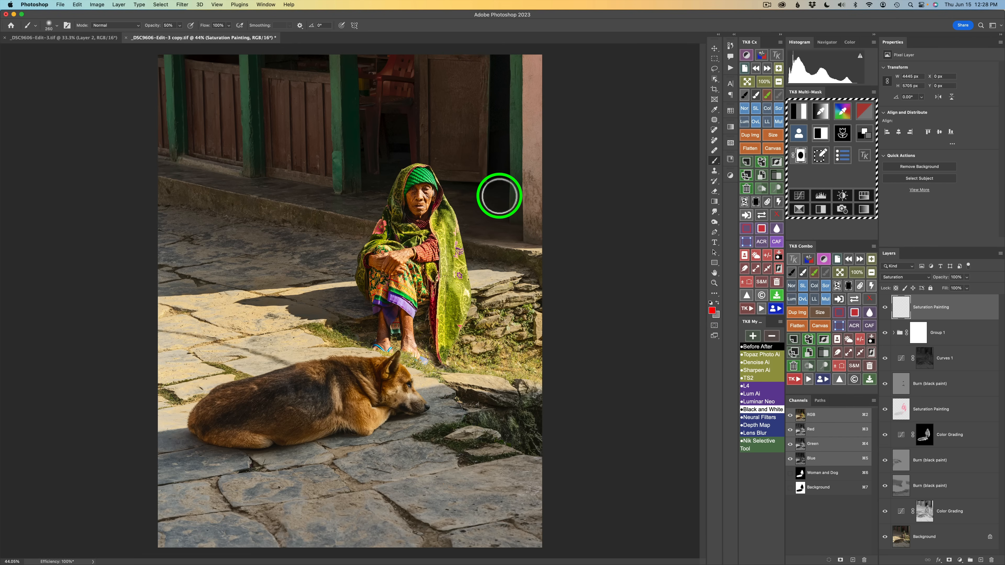
key(1)
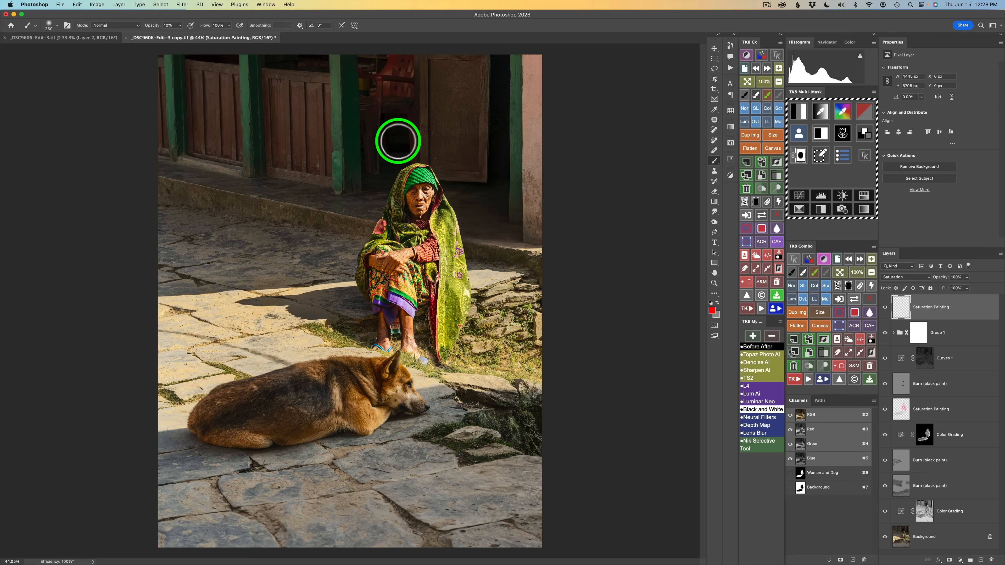
drag(270, 124, 275, 125)
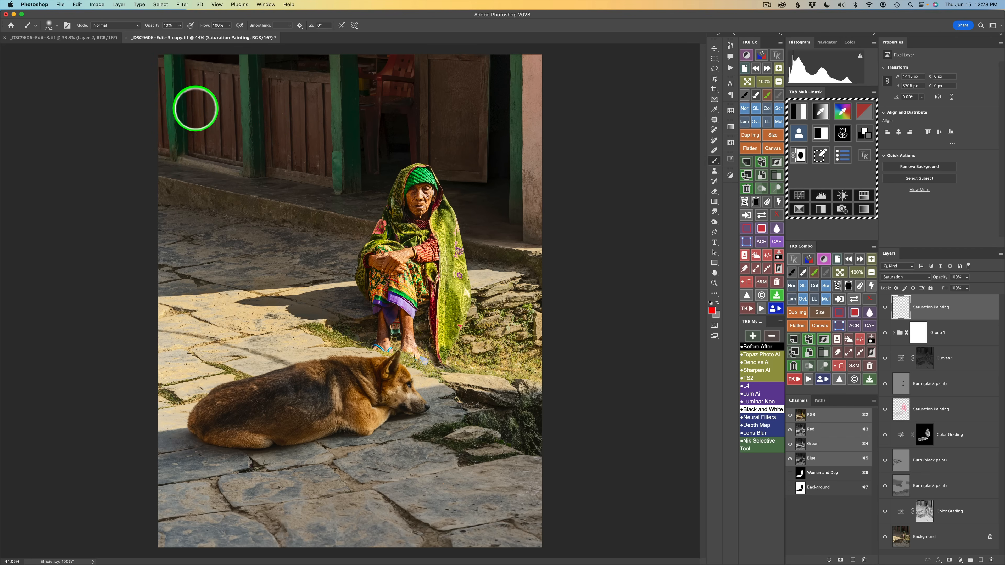
mouse_move(247, 112)
mouse_down()
mouse_move(252, 160)
mouse_move(247, 69)
mouse_move(253, 162)
mouse_up()
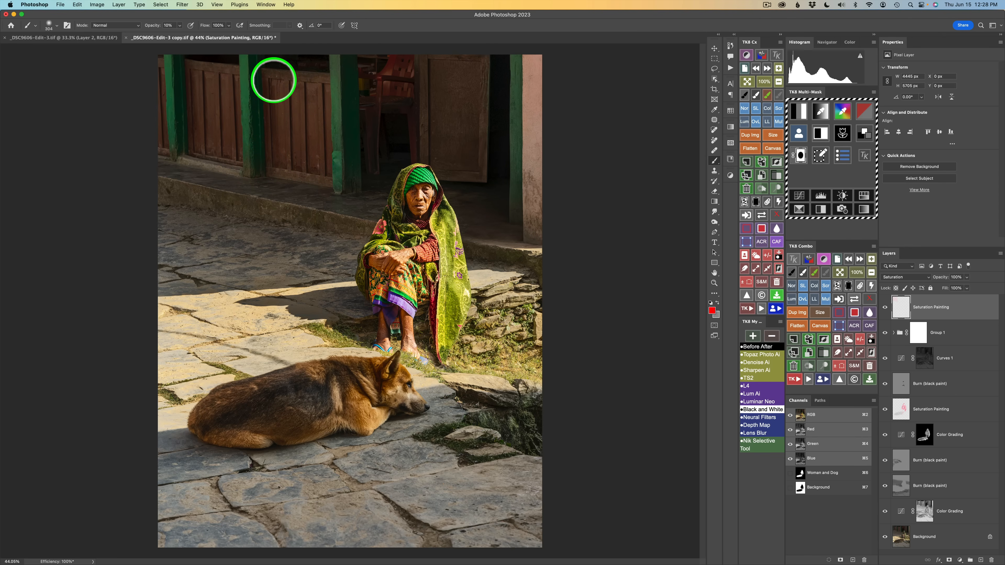
mouse_move(328, 71)
mouse_down()
mouse_move(342, 178)
mouse_move(343, 61)
mouse_move(355, 180)
mouse_move(345, 87)
mouse_move(348, 164)
mouse_up()
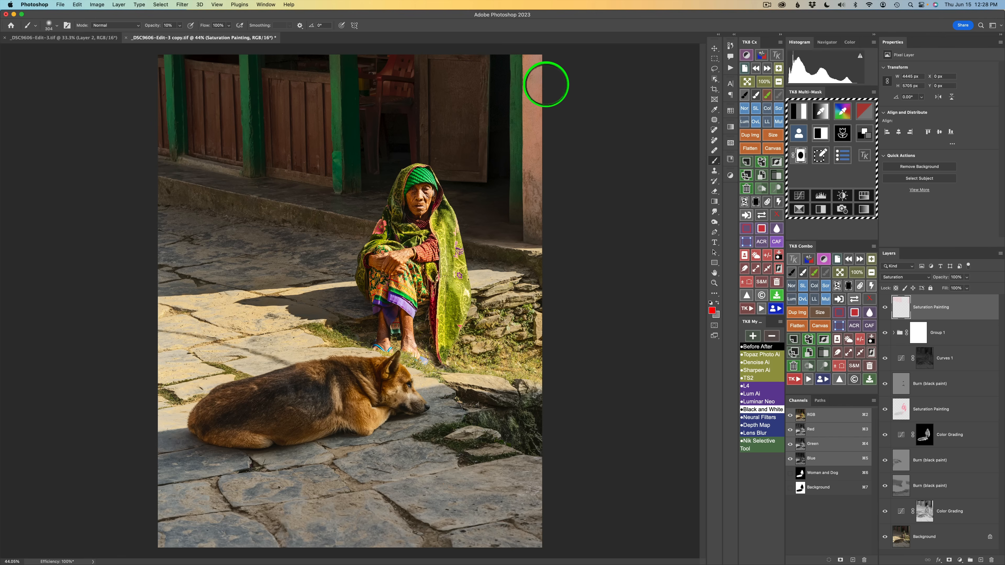
mouse_move(547, 57)
mouse_down()
mouse_move(532, 57)
mouse_move(548, 233)
mouse_move(540, 146)
mouse_up()
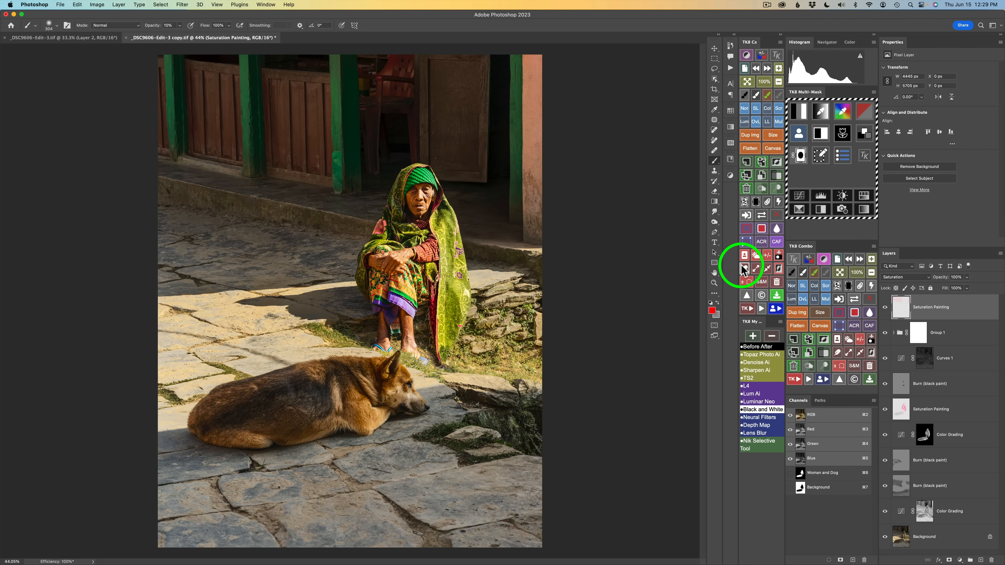
Set the Saturation Painting layer opacity to 71%, toggle it to compare, and paint once more over the right door
click(885, 308)
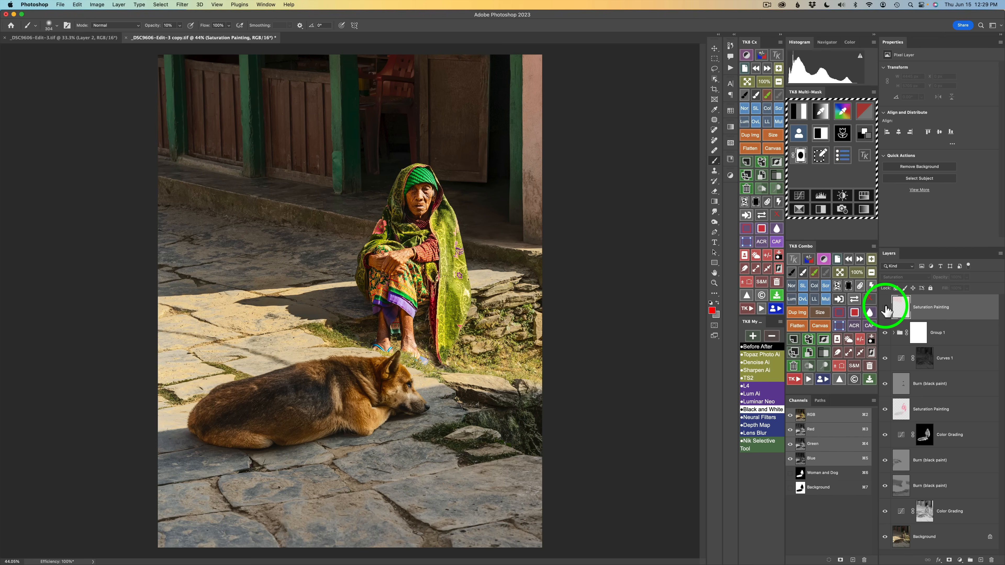
click(885, 309)
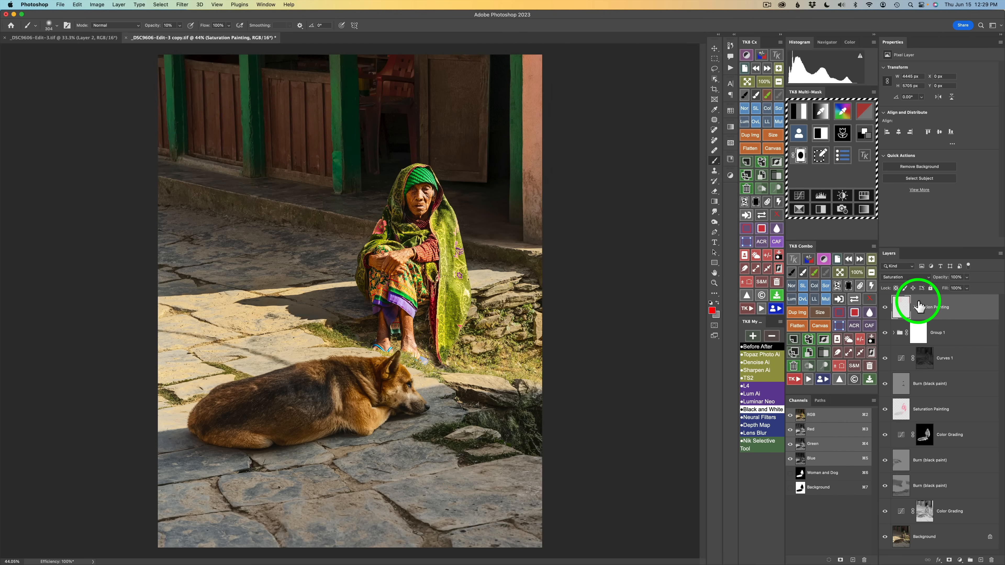
mouse_move(946, 280)
mouse_down()
mouse_move(860, 276)
mouse_move(886, 278)
mouse_up()
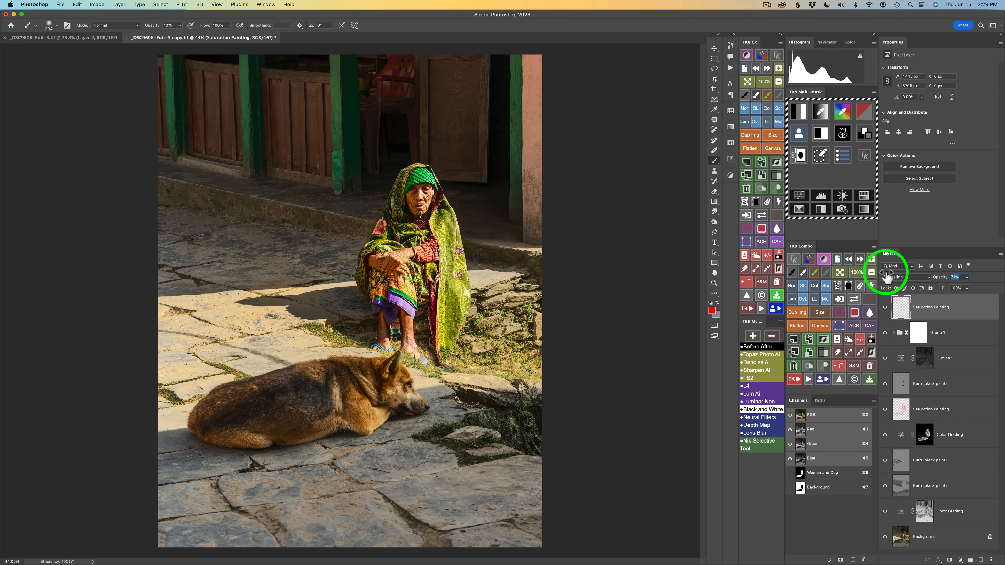
click(886, 312)
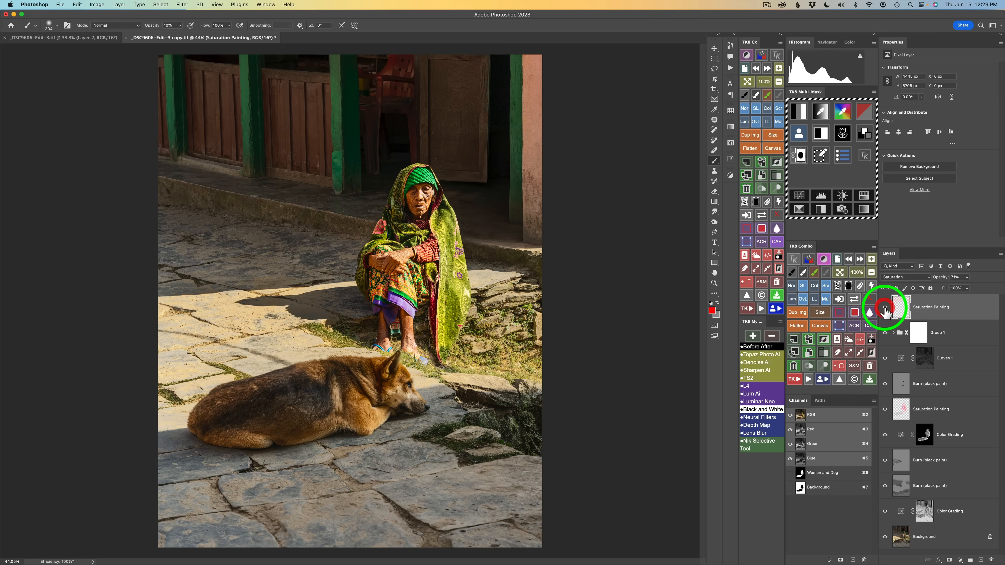
click(885, 308)
click(886, 308)
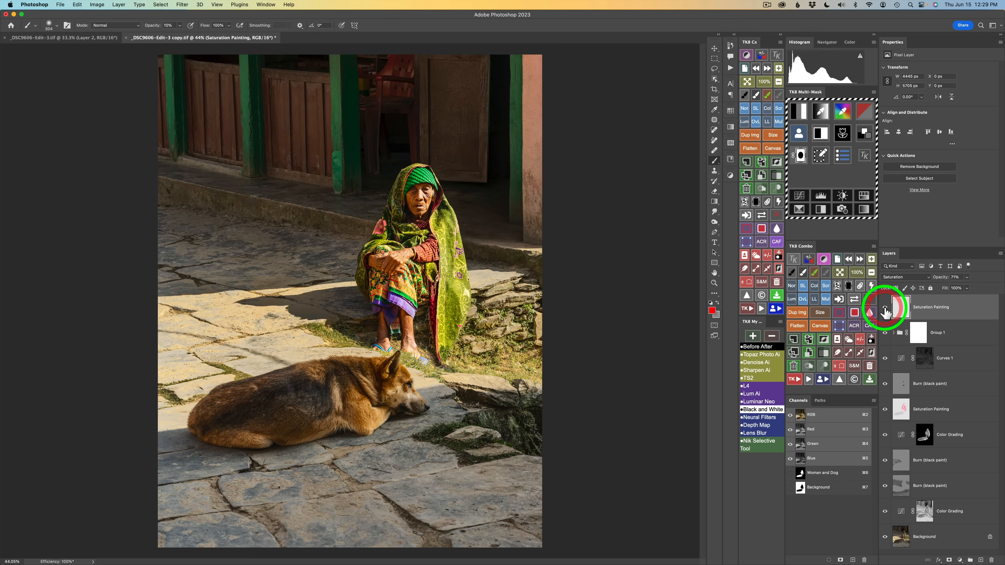
click(886, 309)
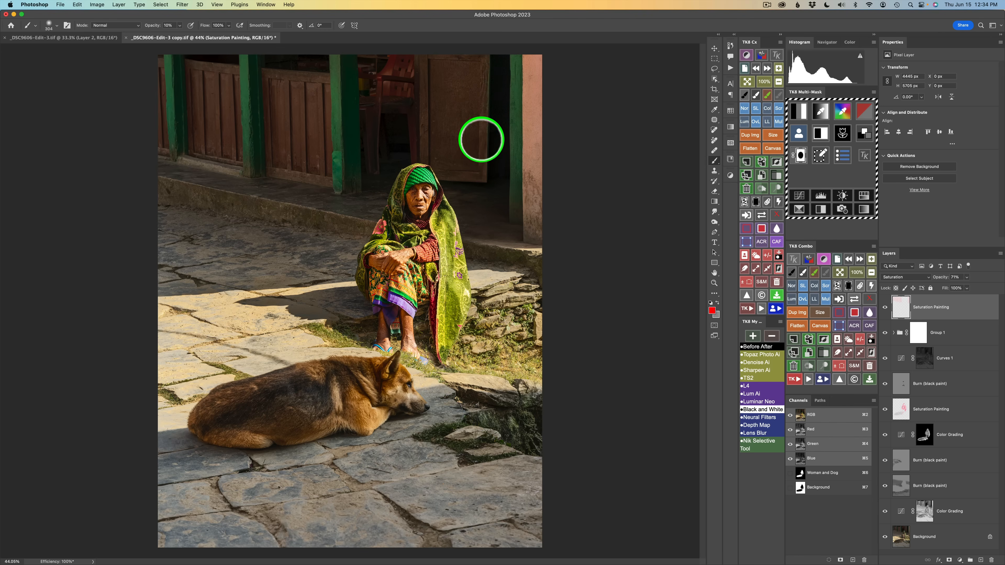
mouse_move(464, 90)
mouse_down()
mouse_move(457, 103)
mouse_move(470, 118)
mouse_up()
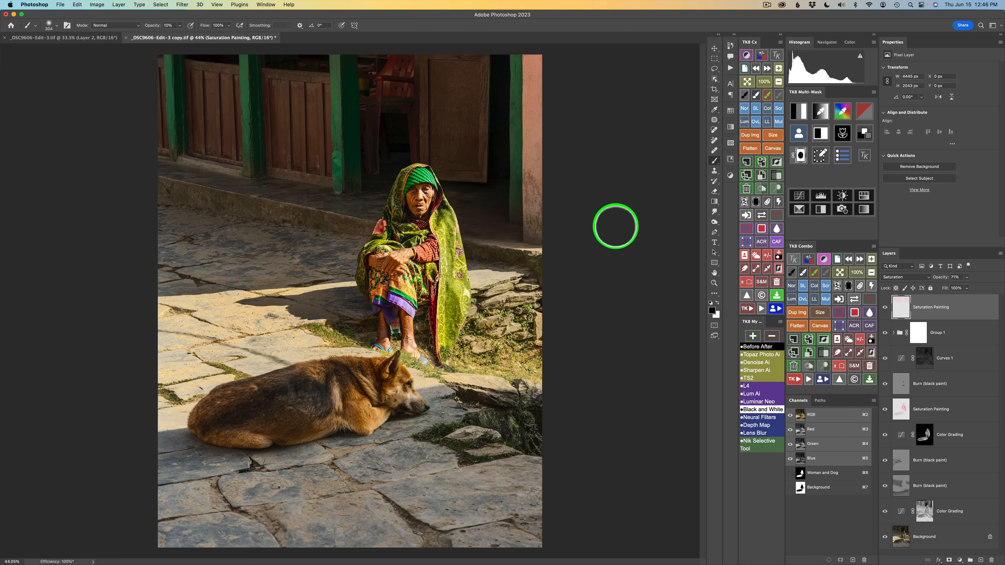
click(864, 113)
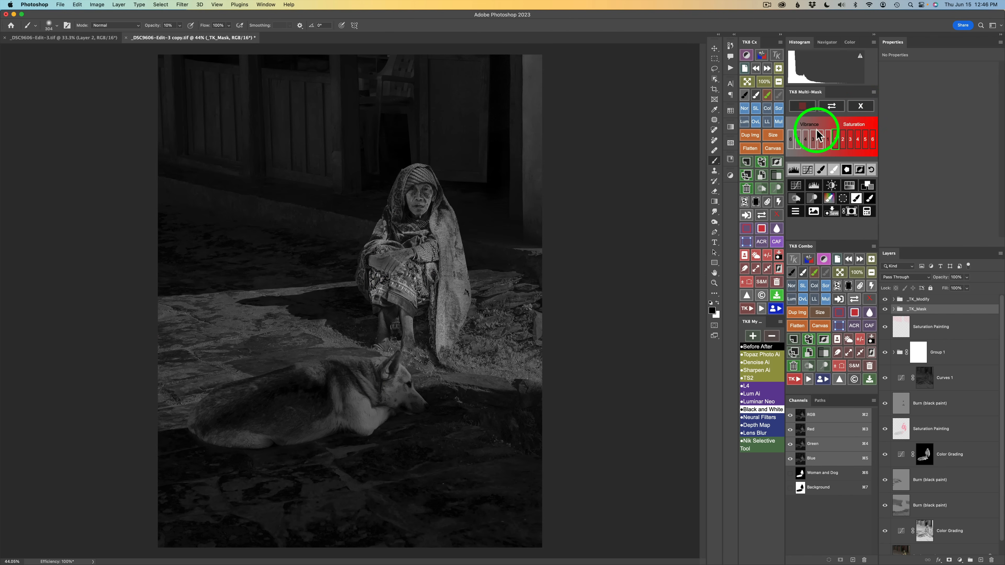
click(851, 139)
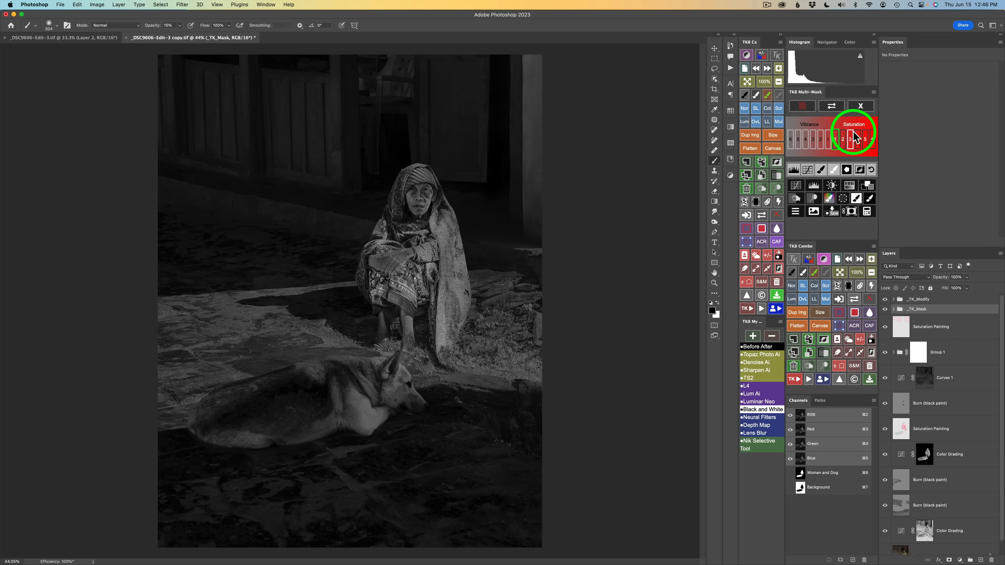
click(796, 211)
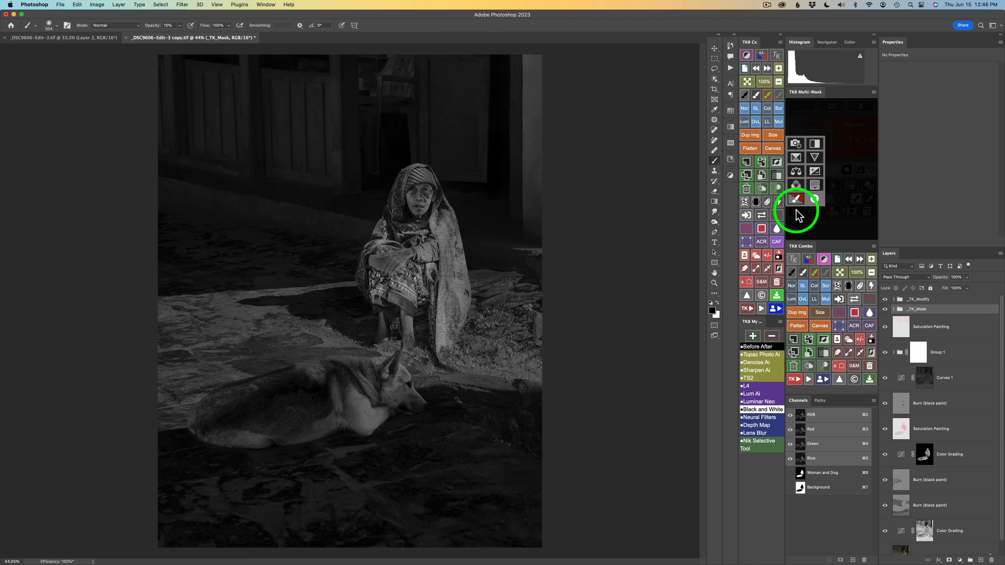
click(800, 201)
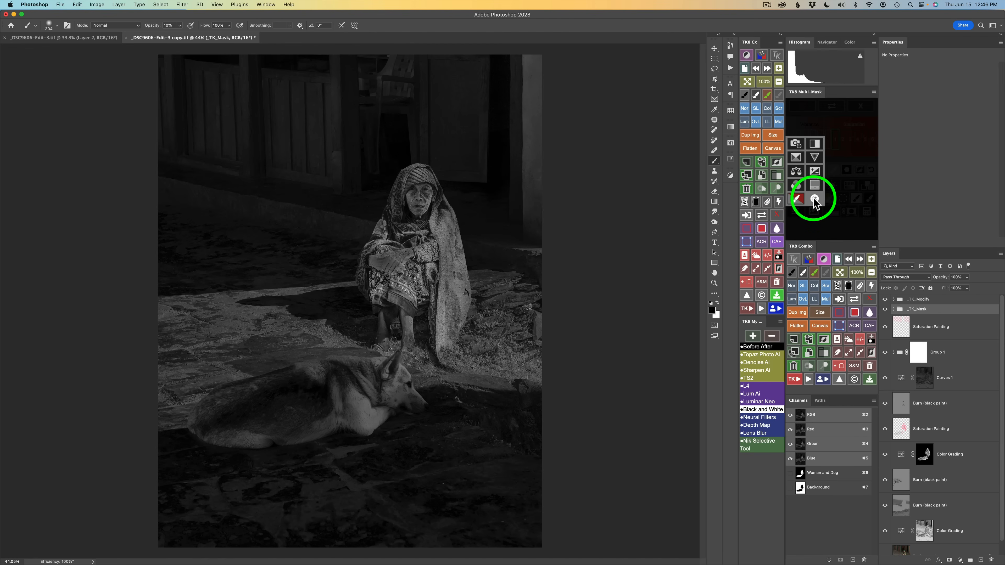
click(847, 153)
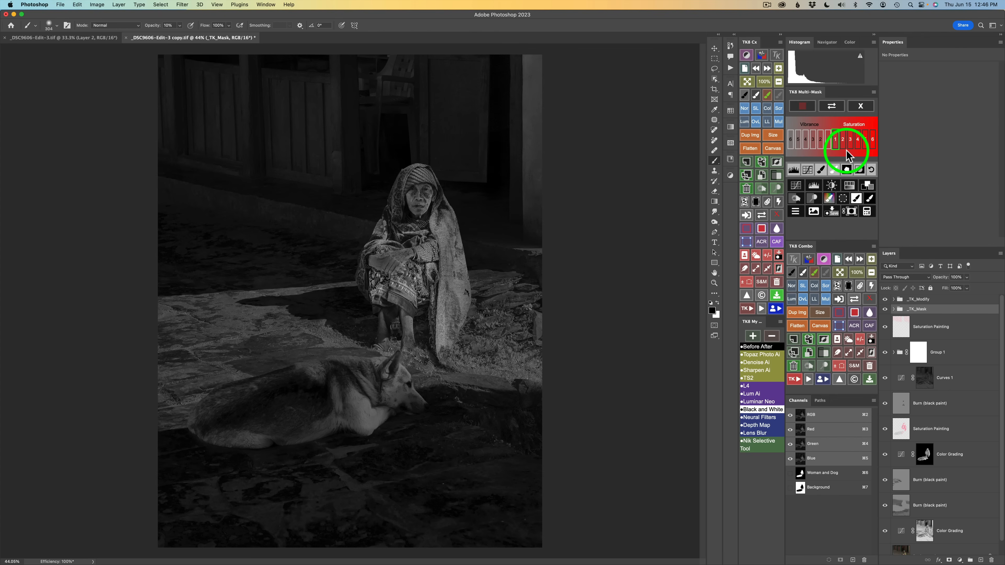
click(863, 106)
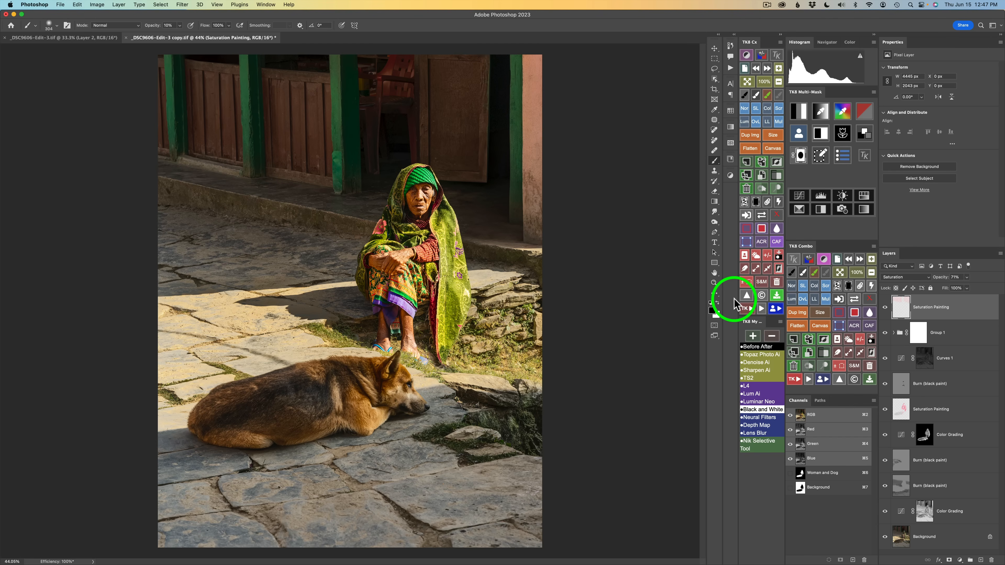
Select the entire image and create another Saturation Painting layer from the active selection
key(super+a)
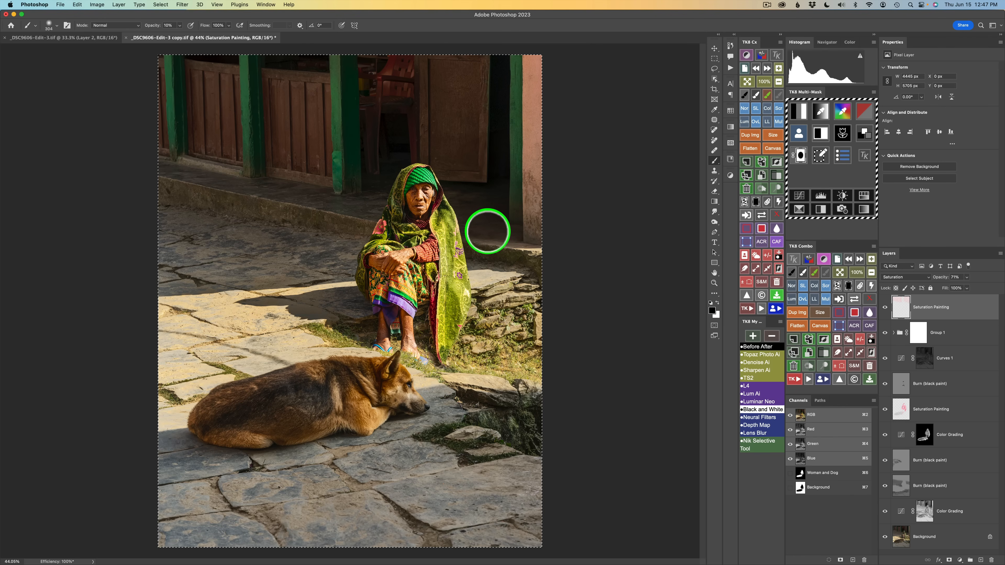
click(800, 136)
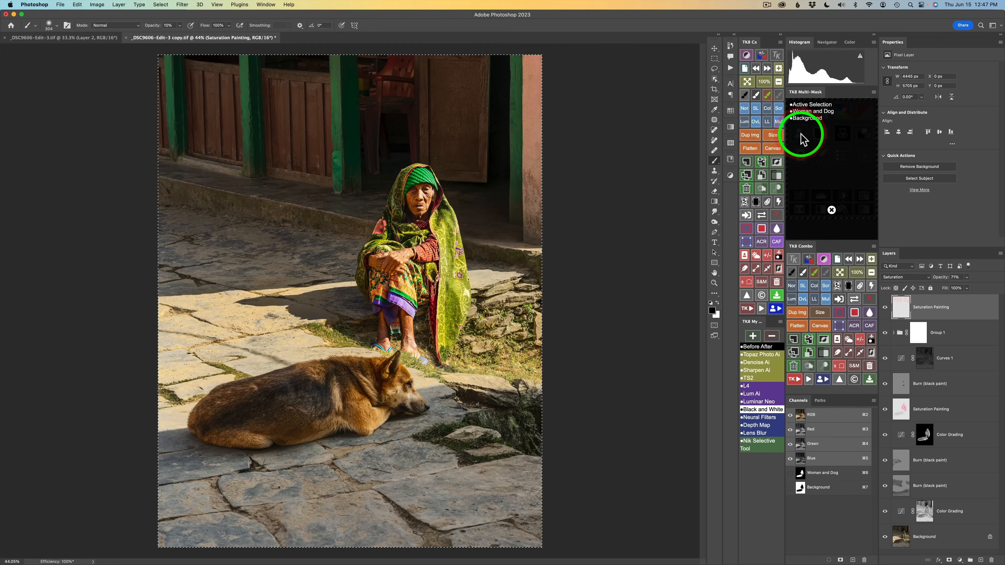
click(810, 105)
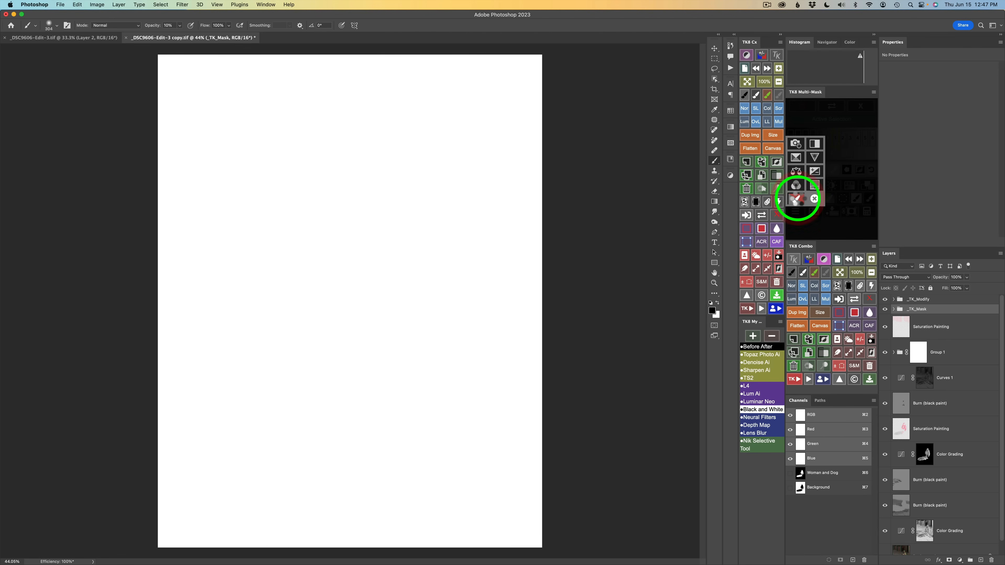
click(796, 199)
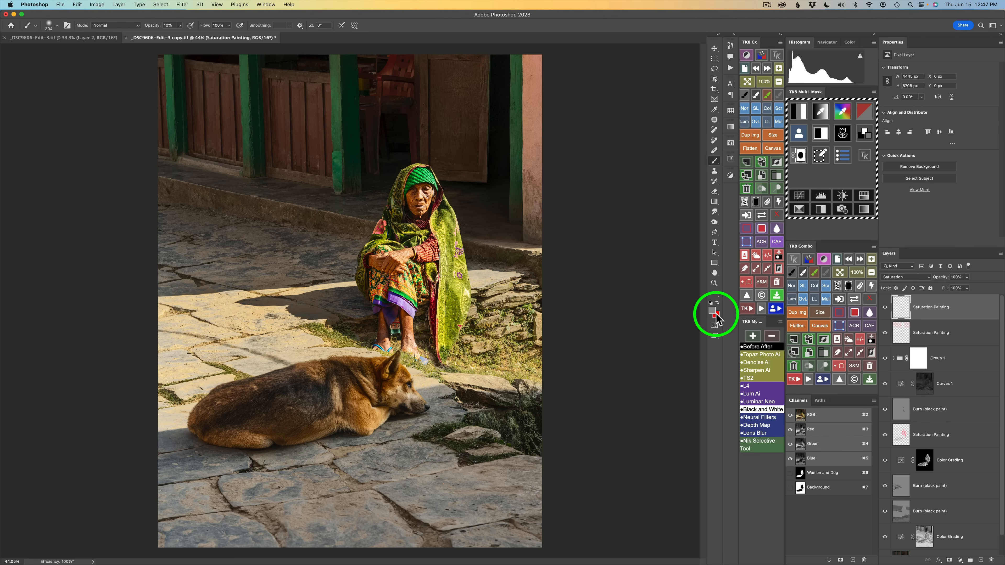
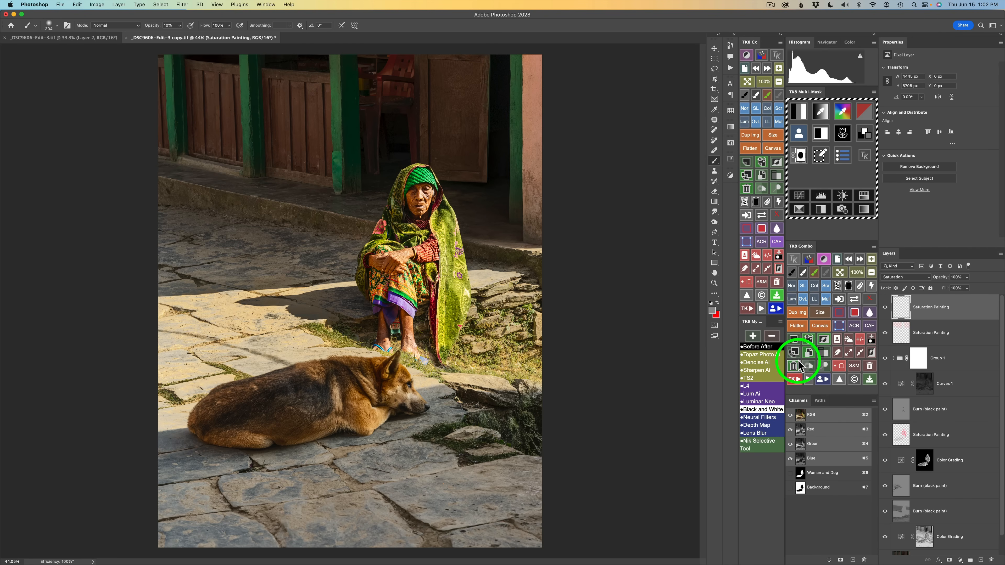
Delete the extra Saturation Painting layer and run the Color Lum action to add a Color Luminosity layer
click(795, 365)
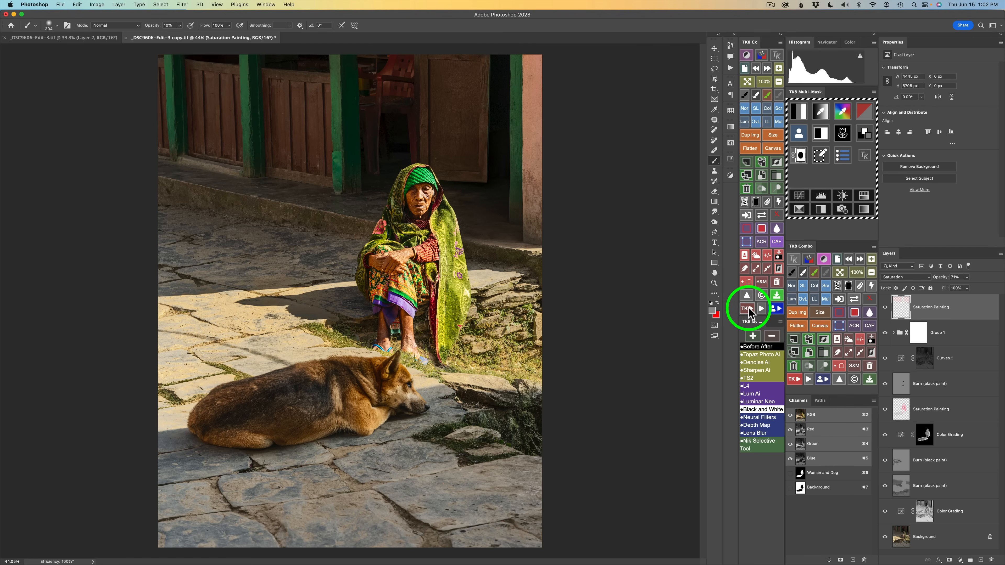
click(749, 310)
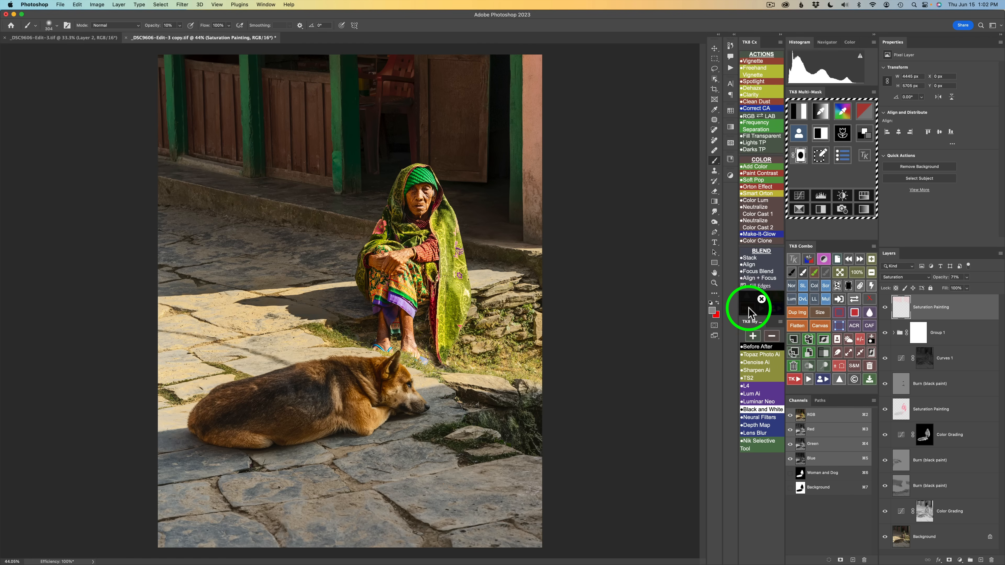
click(763, 204)
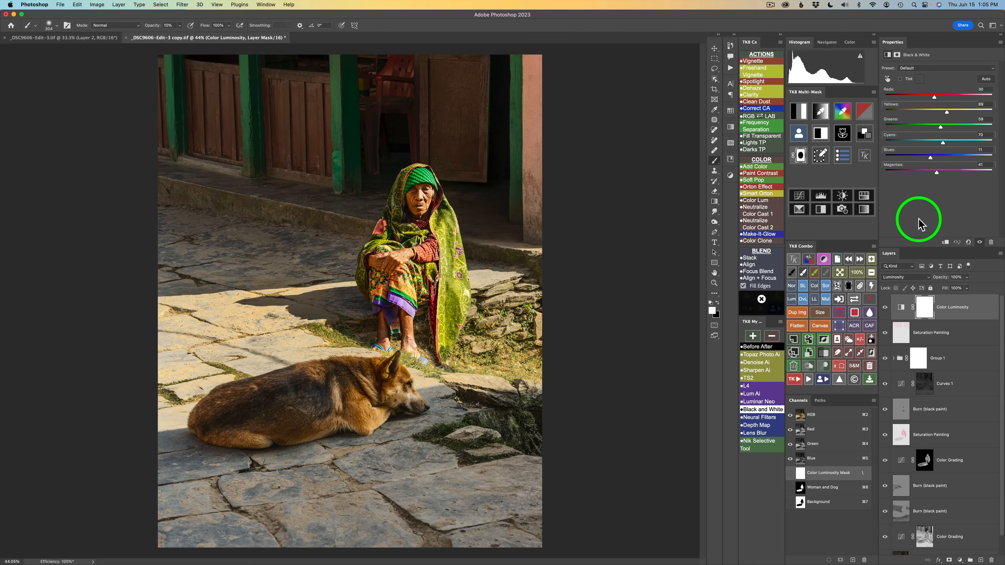
Set the Color Luminosity Black & White sliders to Reds 1, Yellows 76, Greens 41, Cyans 59, Blues 19, Magentas 54, toggling to compare
click(886, 308)
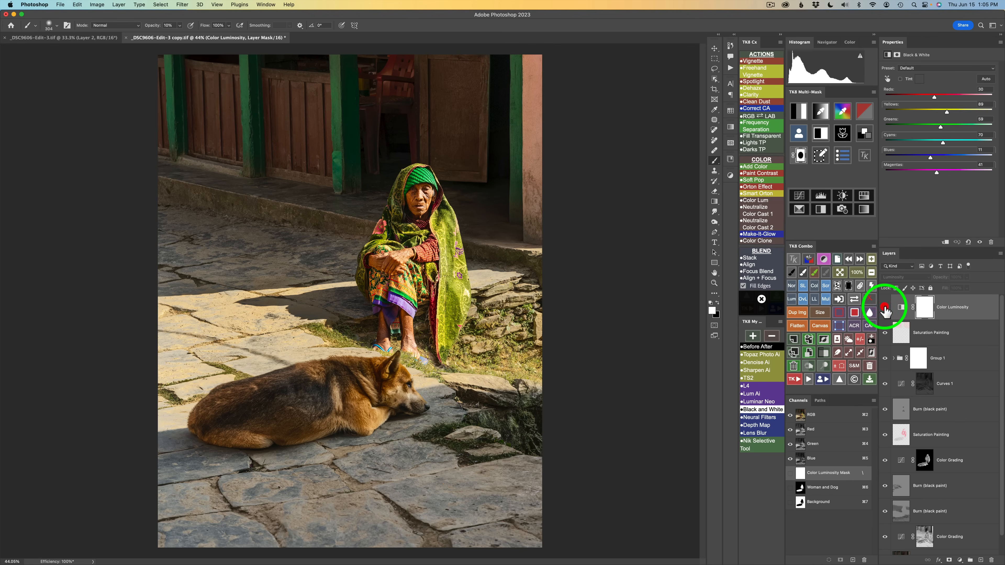
click(885, 307)
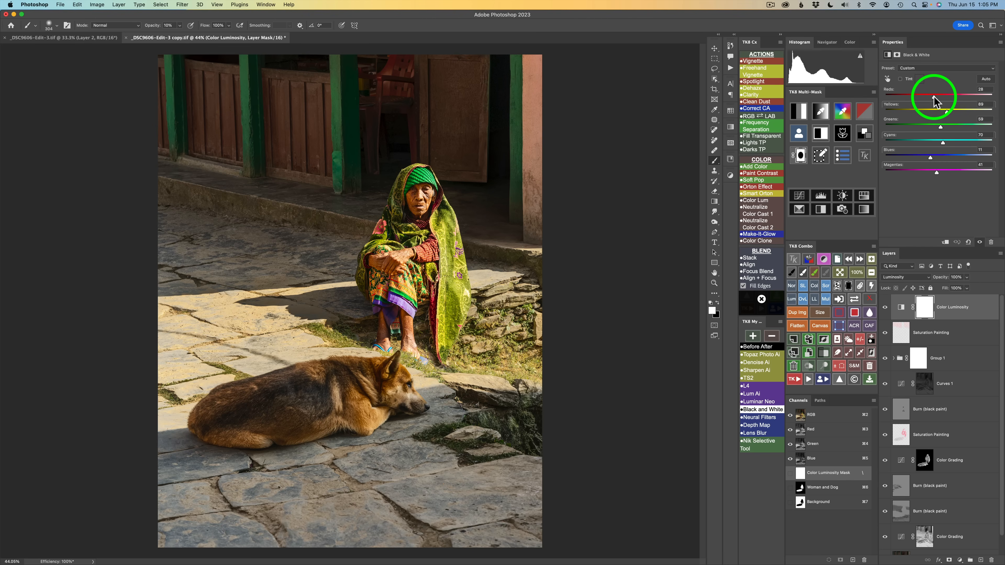
drag(934, 97, 945, 116)
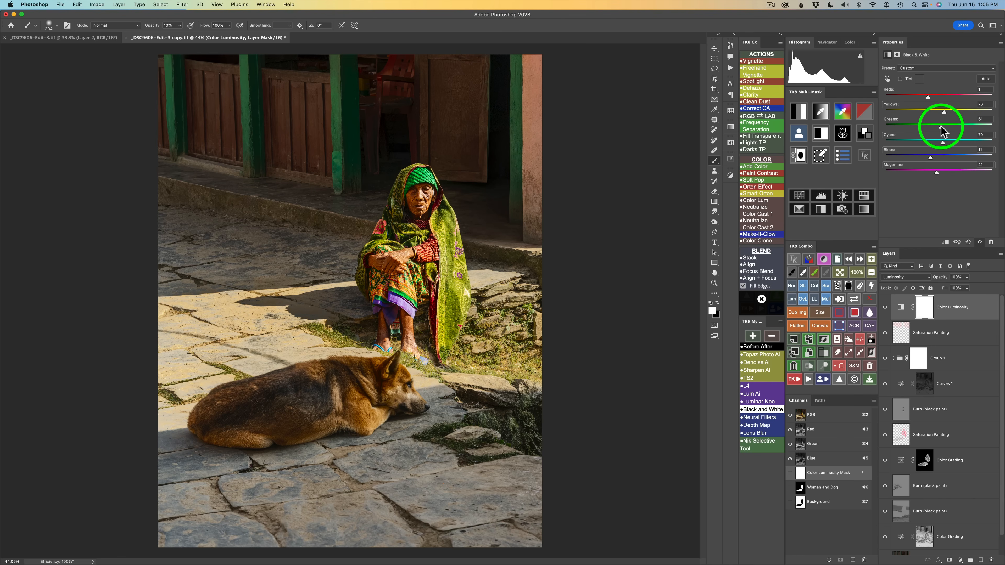
mouse_move(943, 130)
mouse_down()
mouse_move(961, 131)
mouse_move(936, 126)
mouse_up()
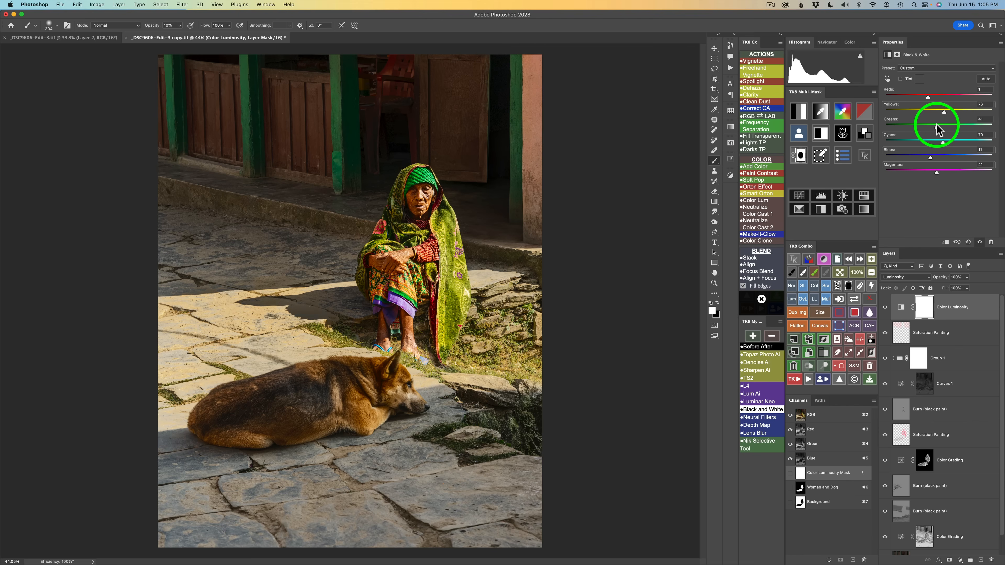
click(943, 139)
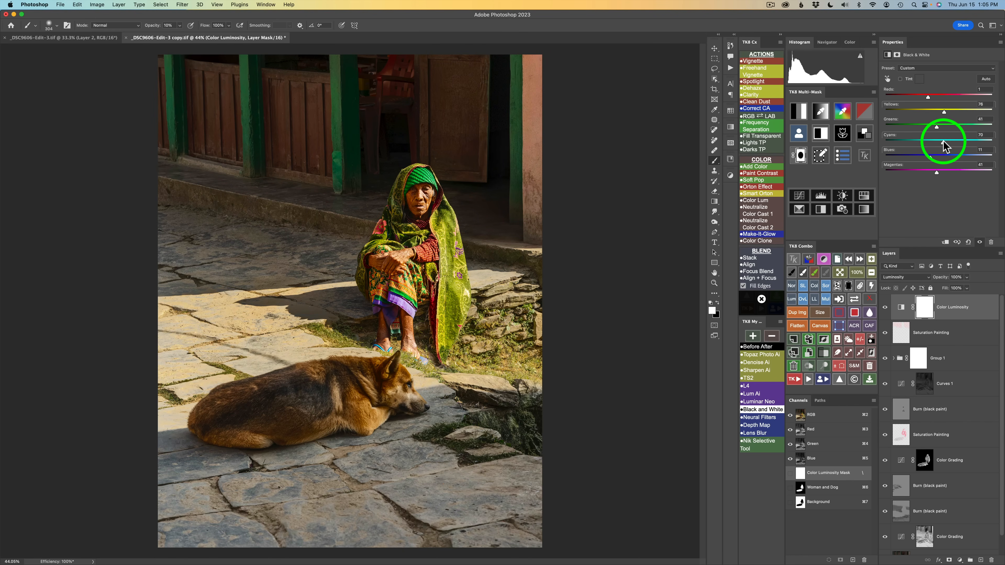
mouse_move(944, 141)
mouse_down()
mouse_move(964, 144)
mouse_move(942, 142)
mouse_up()
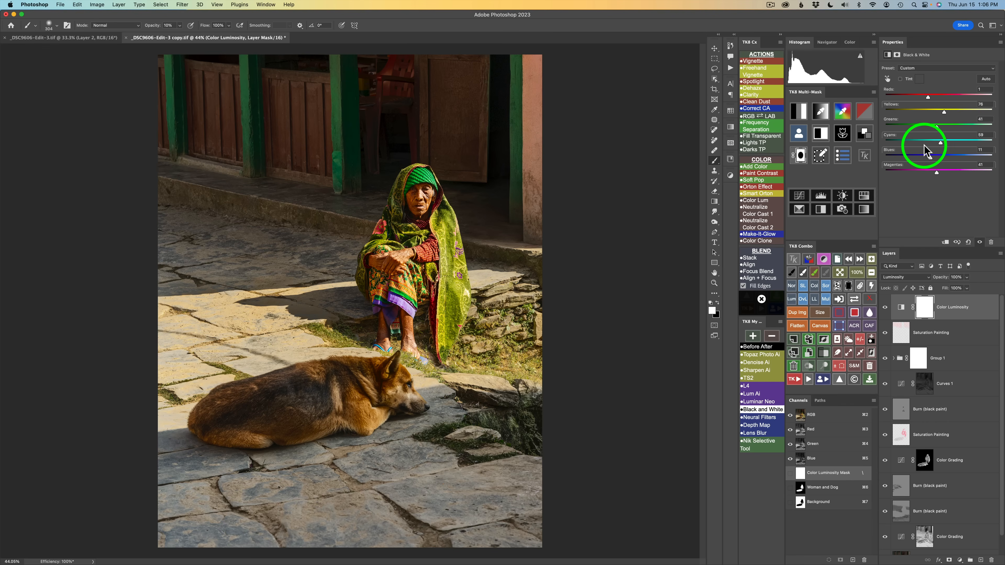
drag(941, 142, 940, 174)
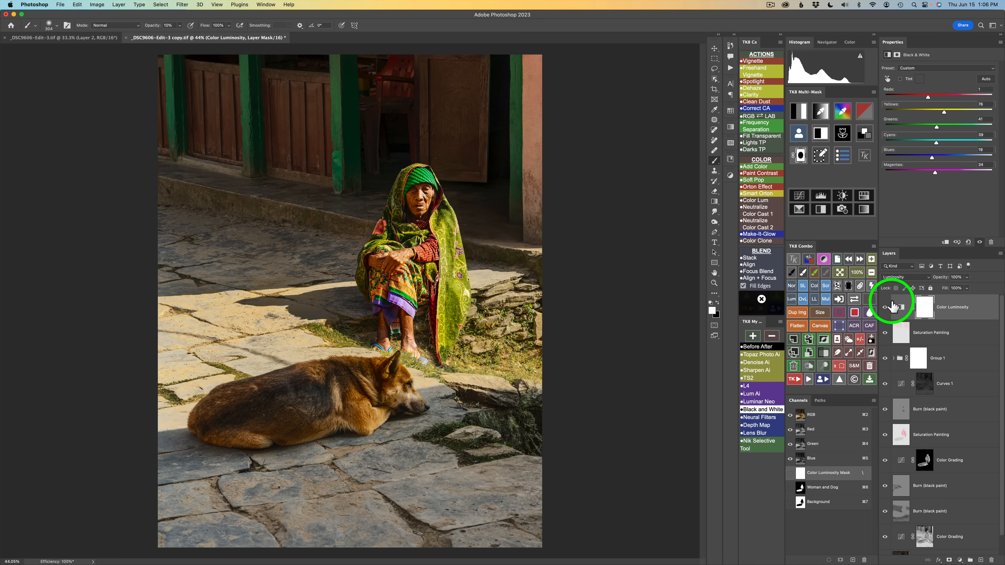
click(886, 307)
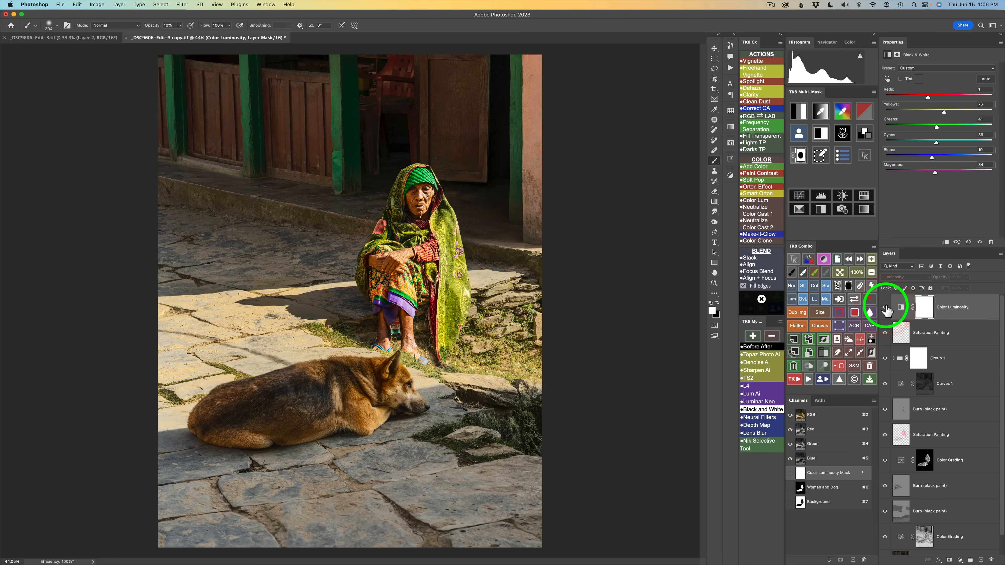
click(886, 308)
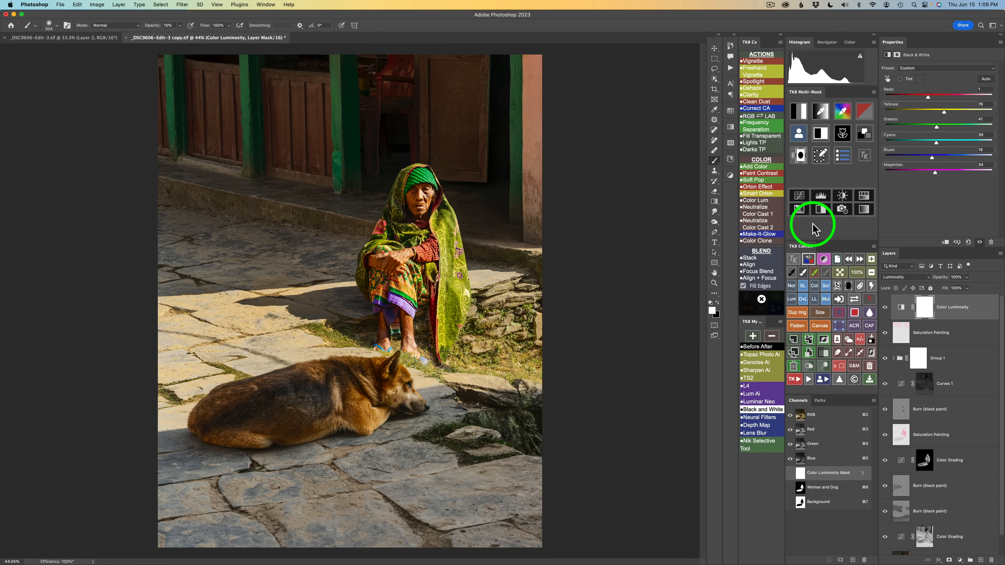
Add a Curves adjustment layer with an inverted black mask and set its blend mode to Multiply
click(801, 196)
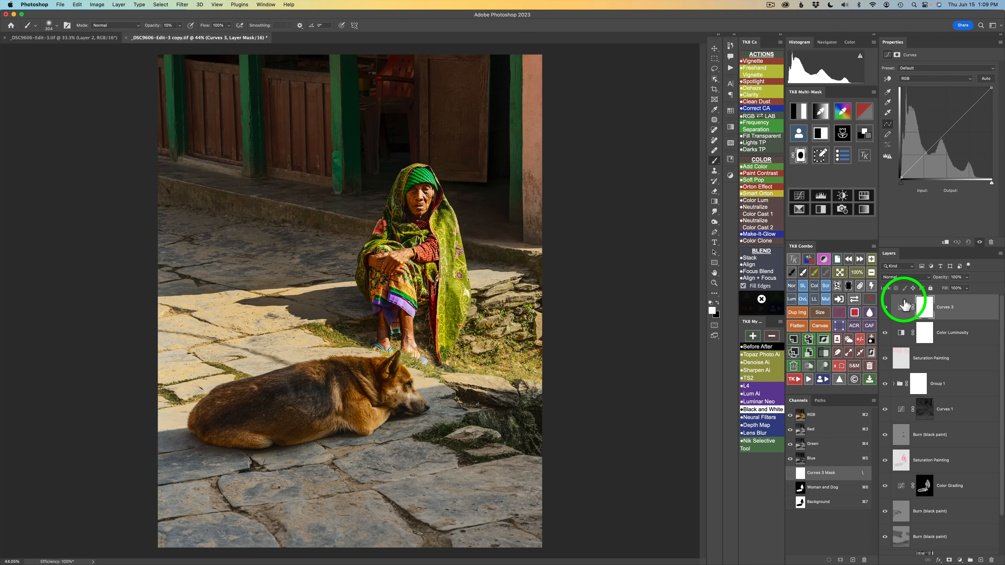
click(850, 287)
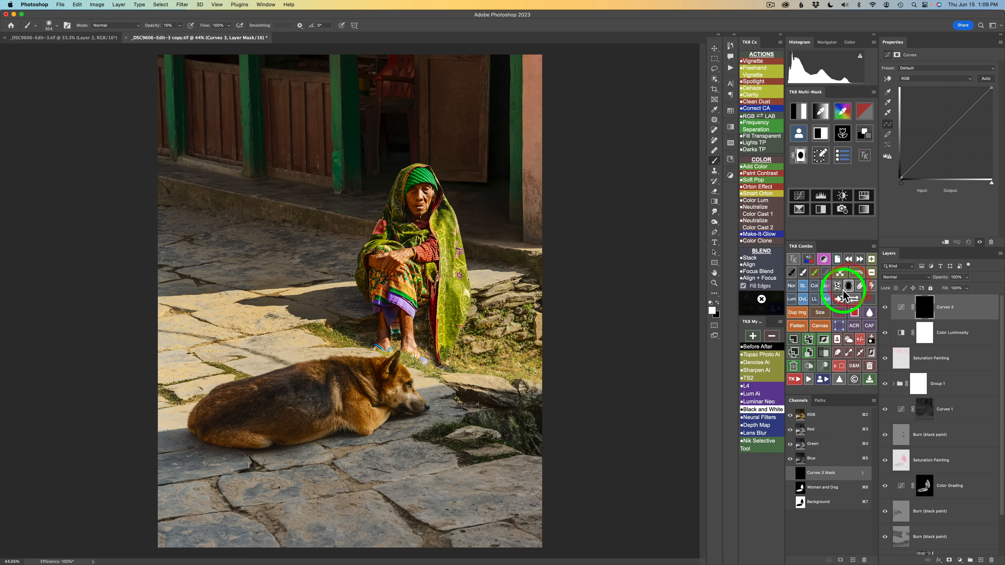
click(826, 300)
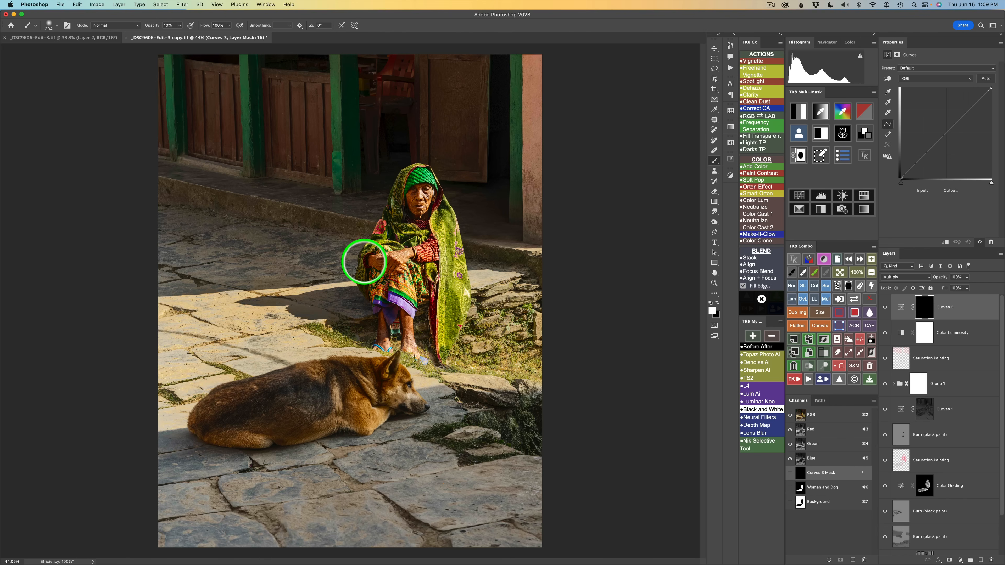
Paint white on the Curves mask along the top, right, bottom and left edges to darken the borders
drag(312, 201, 396, 205)
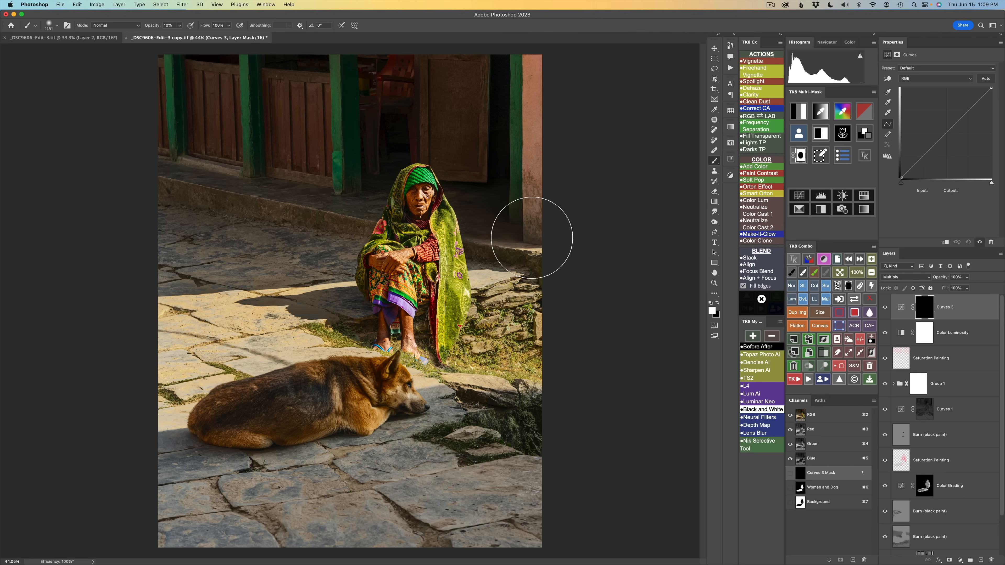
drag(519, 196, 517, 274)
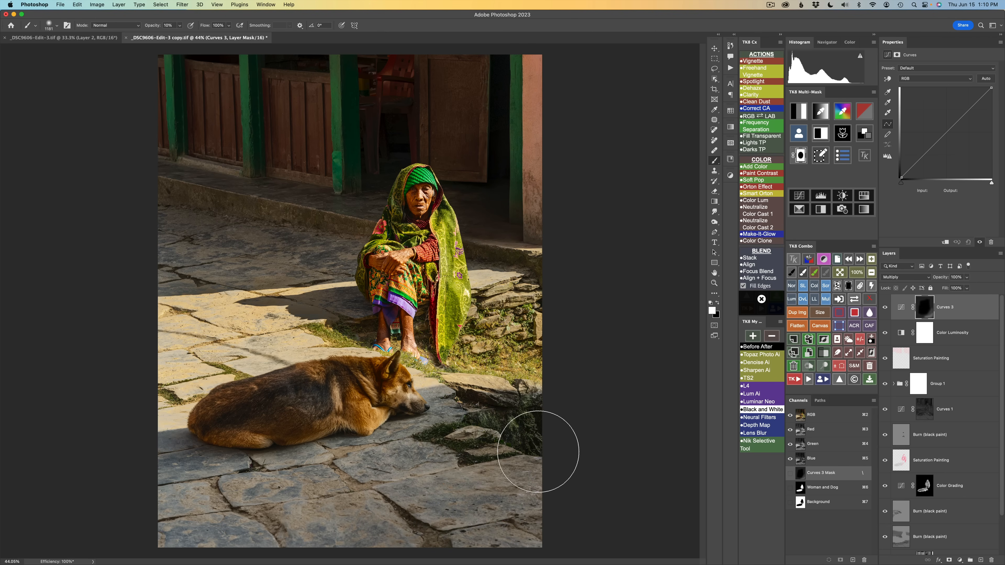
mouse_move(356, 551)
mouse_down()
mouse_move(501, 464)
mouse_move(333, 519)
mouse_up()
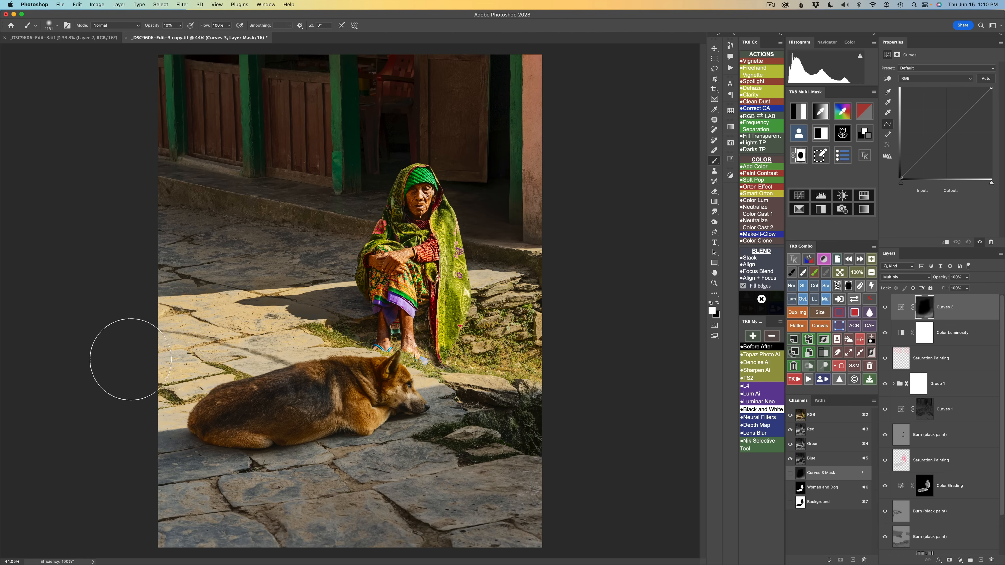
drag(175, 296, 156, 113)
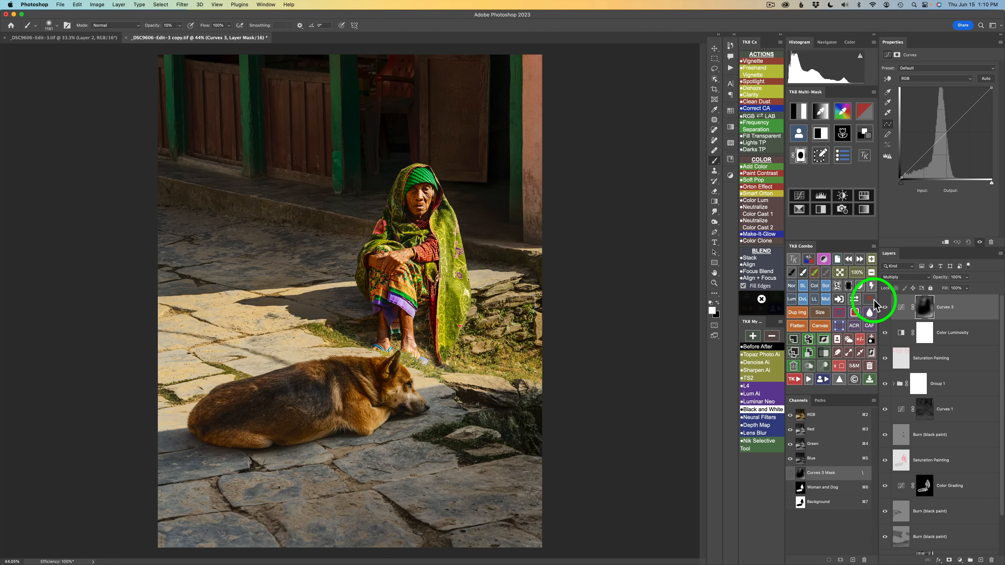
View the Curves mask, toggle the layer to compare, and set its opacity to 68%
click(855, 303)
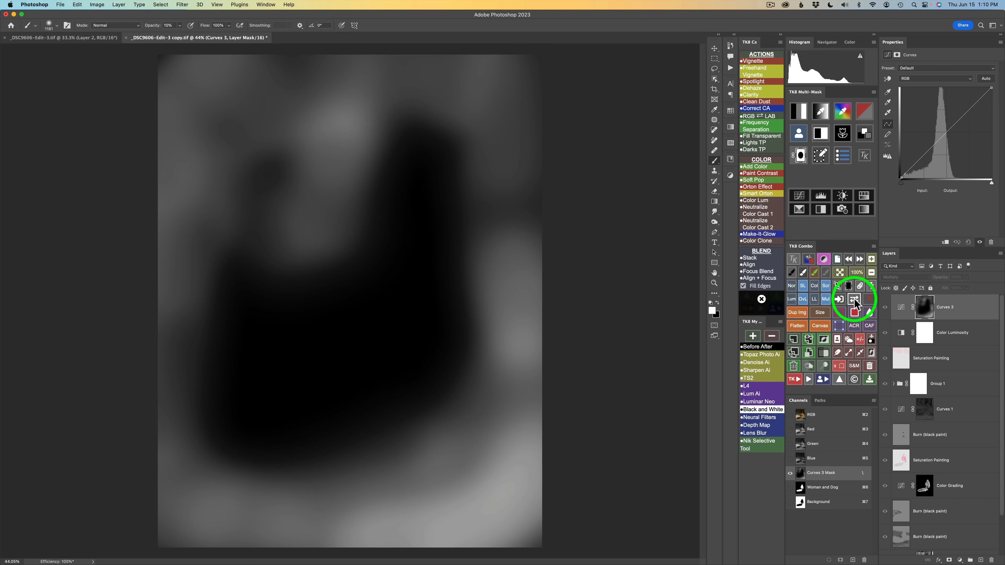
click(855, 303)
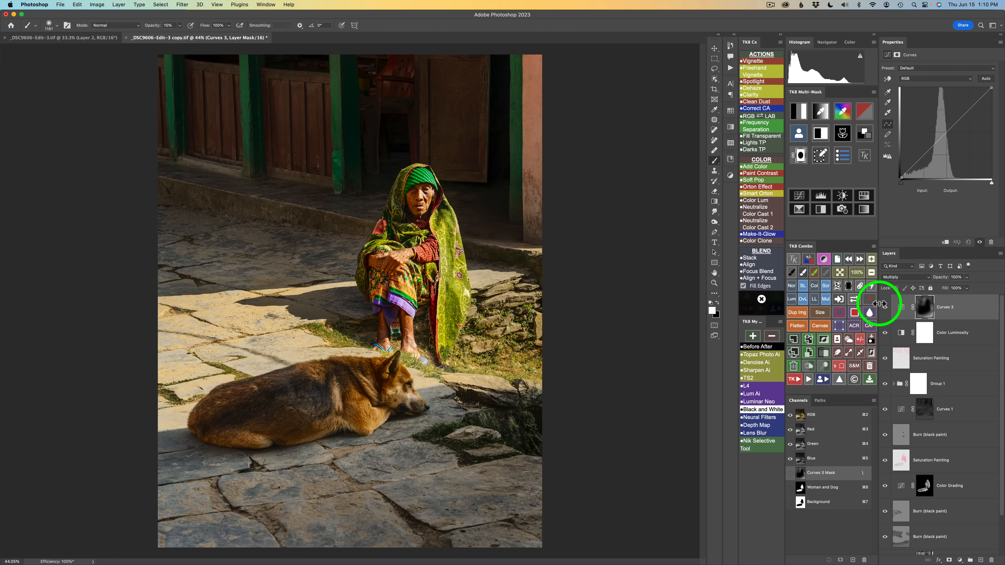
click(885, 308)
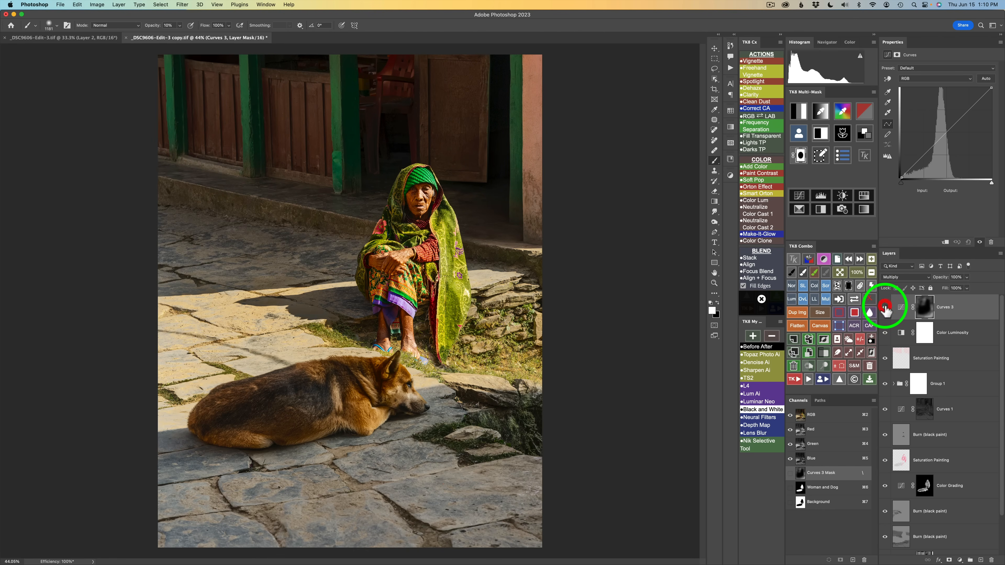
click(886, 308)
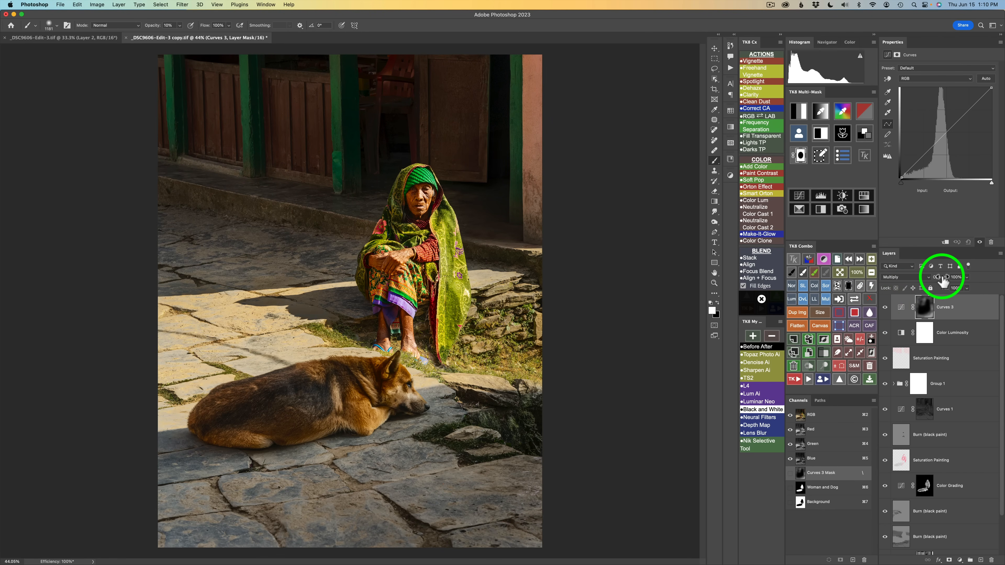
drag(944, 282, 818, 286)
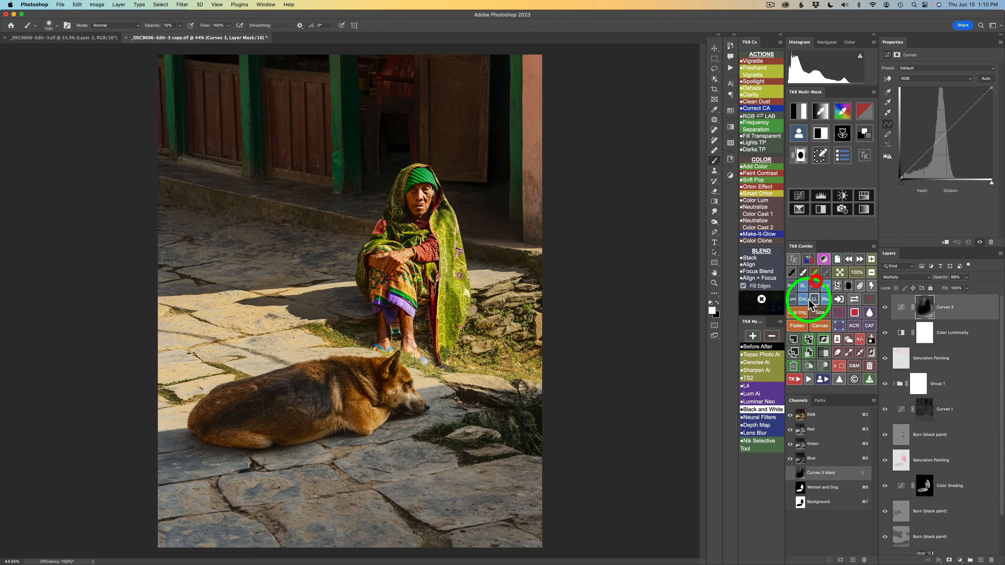
click(886, 307)
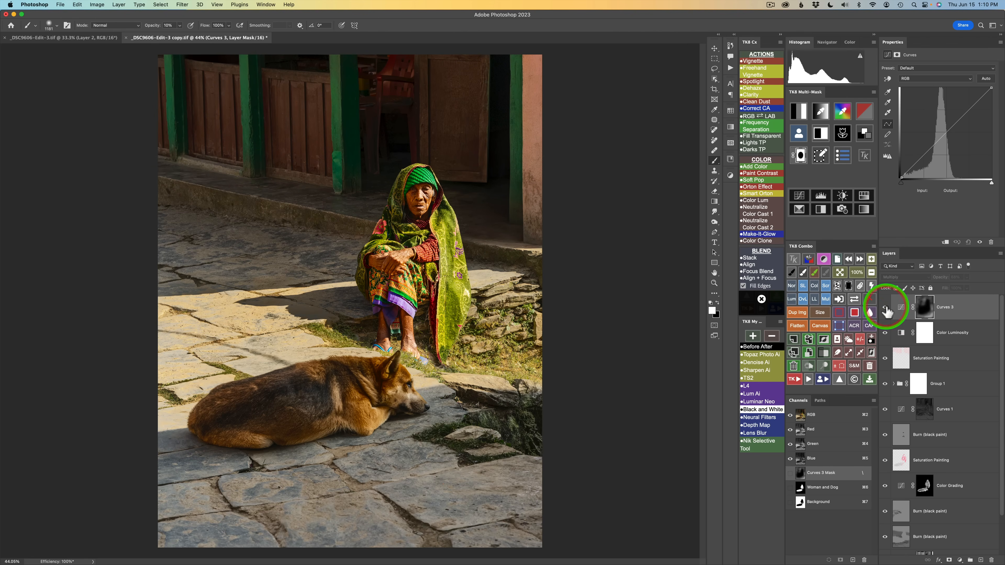
click(885, 307)
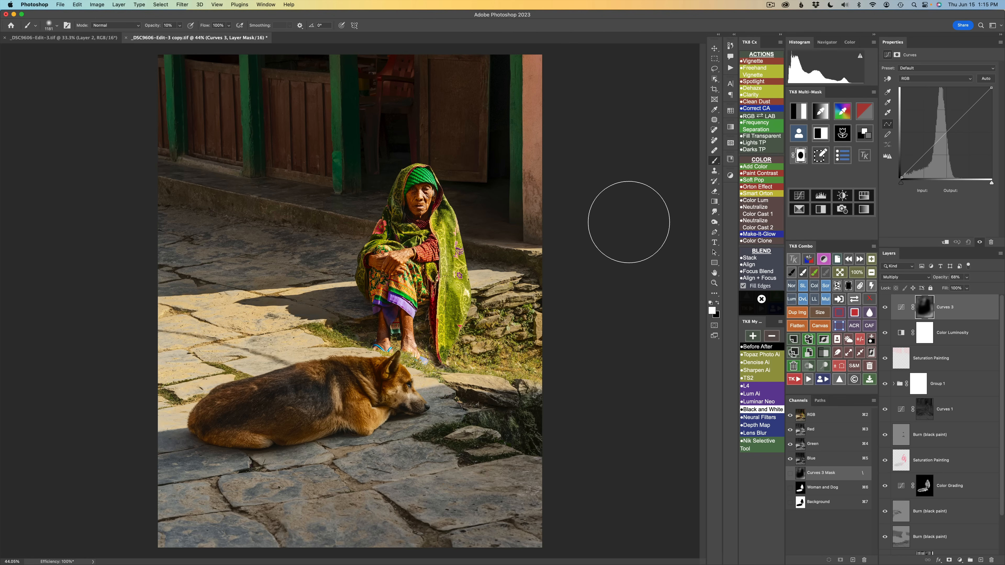
Run the Vignette action with a 461.4-pixel Gaussian Blur and split the Blend If underlying-layer black slider to 0/61
click(754, 62)
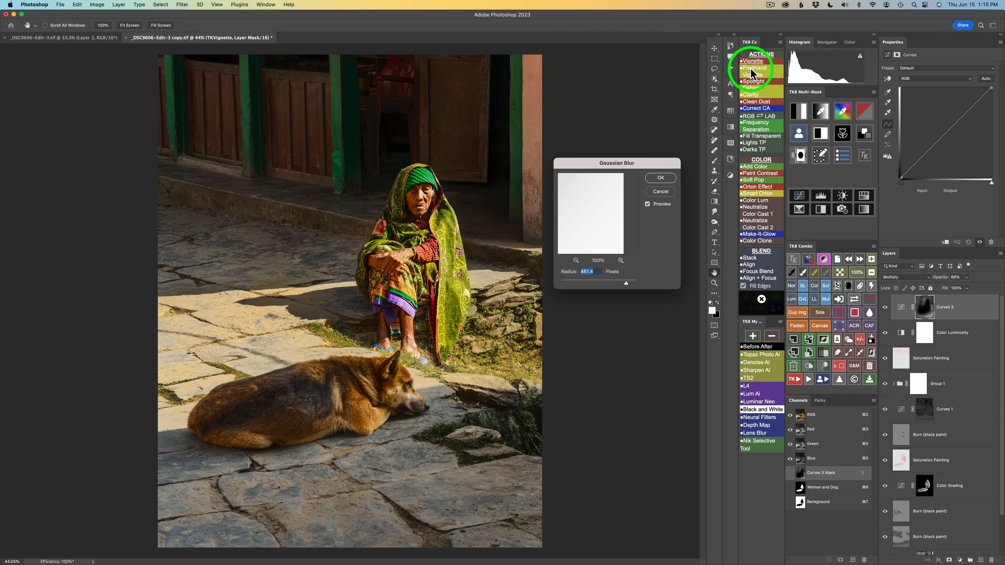
click(662, 179)
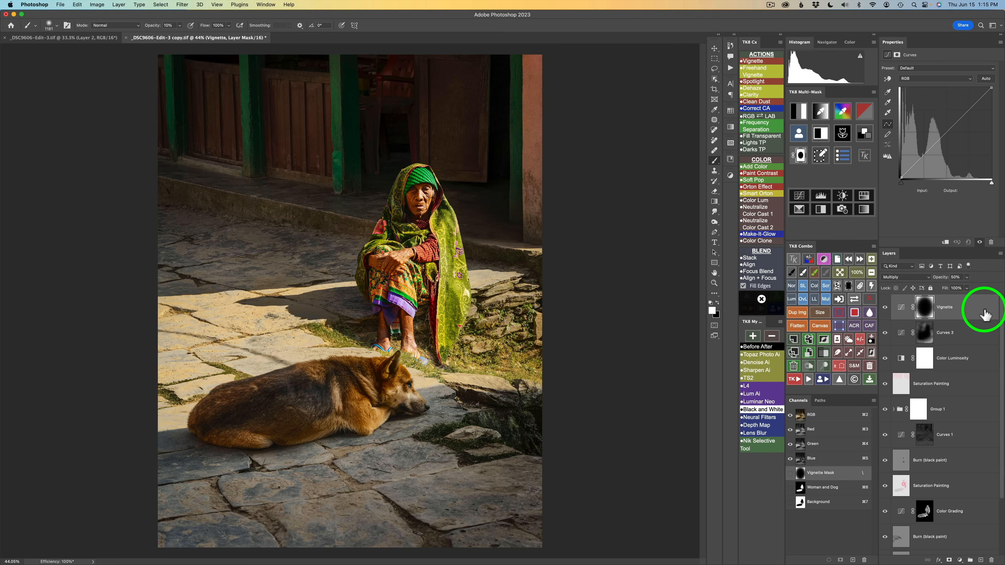
double_click(974, 315)
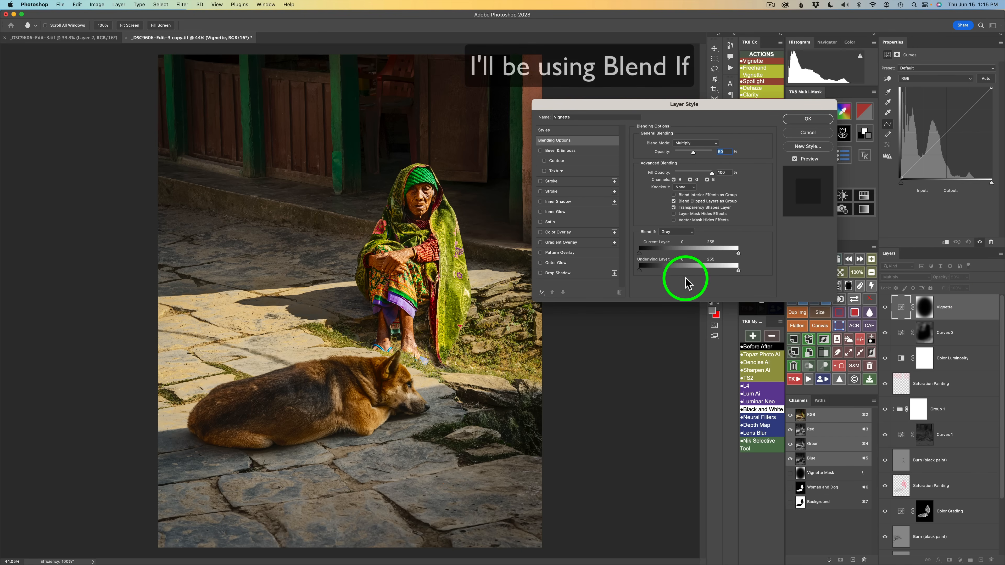
drag(640, 270, 661, 270)
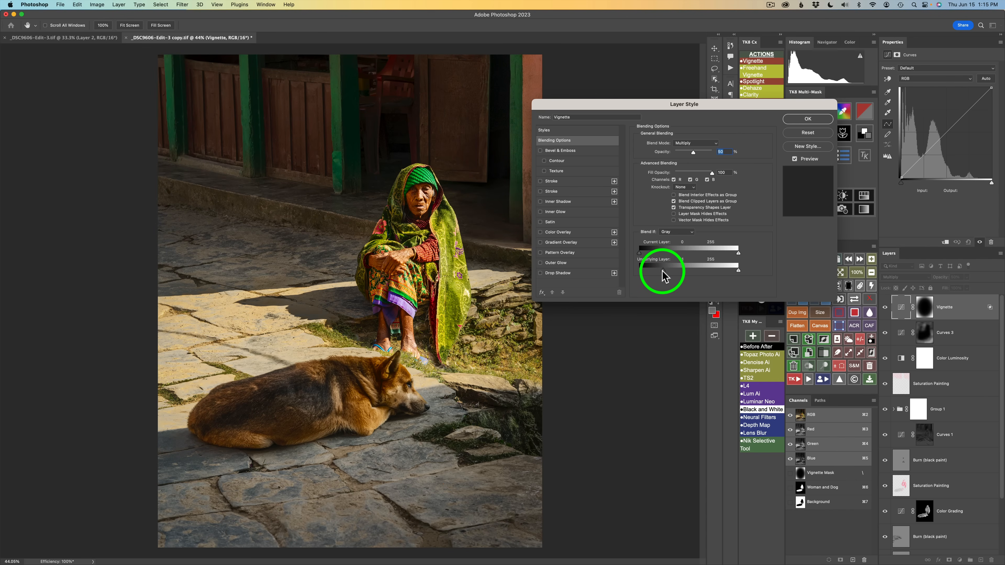
drag(663, 270, 633, 271)
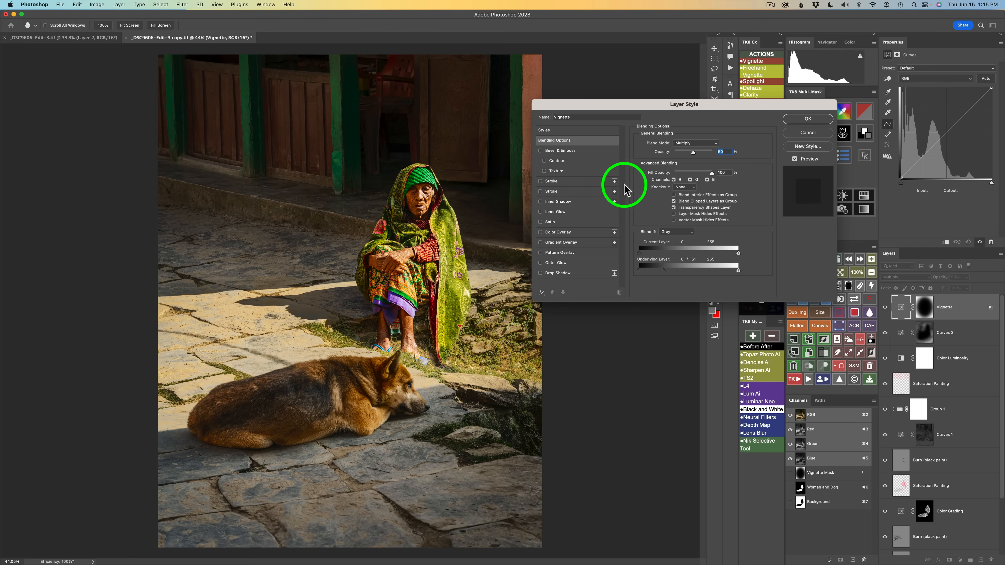
click(812, 119)
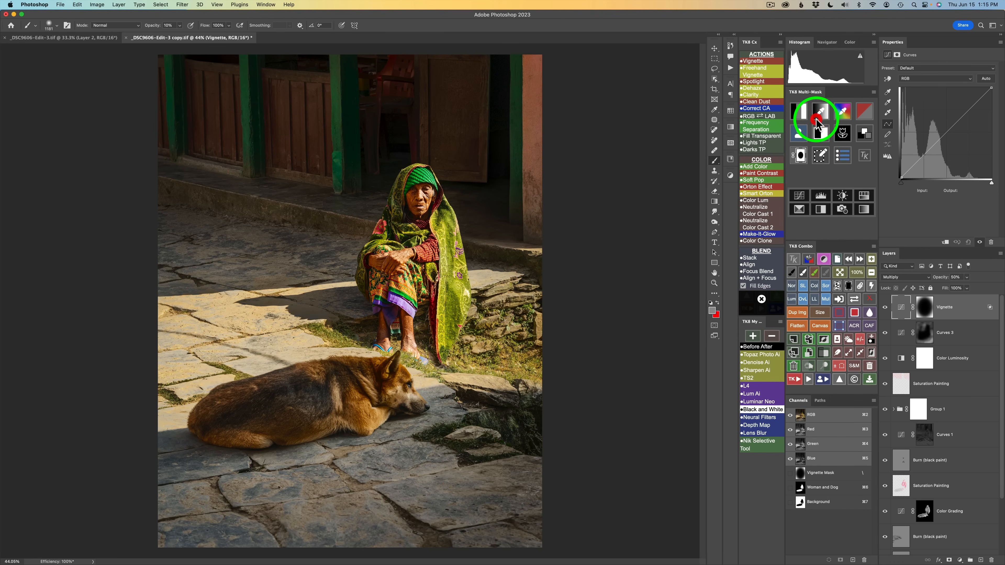
Toggle the Vignette layer to compare and lower its opacity to 24%
click(885, 307)
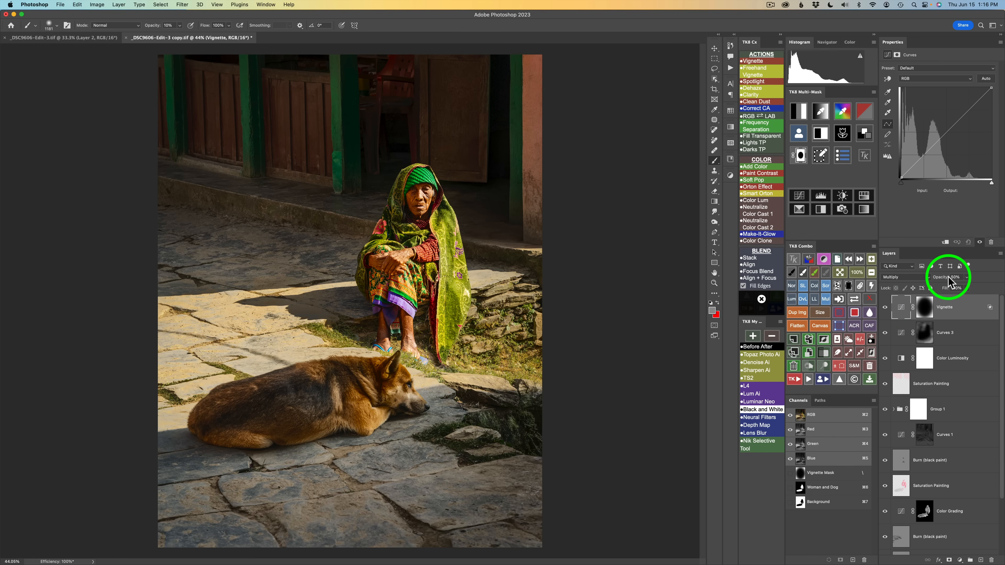
drag(944, 282, 846, 278)
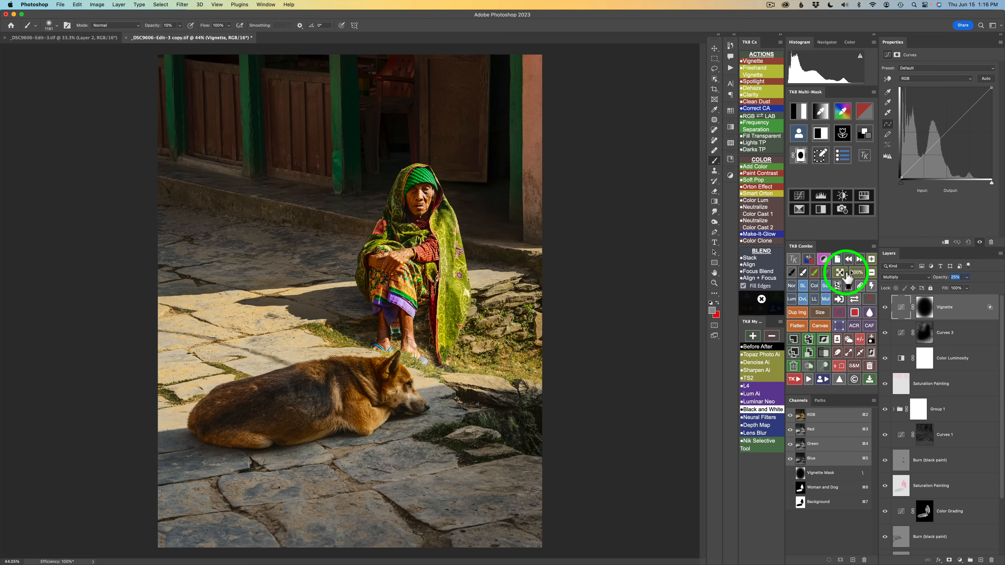
drag(846, 273, 846, 274)
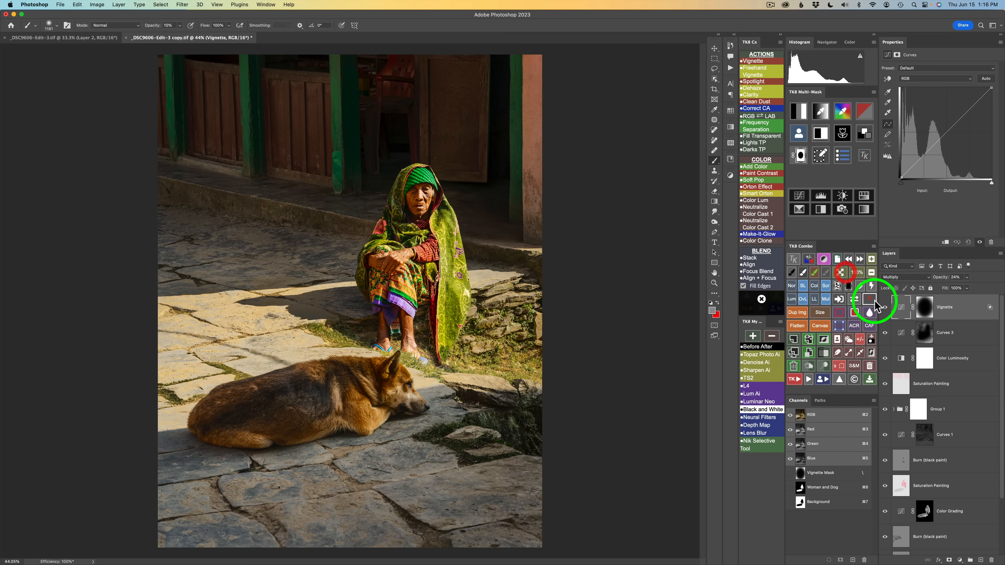
Toggle the Vignette layer off and on to compare, then briefly inspect the Color Grading mask and the colour wheel before reselecting Vignette
click(886, 308)
click(885, 308)
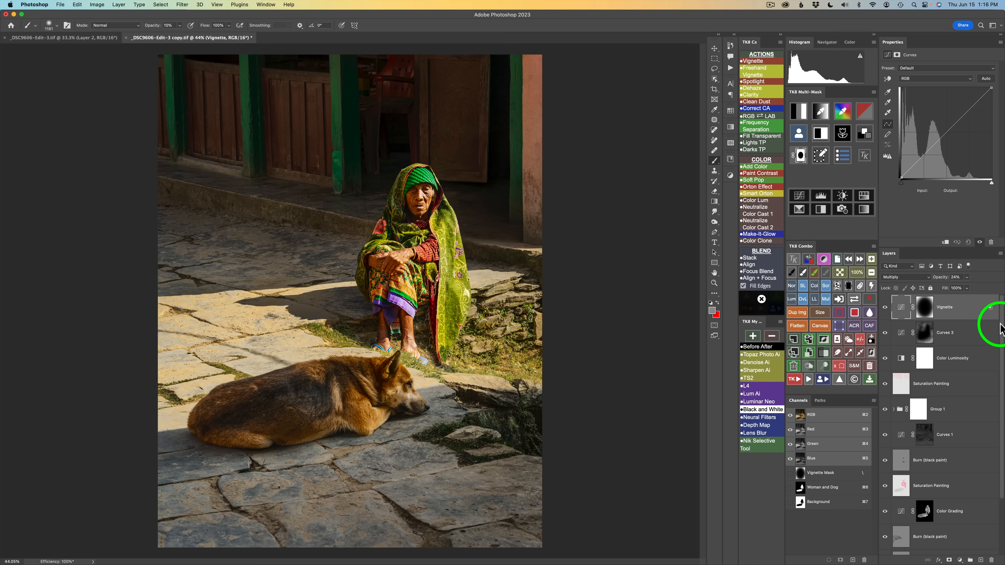
drag(1000, 328, 992, 402)
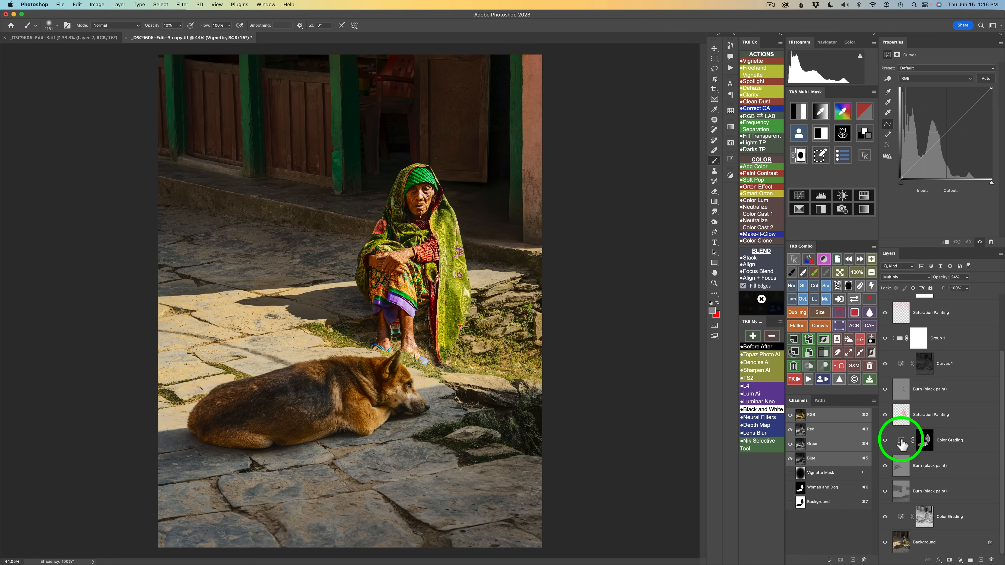
click(902, 443)
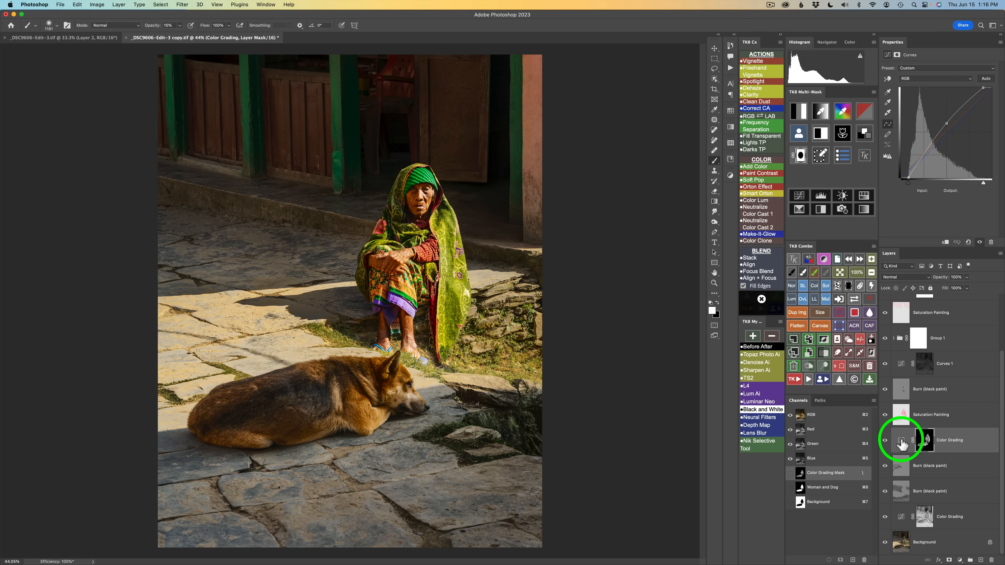
click(864, 134)
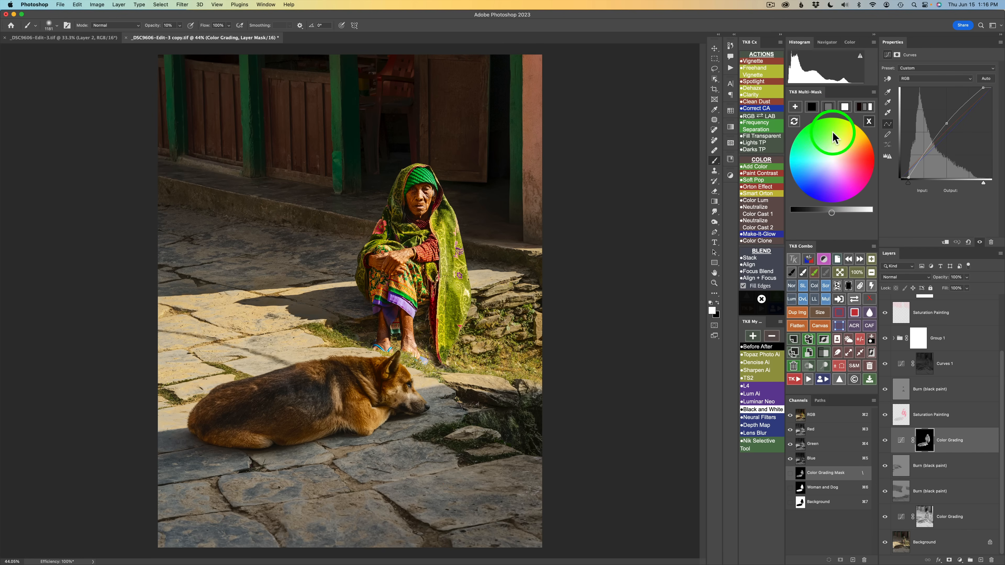
click(829, 108)
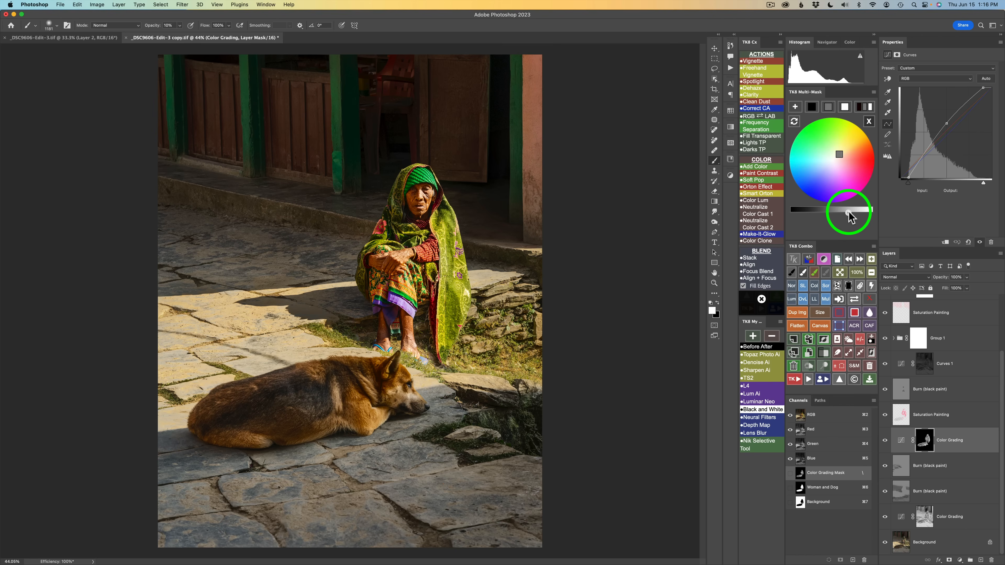
drag(849, 214, 856, 214)
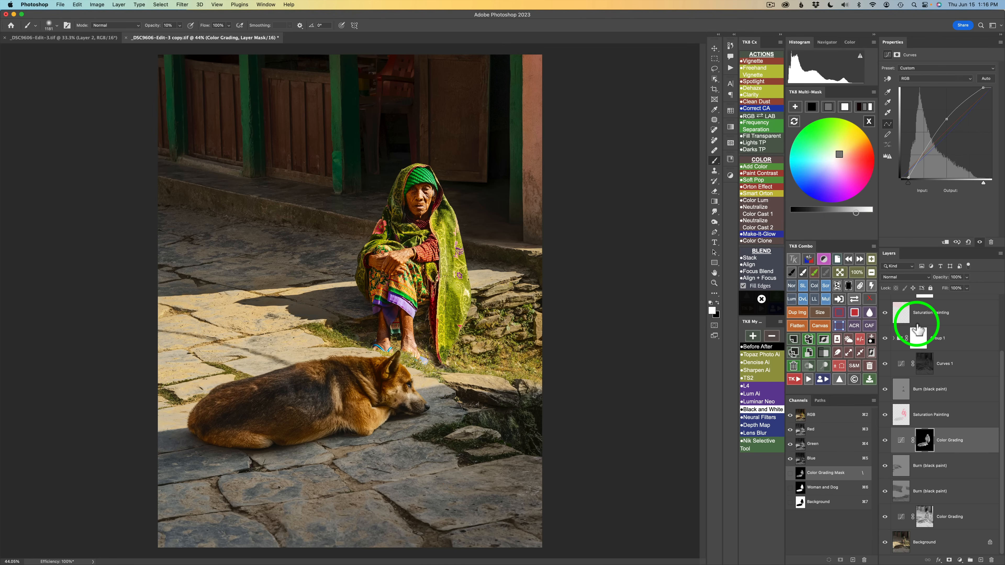
scroll(918, 344, up, 3)
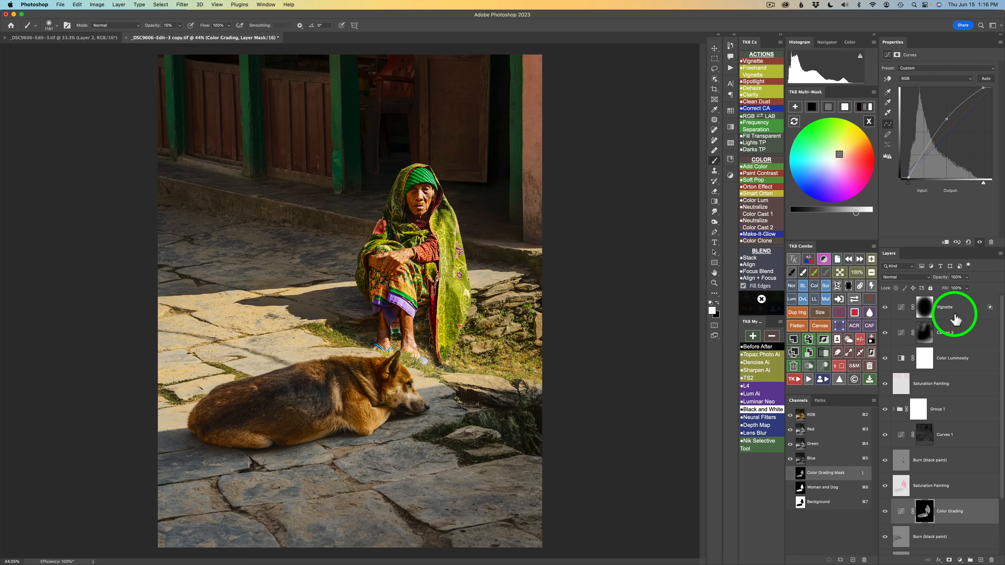
click(963, 308)
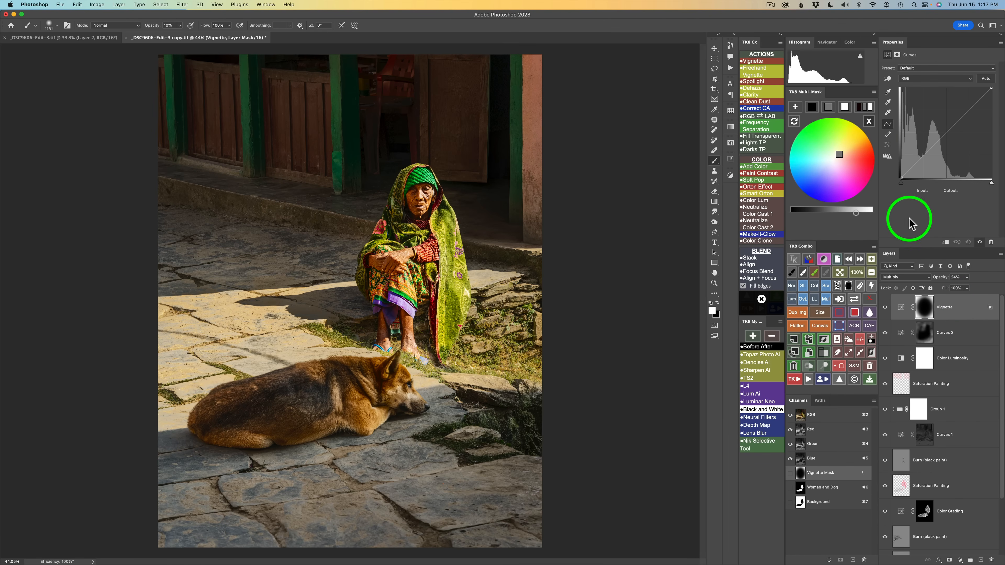
click(870, 121)
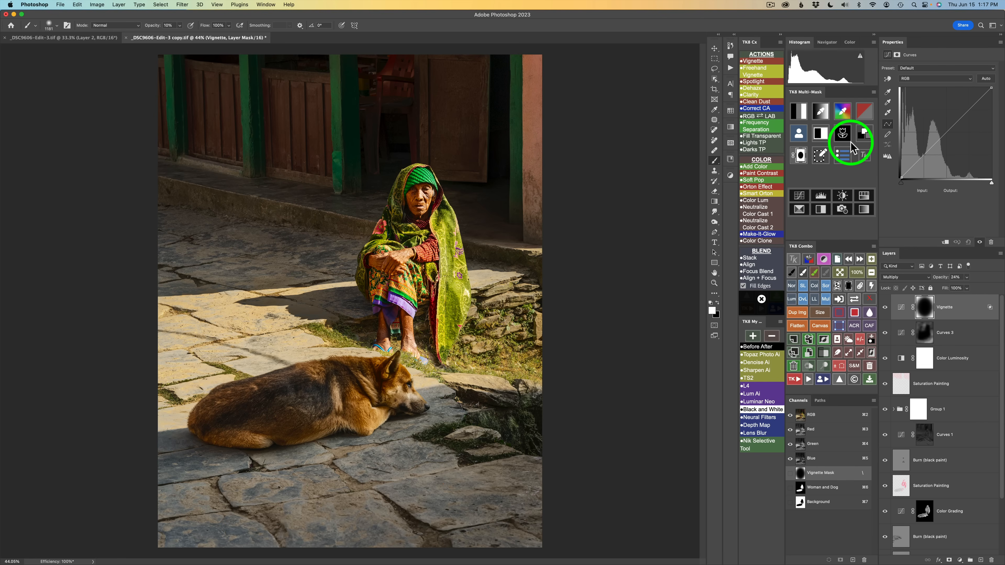
Build a luminosity mask and apply it to a new Curves adjustment layer above the Vignette layer
click(799, 116)
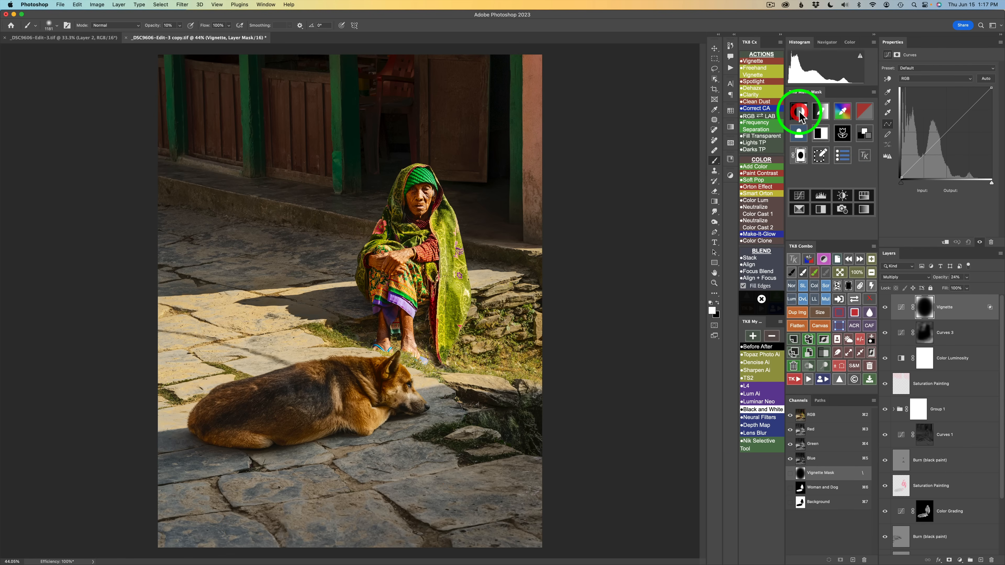
click(817, 153)
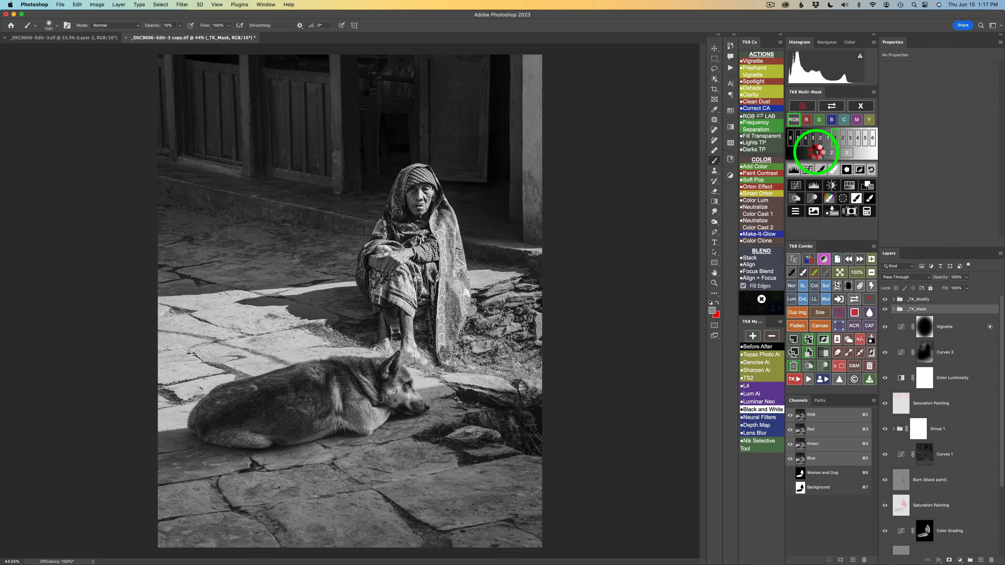
click(796, 186)
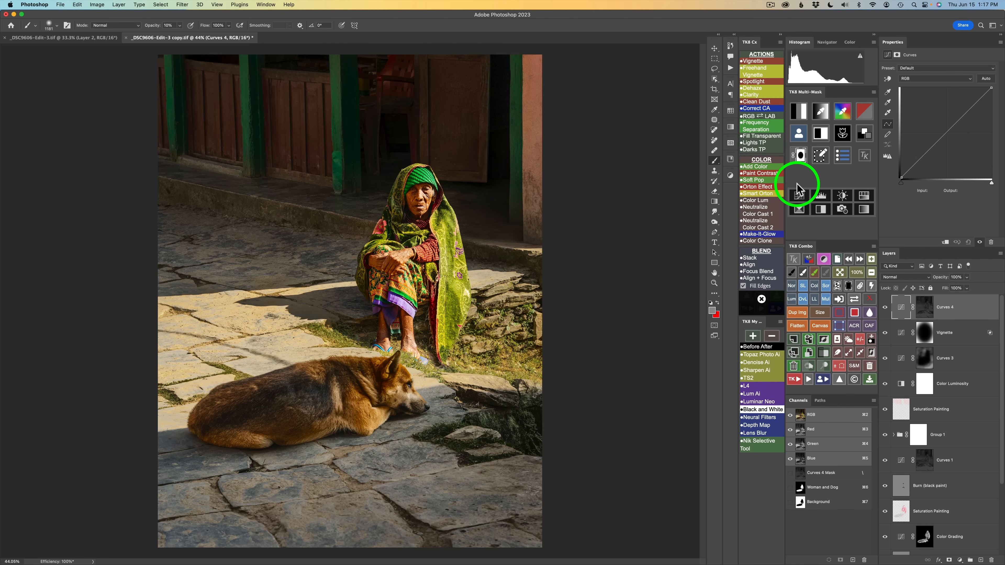
Set the new Curves 4 layer's blend mode to Screen and its opacity to 79%
click(826, 286)
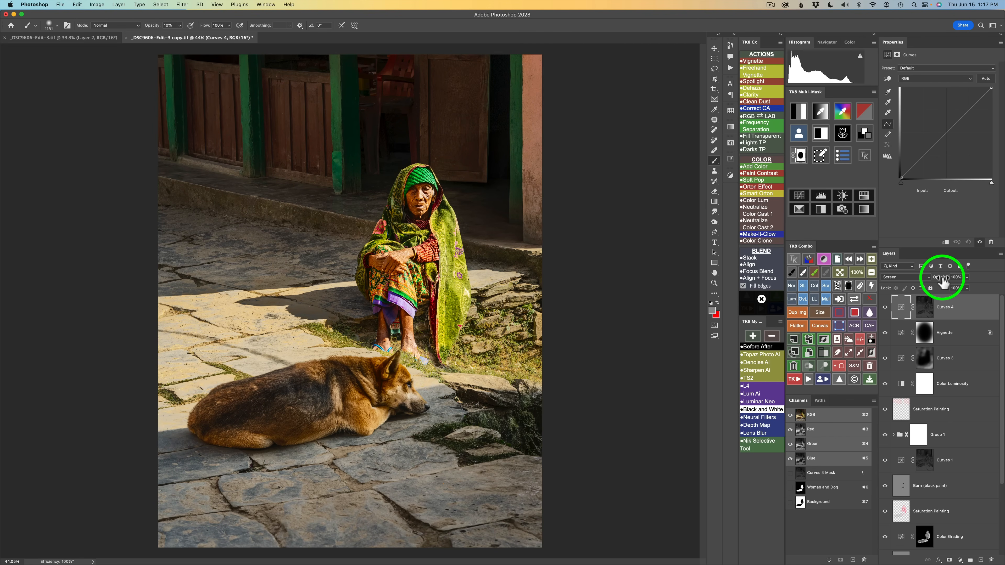
drag(944, 282, 851, 272)
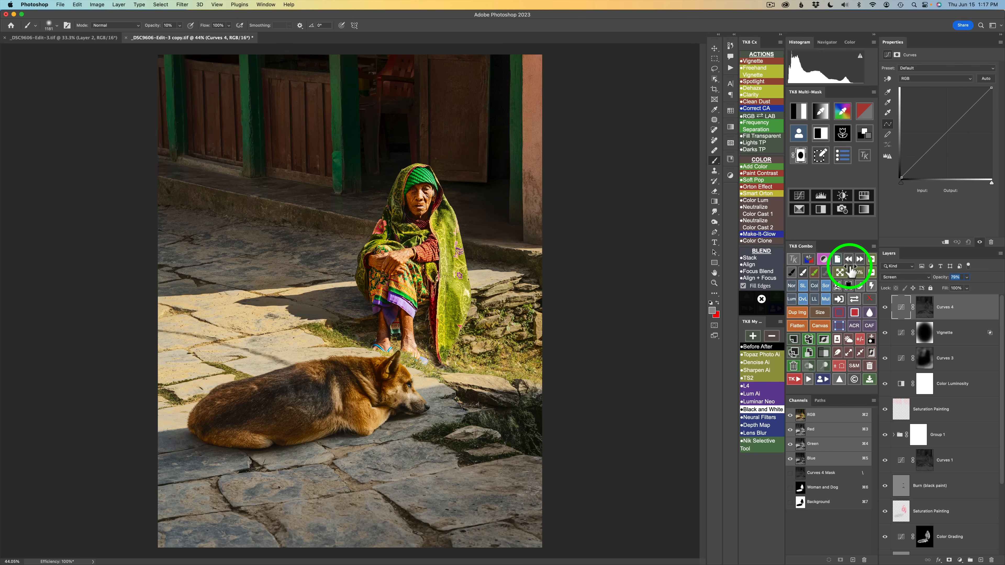
Toggle the Curves 4 layer and the before/after view to compare the edit with the original
click(885, 307)
click(886, 308)
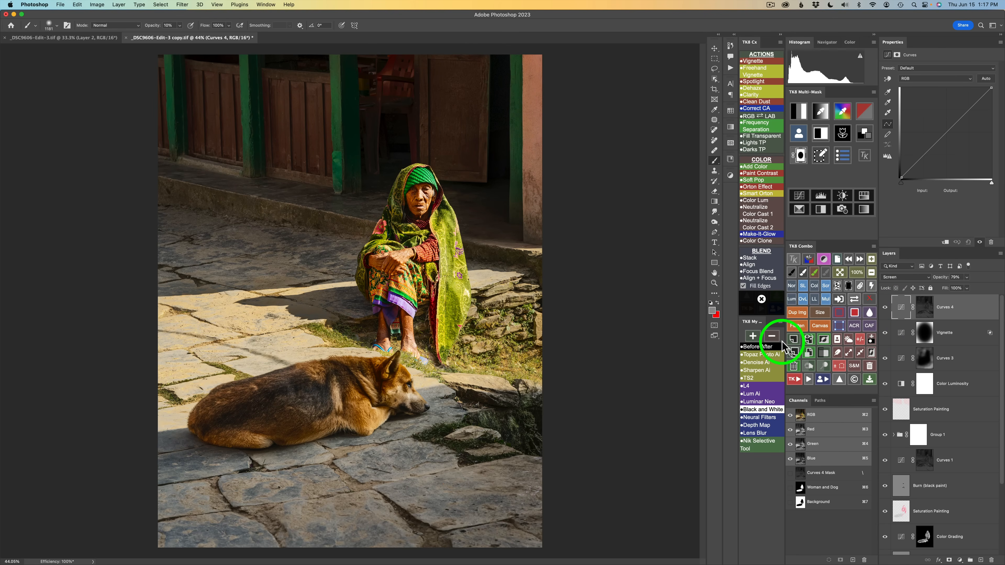
click(757, 348)
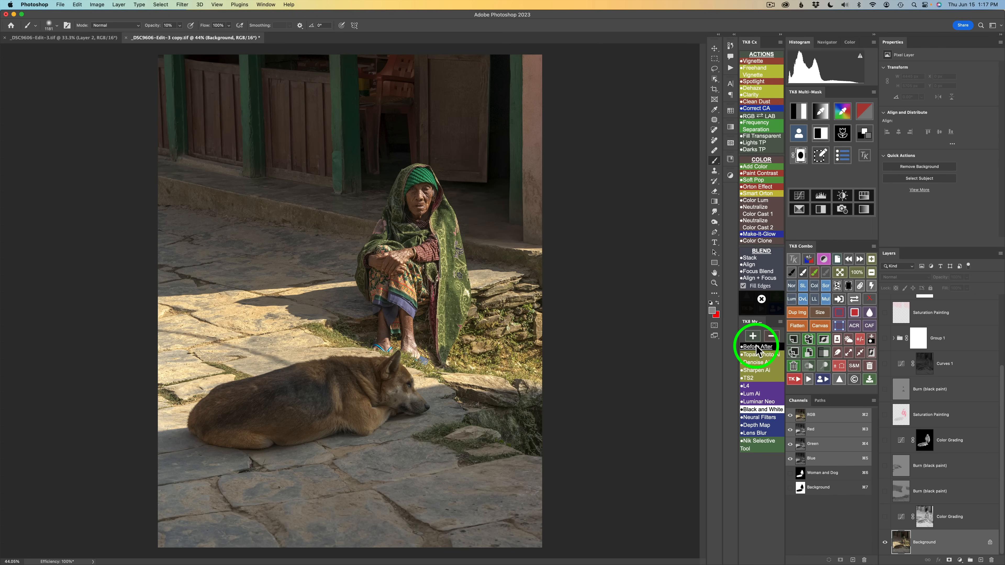
click(757, 348)
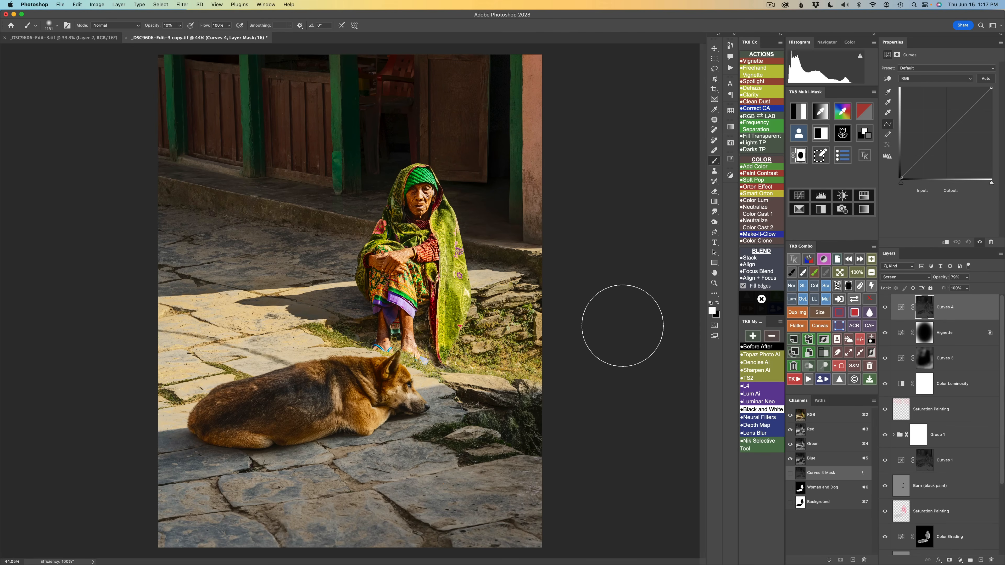
scroll(979, 362, down, 4)
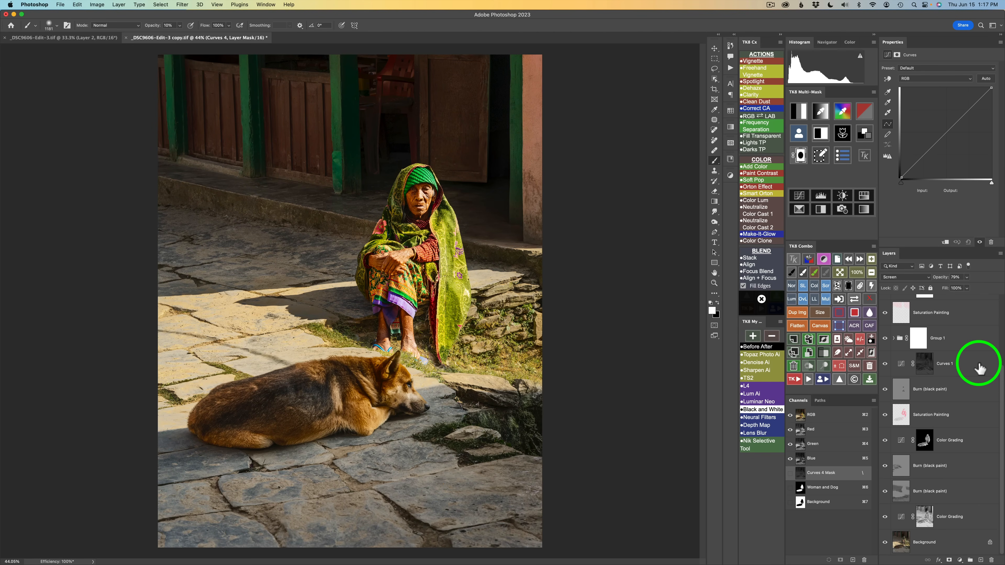
scroll(980, 369, up, 4)
scroll(980, 368, down, 2)
scroll(979, 369, up, 2)
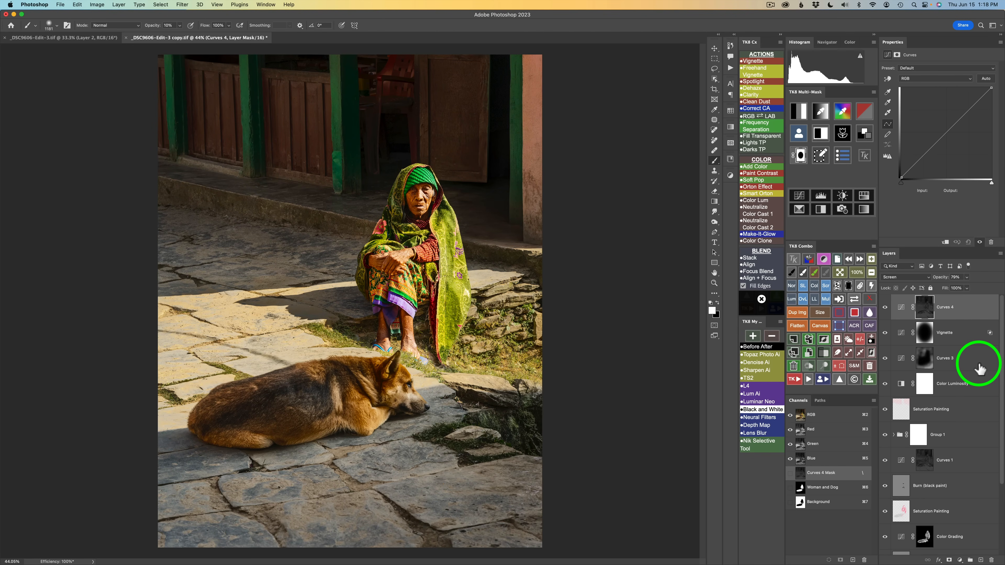